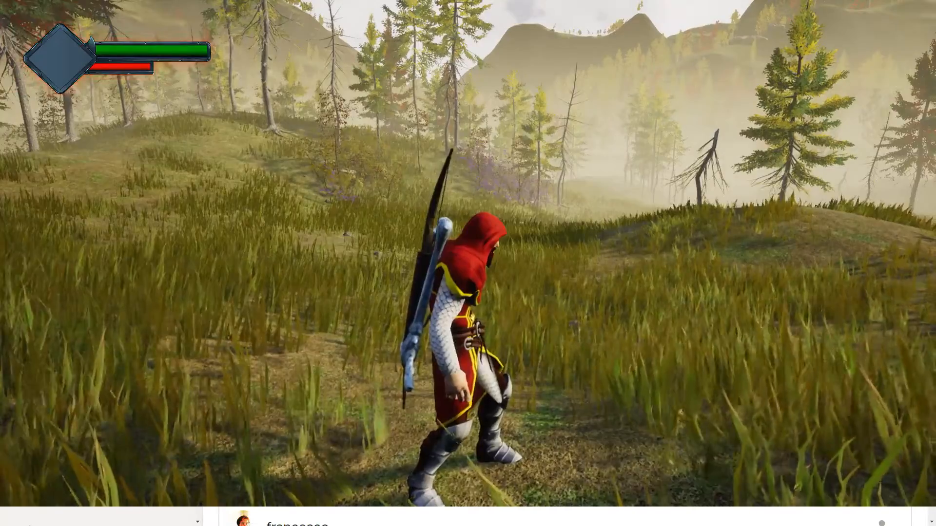
key(2)
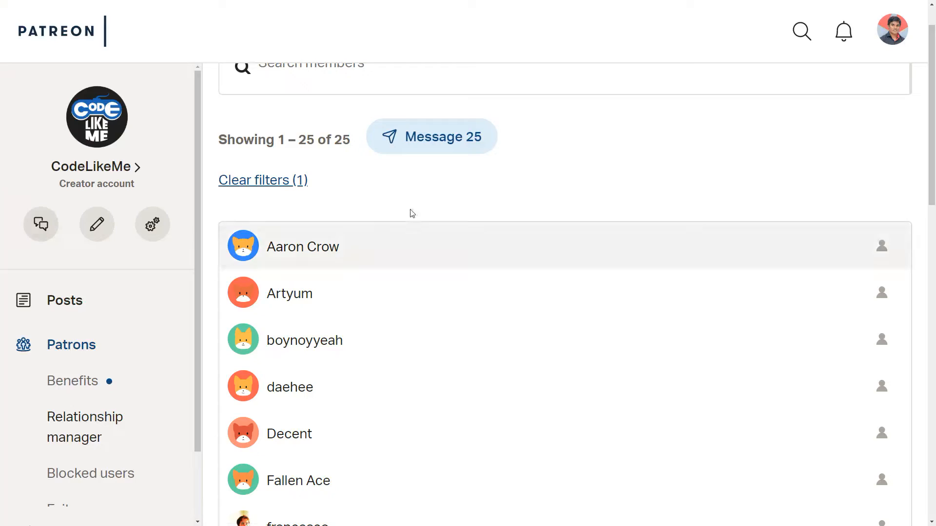
scroll(509, 254, down, 5)
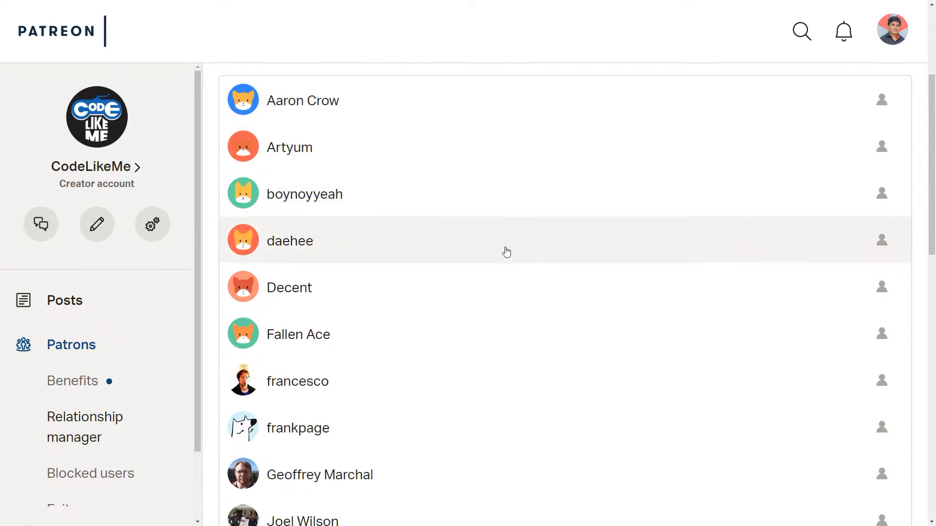
scroll(504, 252, down, 5)
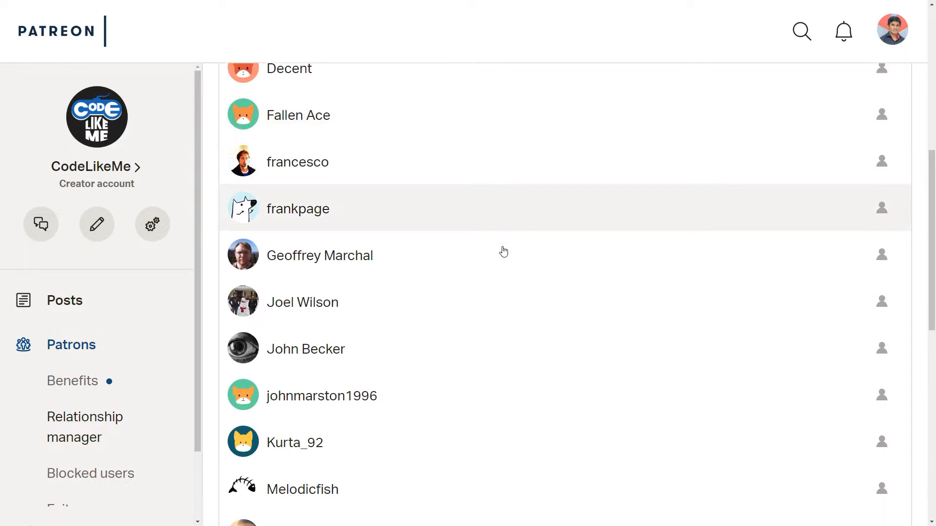
scroll(502, 251, down, 7)
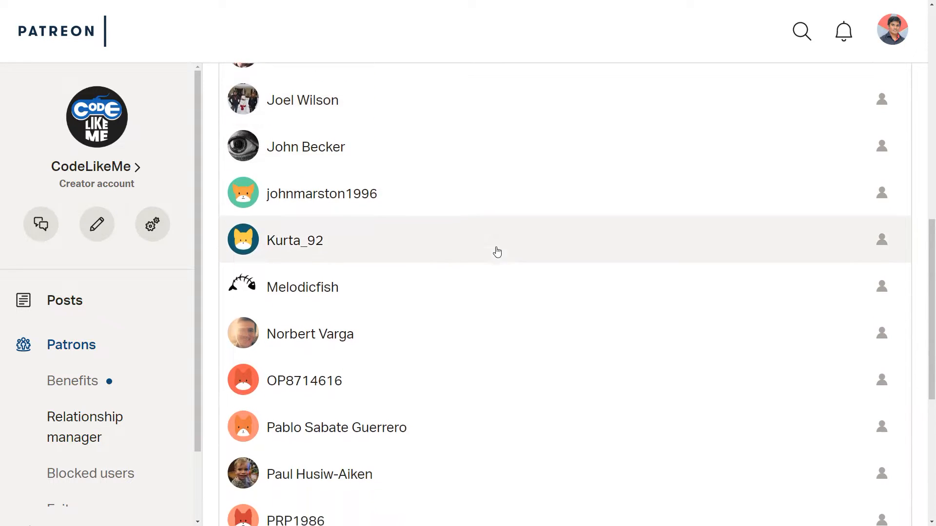
scroll(494, 252, down, 1)
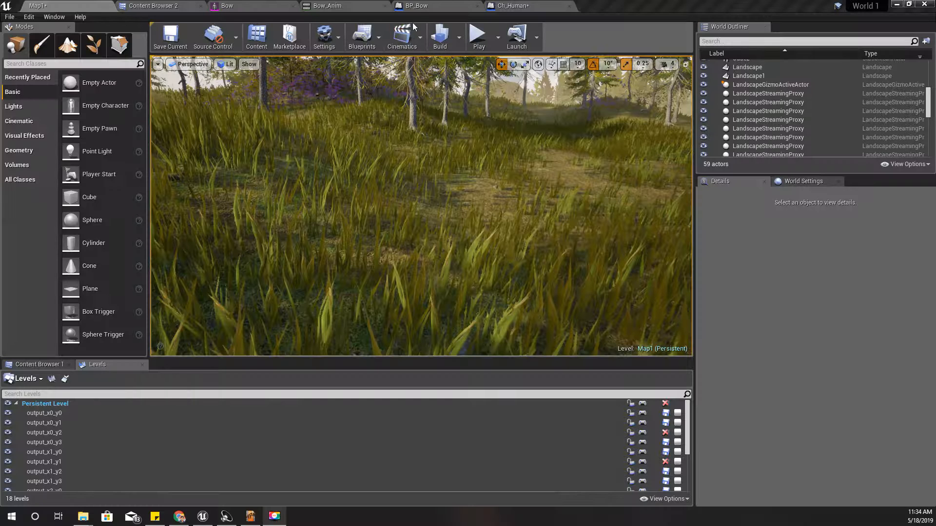
Open the Ch_Human blueprint and examine how the weapons, quiver and bow sit on the character's back
click(438, 6)
click(514, 7)
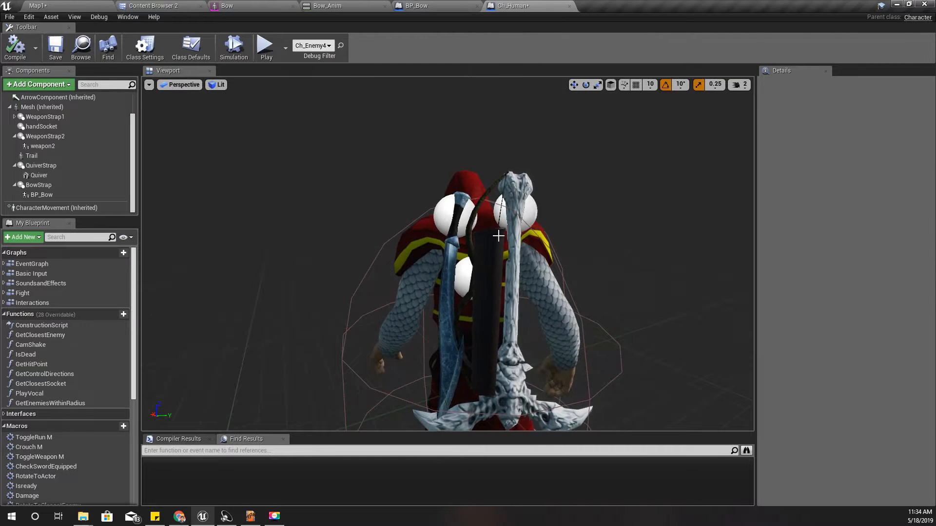
right_drag(448, 254, 490, 234)
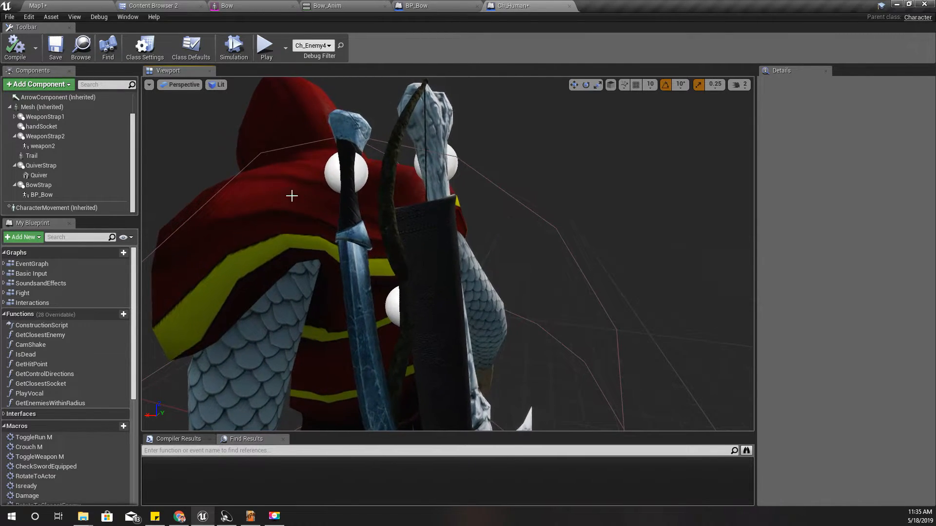
click(143, 5)
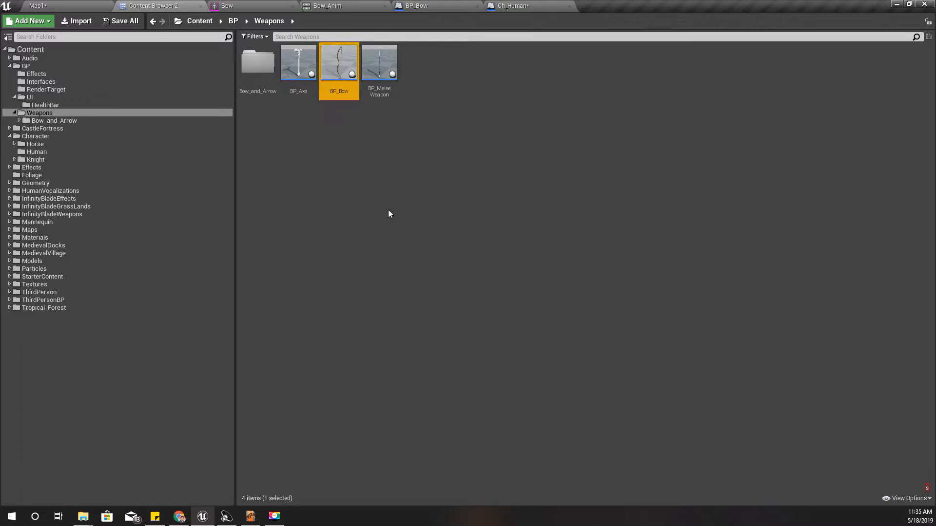
click(532, 5)
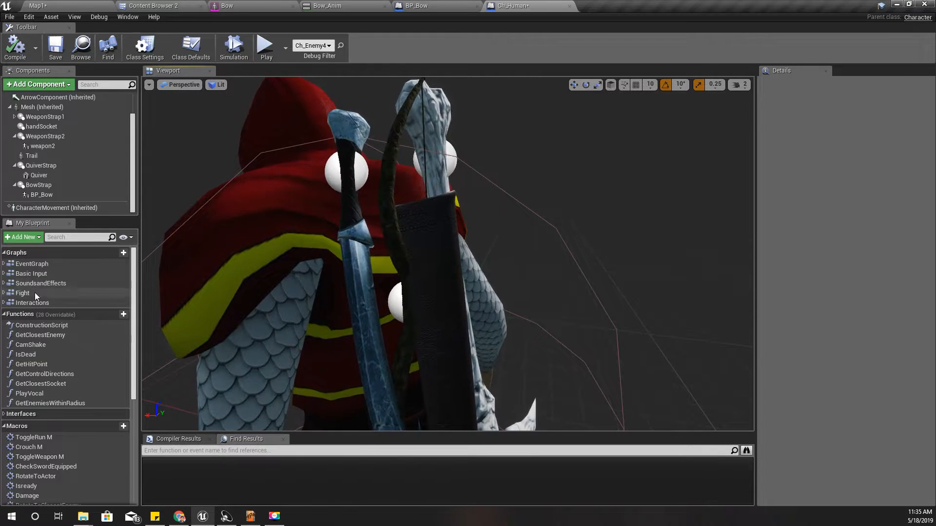
Open the ToggleWeapon M macro from the Fight graph and examine how Hand Socket feeds the AttachToComponent node
double_click(34, 294)
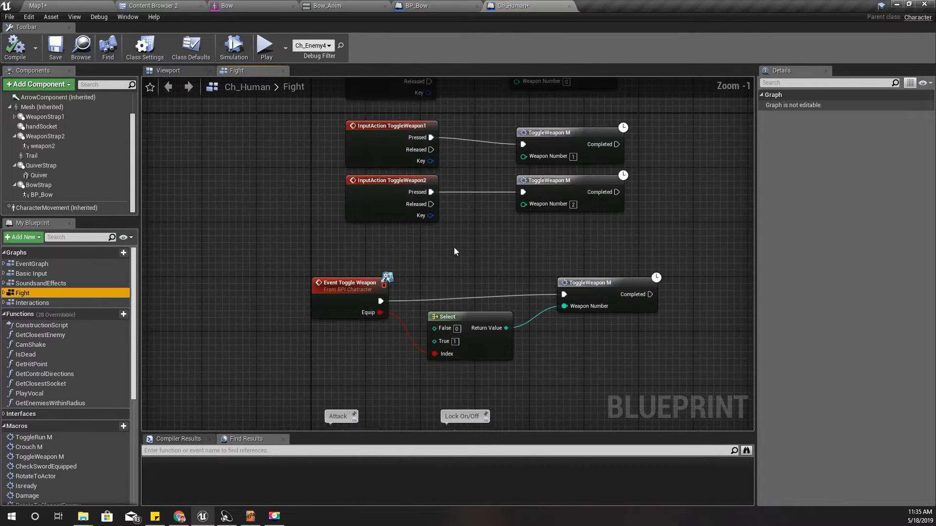
right_drag(628, 256, 499, 289)
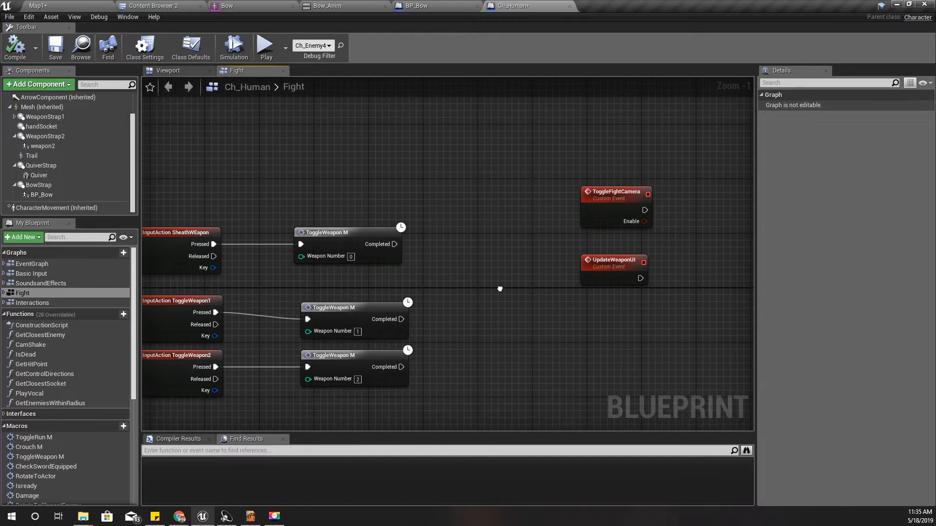
double_click(346, 237)
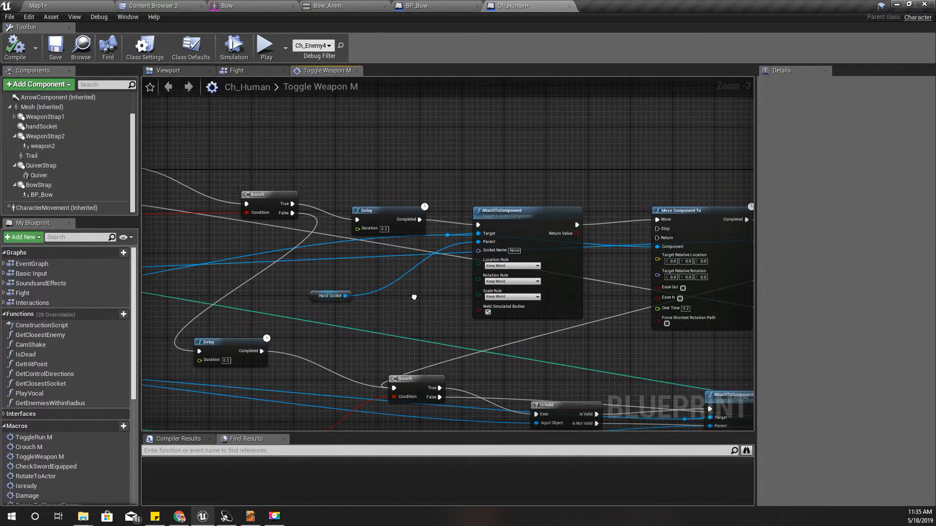
scroll(298, 309, up, 3)
click(283, 302)
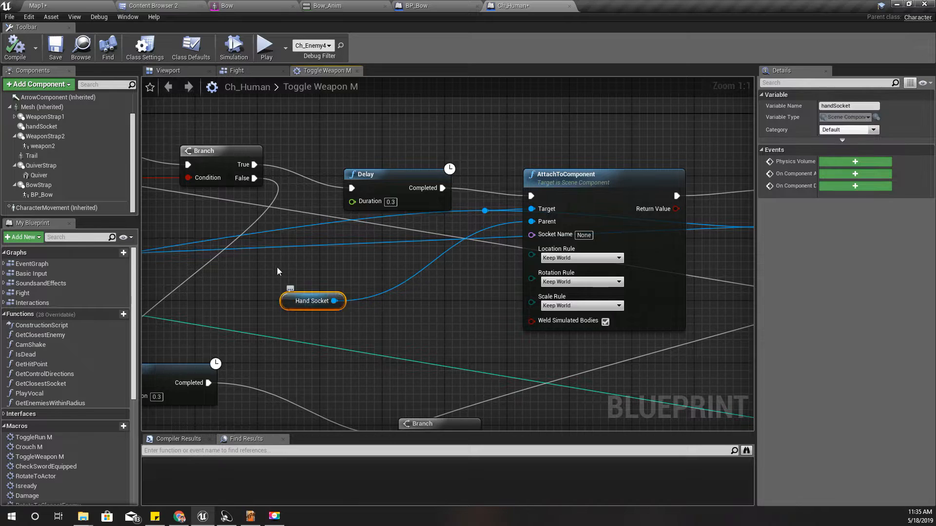
right_drag(278, 271, 251, 290)
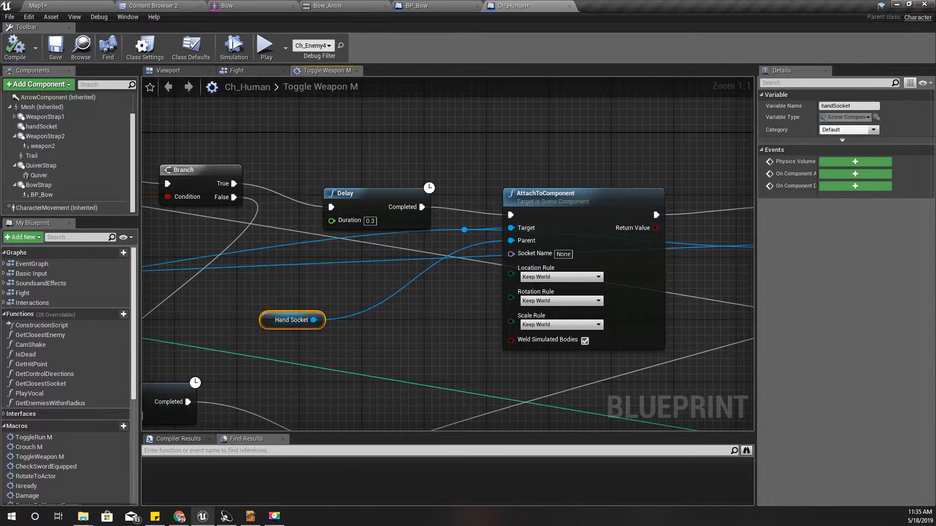
right_drag(398, 281, 488, 228)
Examine how the Weapon 1 and Weapon 2 variables feed the Select nodes in the ToggleWeapon M macro
scroll(487, 228, down, 3)
right_drag(240, 357, 535, 314)
scroll(492, 302, down, 5)
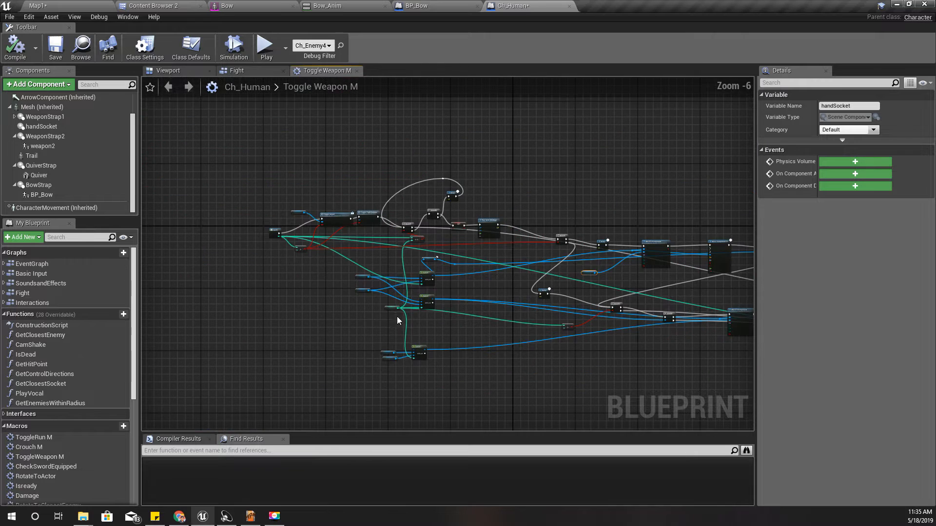
scroll(395, 291, up, 8)
click(375, 236)
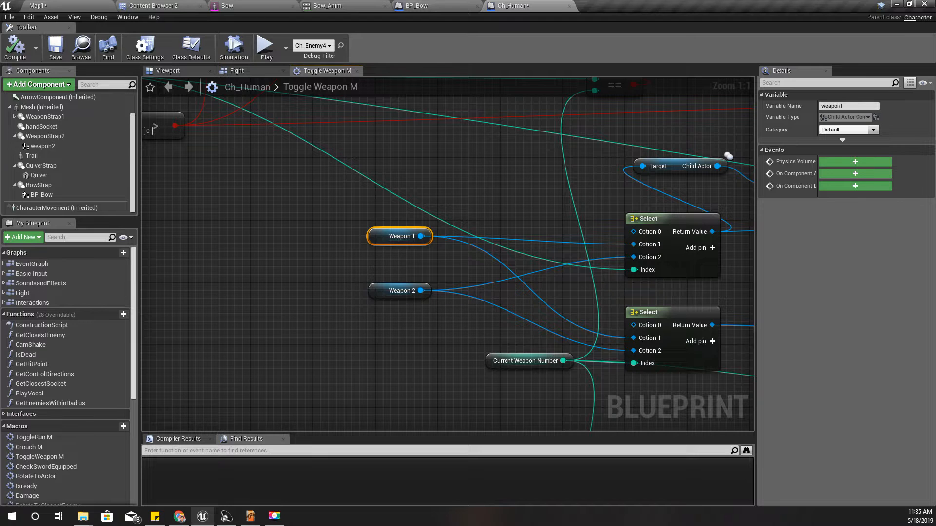
Return to the Ch_Human 3D view and inspect the bow and quiver placement from several angles
click(169, 71)
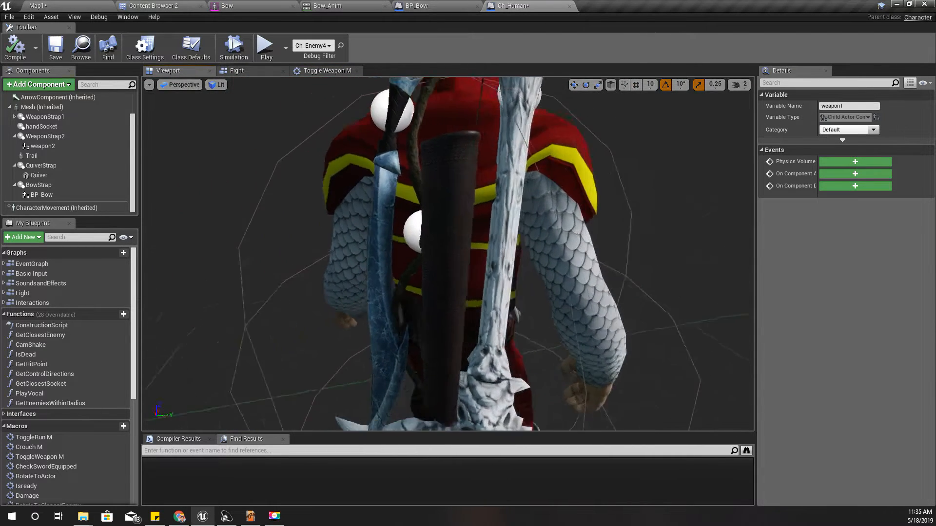
right_drag(448, 253, 161, 256)
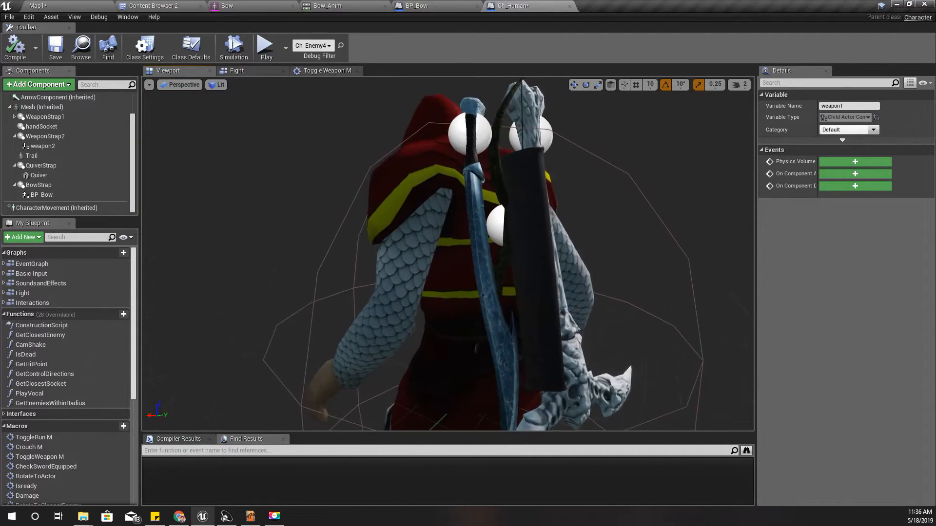
right_drag(537, 228, 532, 228)
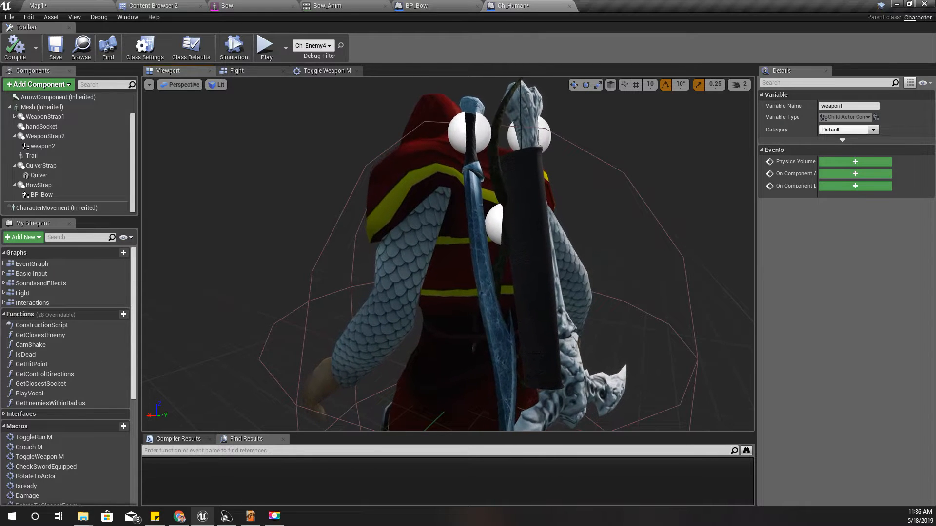
right_drag(352, 267, 239, 251)
right_drag(468, 254, 394, 252)
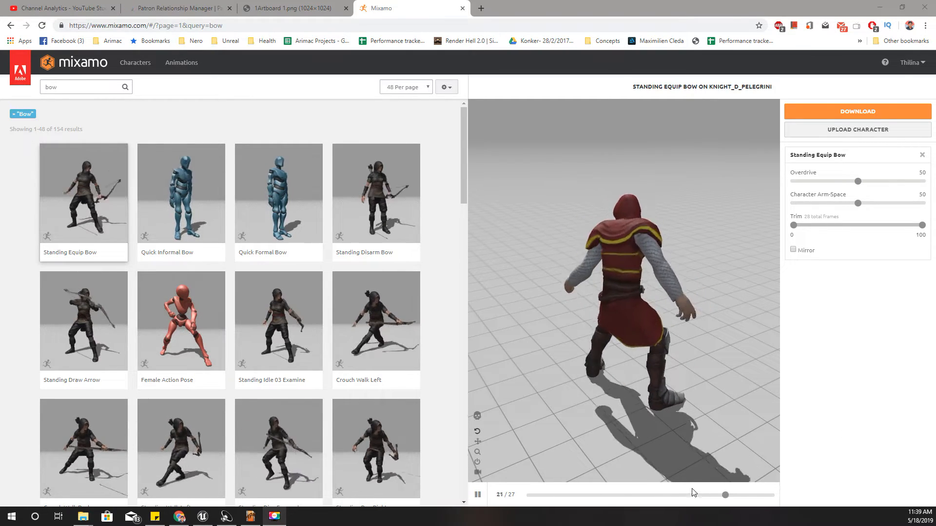
On Mixamo in Chrome, scrub through the Standing Equip Bow animation and preview Standing Draw Arrow
click(482, 497)
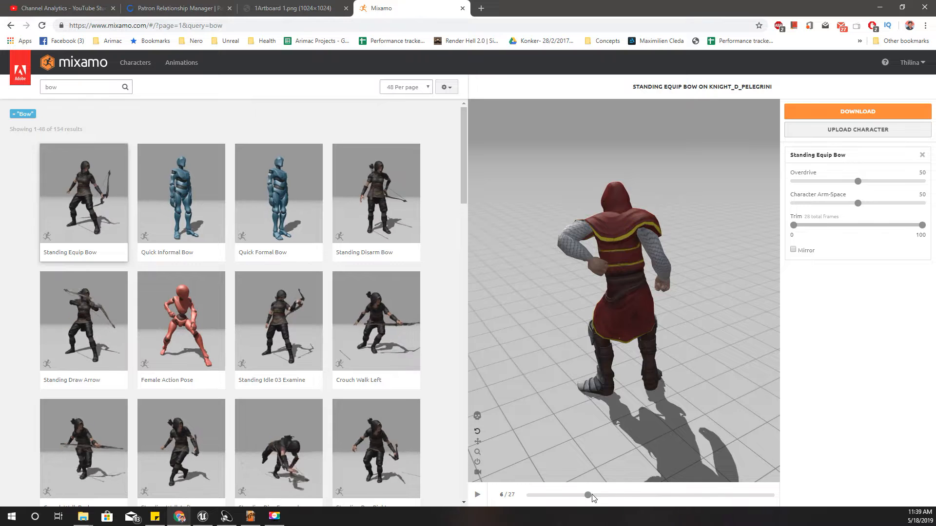
drag(589, 495, 726, 510)
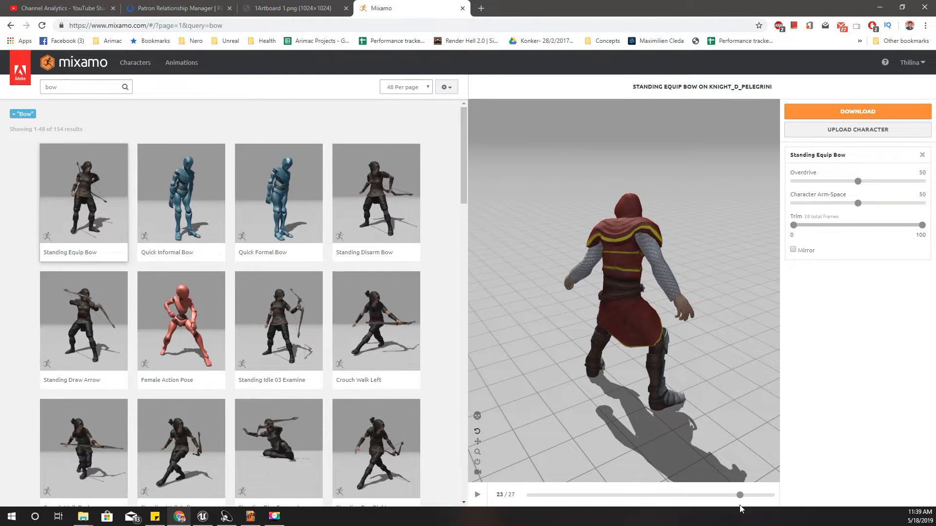
drag(762, 503, 518, 496)
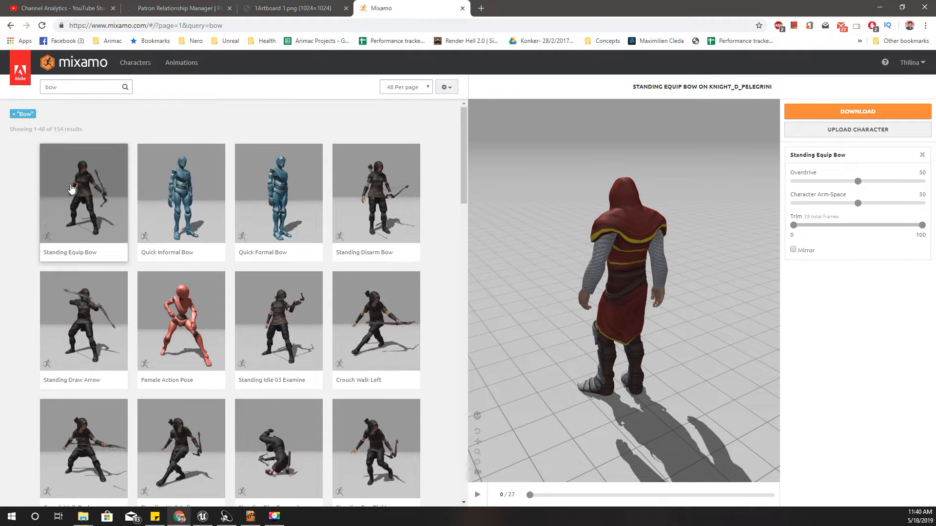
click(77, 339)
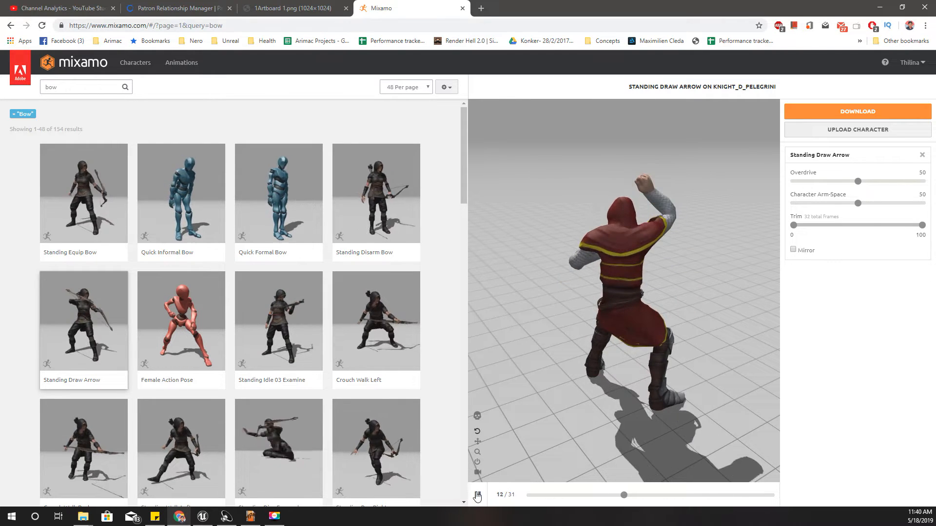
drag(627, 495, 621, 472)
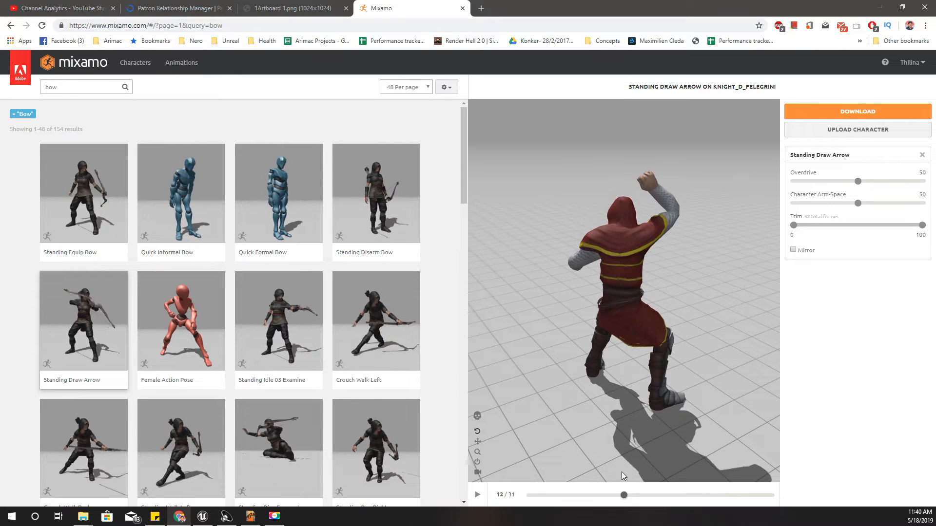
Download the Standing Equip Bow animation as FBX without skin at 30 frames per second
click(69, 217)
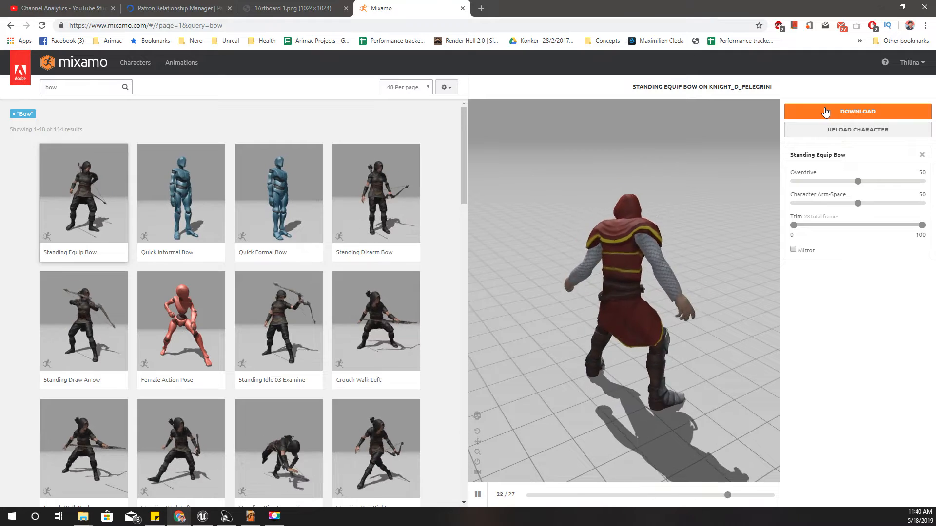
click(858, 112)
click(516, 154)
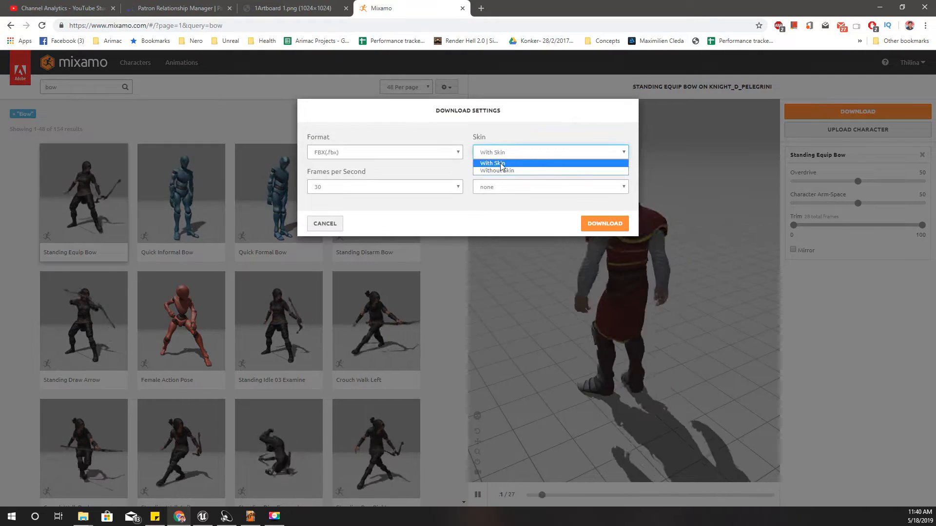
click(505, 170)
click(616, 225)
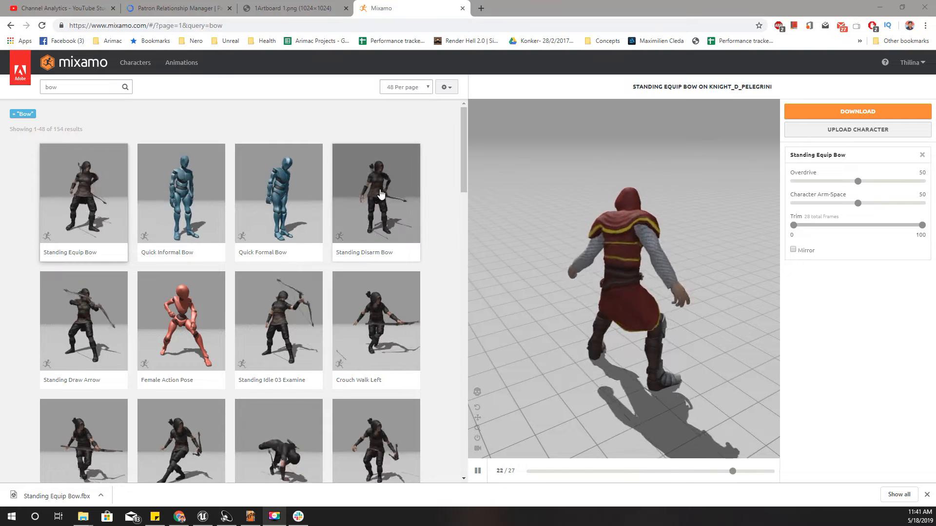
Preview Standing Disarm Bow, and download the Standing Draw Arrow animation as FBX without skin at 30 frames per second
click(380, 205)
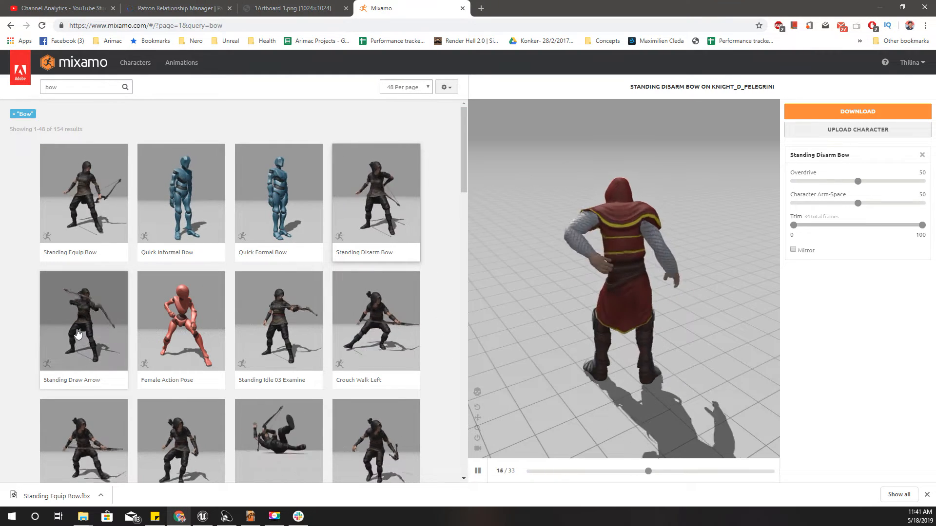
click(87, 314)
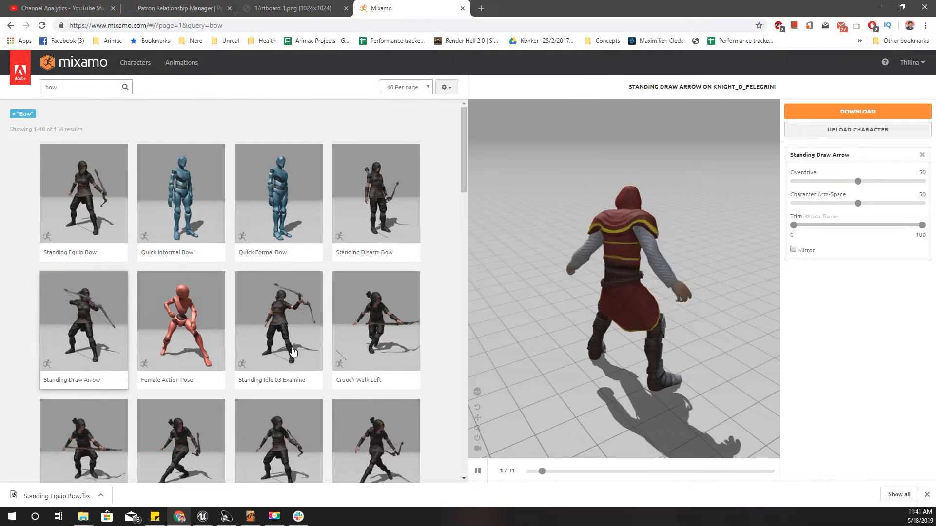
click(834, 115)
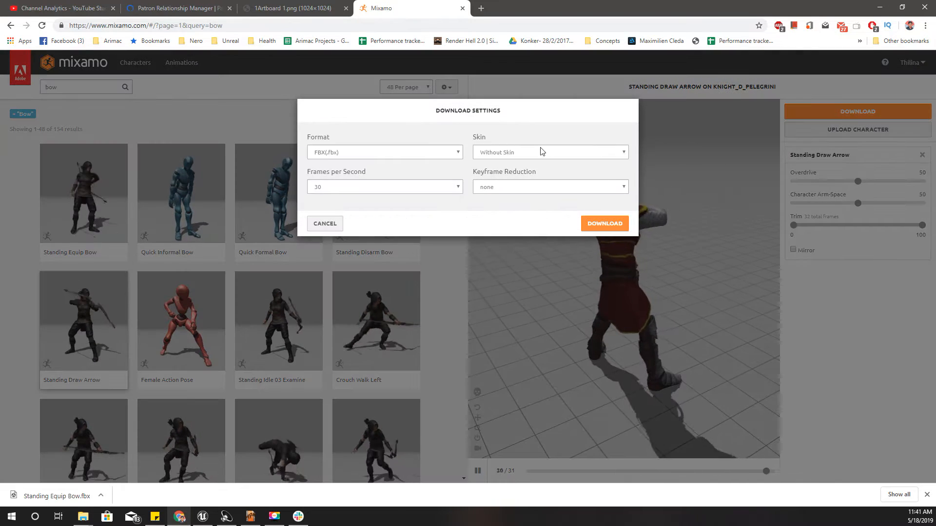
click(606, 225)
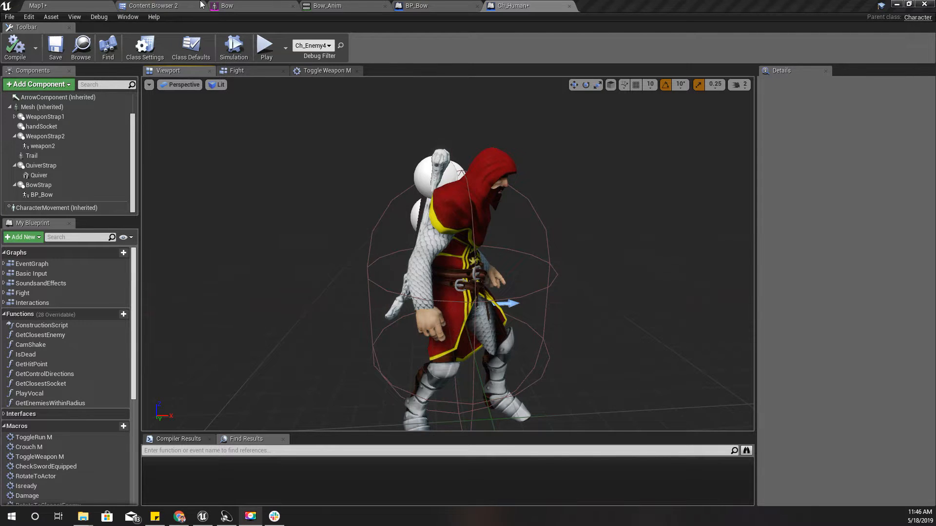
Switch to Unreal Editor and open the Knight folder under Character in the project content
click(157, 12)
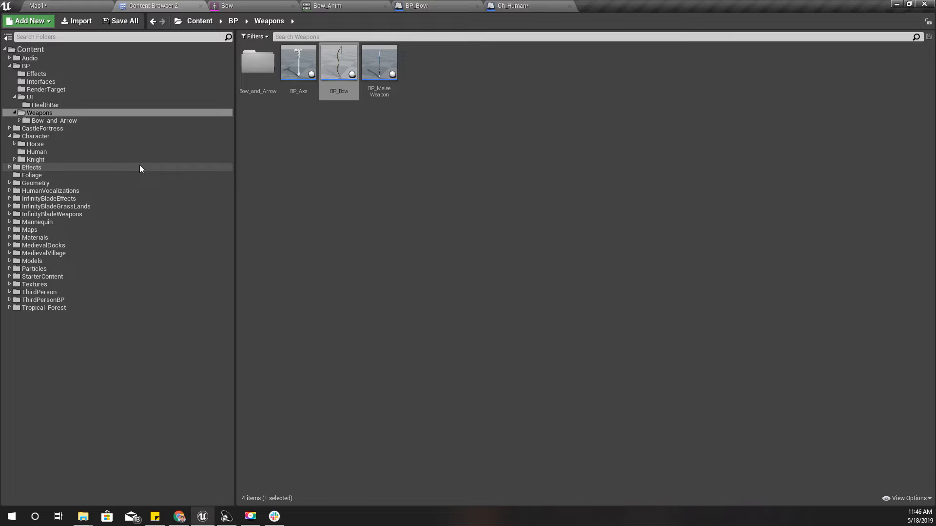
click(47, 152)
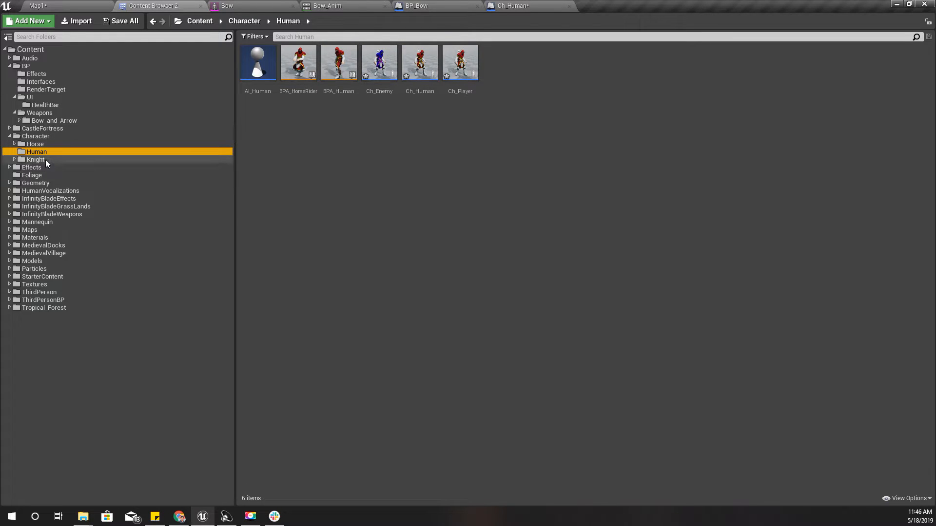
click(38, 159)
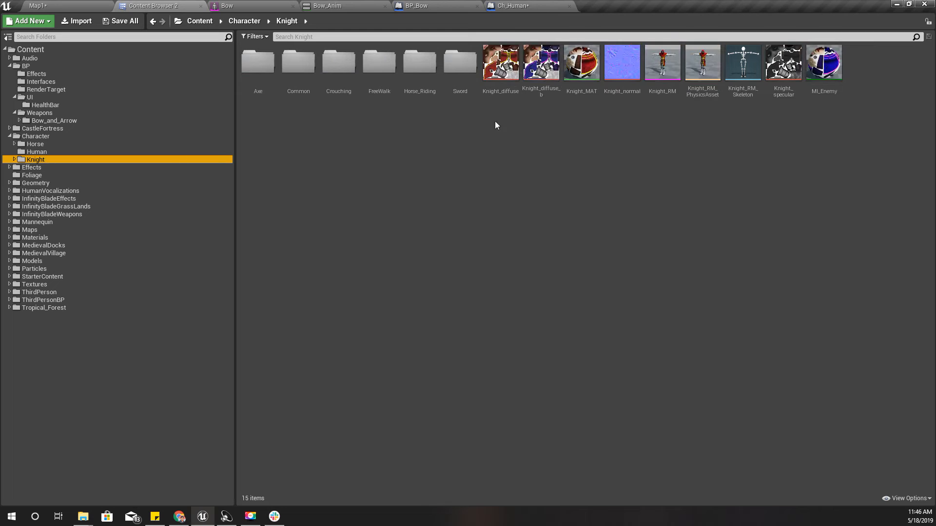
Create a folder named Bow_and_Arrow inside the Knight folder and open it
right_click(397, 155)
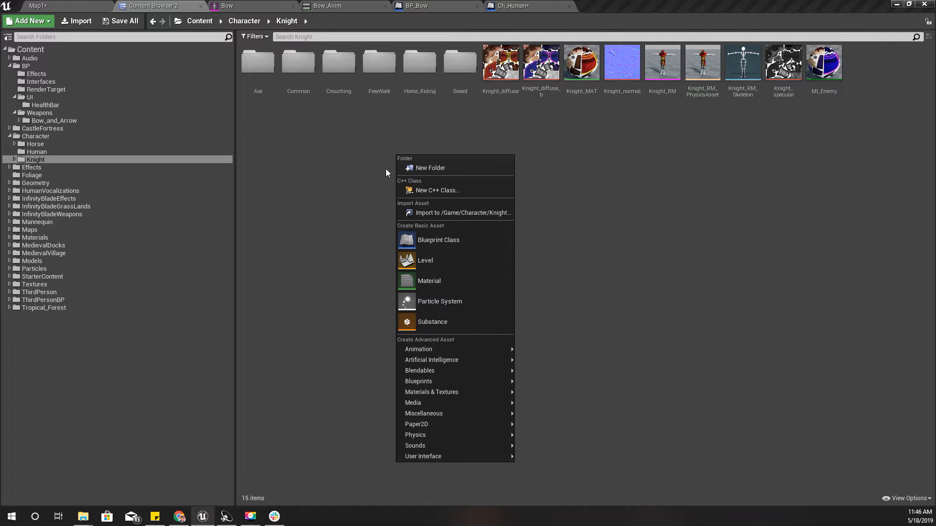
click(442, 172)
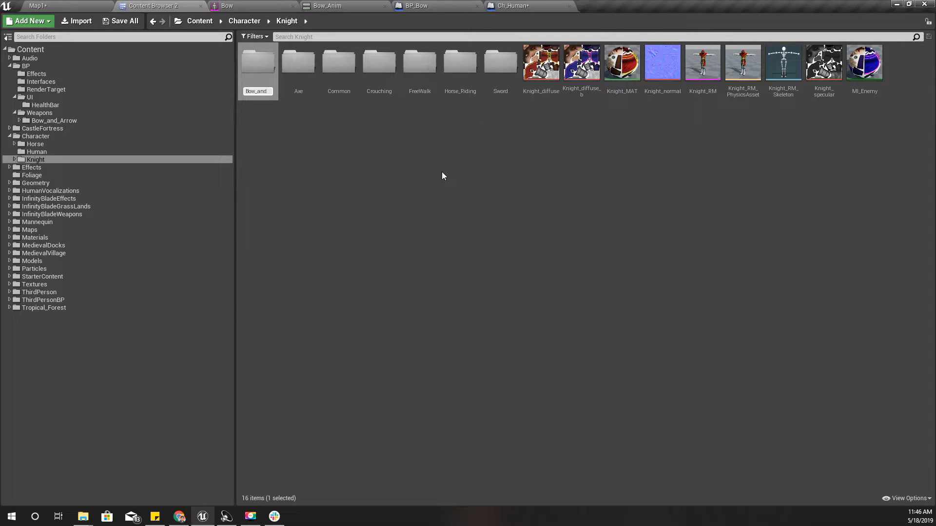
text(Bow_and_Arrow)
key(Return)
key(Return)
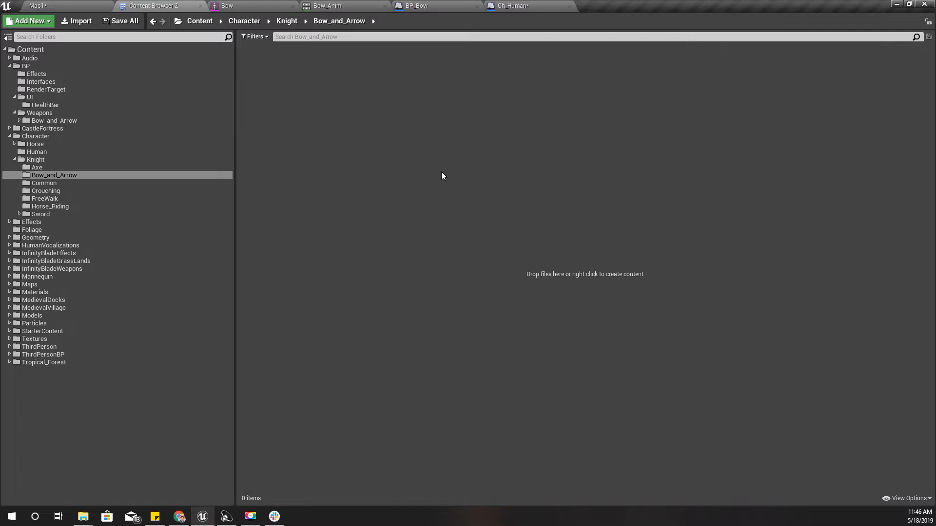
Import the Standing Draw Arrow and Standing Equip Bow FBX files into Bow_and_Arrow, assigning Knight_RM_Skeleton only to Standing_Draw_Arrow
key(alt+Tab)
drag(182, 156, 445, 183)
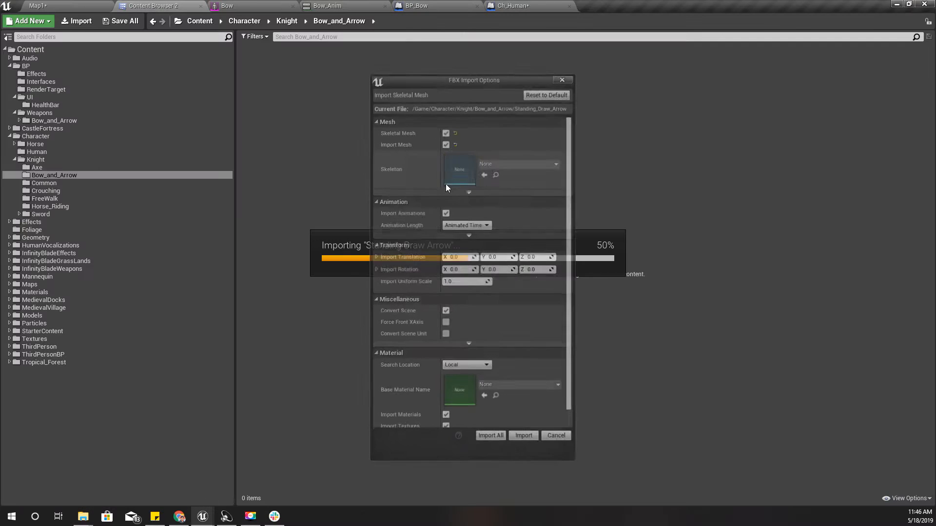
click(519, 162)
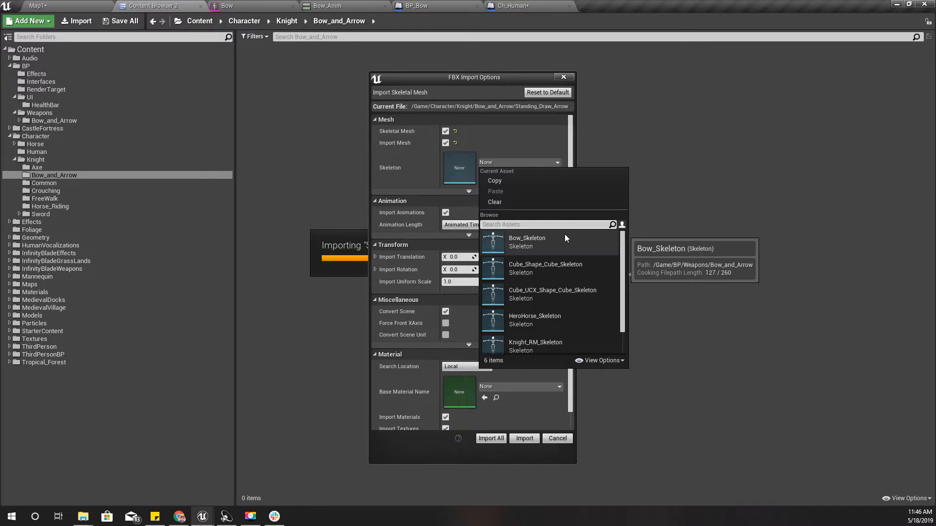
click(534, 340)
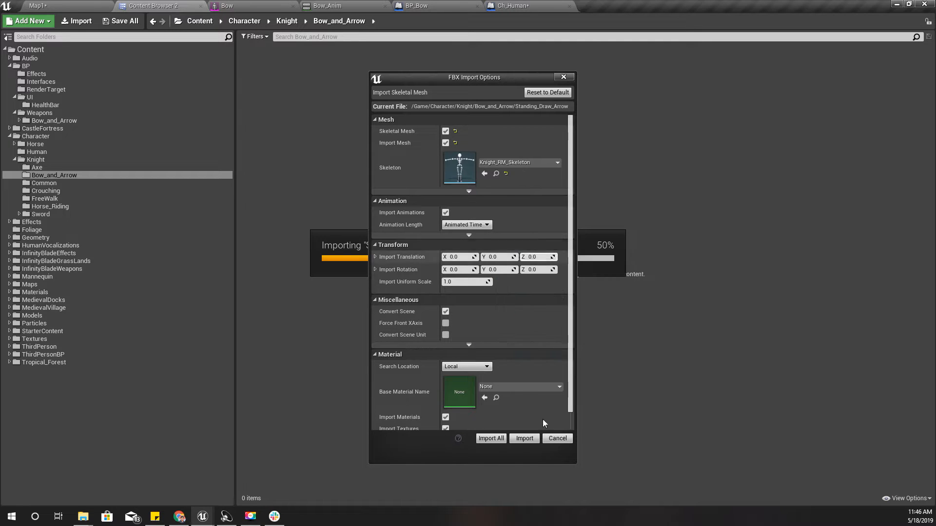
click(525, 438)
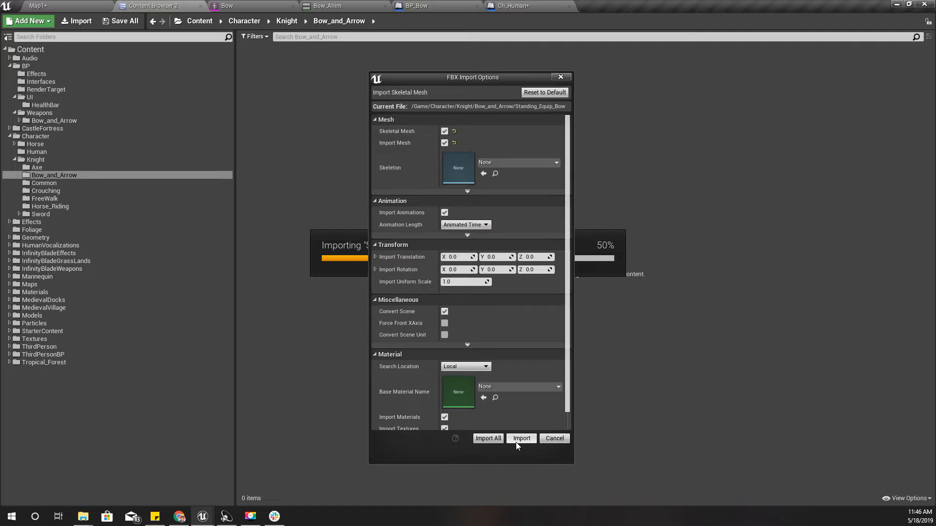
click(516, 443)
Force delete all the imported assets in the Bow_and_Arrow folder
key(ctrl+a)
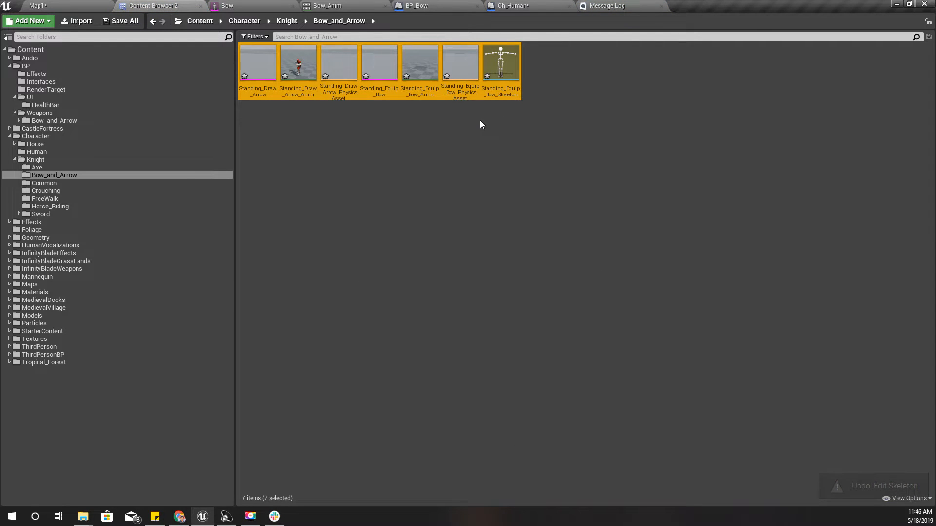
key(Delete)
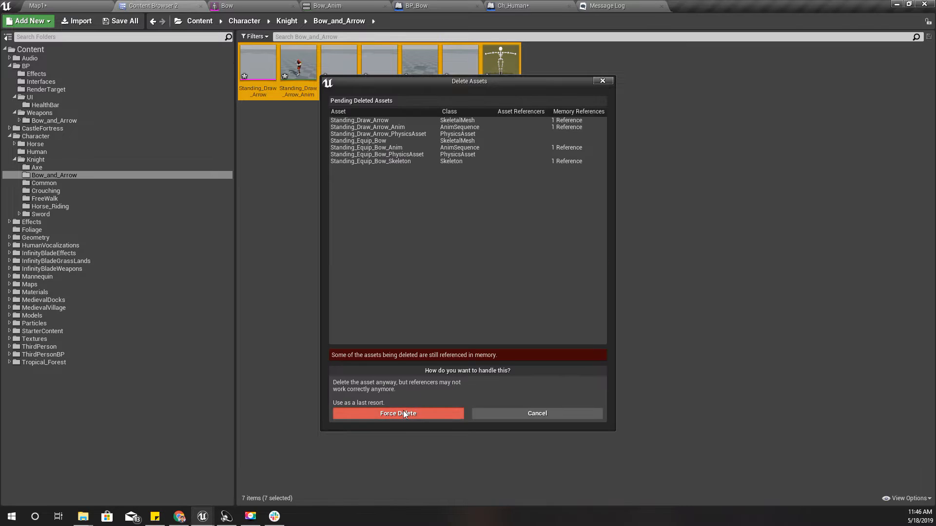
click(403, 414)
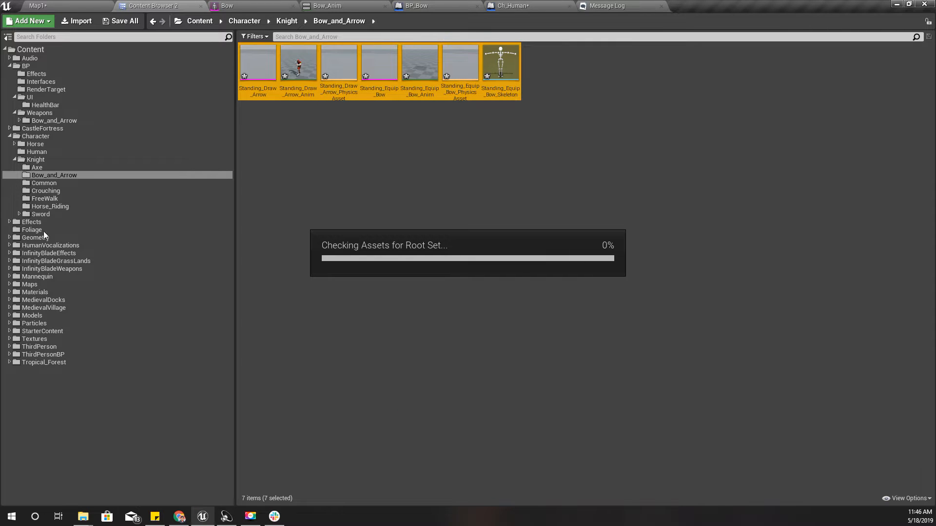
Import both bow FBX files again, using Knight_RM_Skeleton as the skeleton for all of them
click(517, 162)
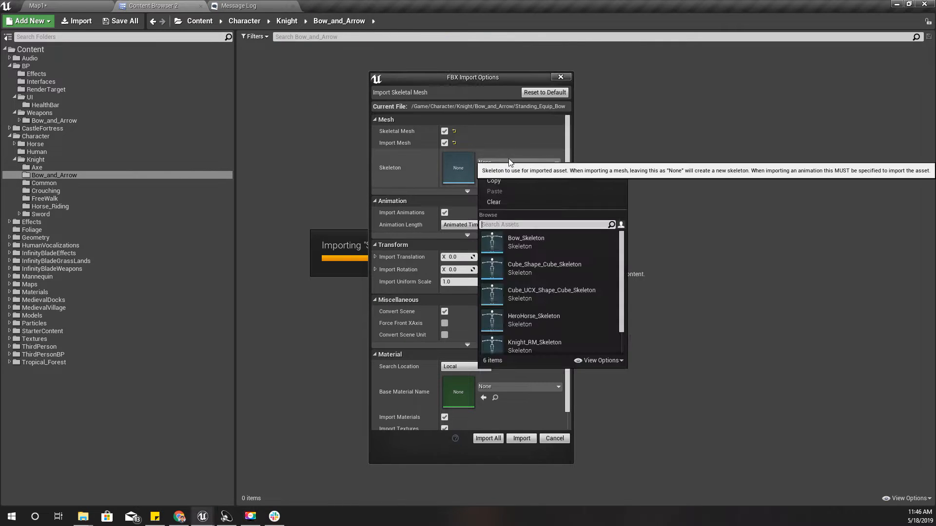
click(531, 342)
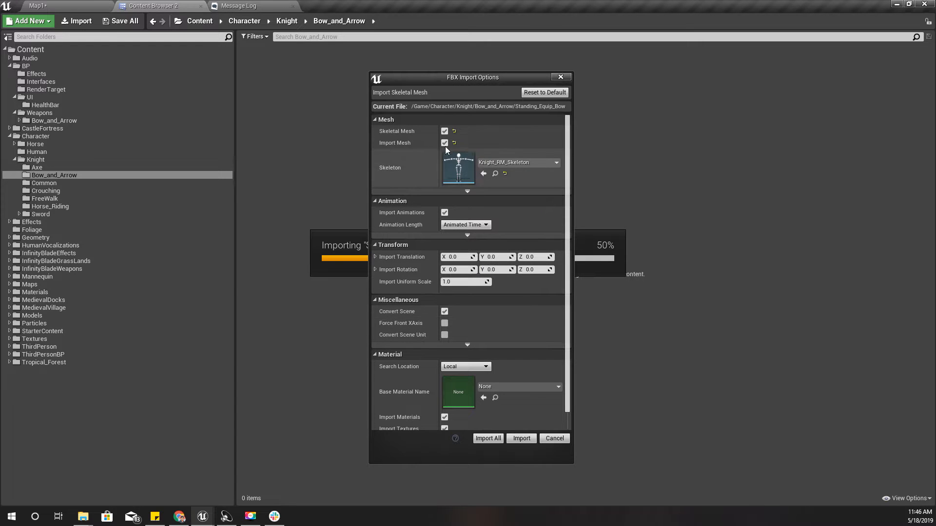
click(488, 439)
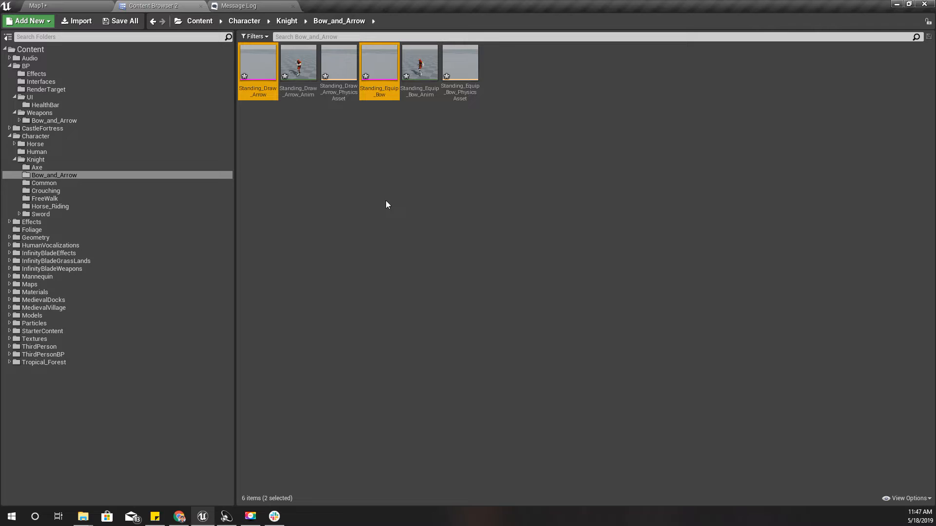
Preview Standing_Draw_Arrow_Anim and Standing_Equip_Bow_Anim on the knight character, closing each animation editor after viewing
click(300, 67)
double_click(299, 66)
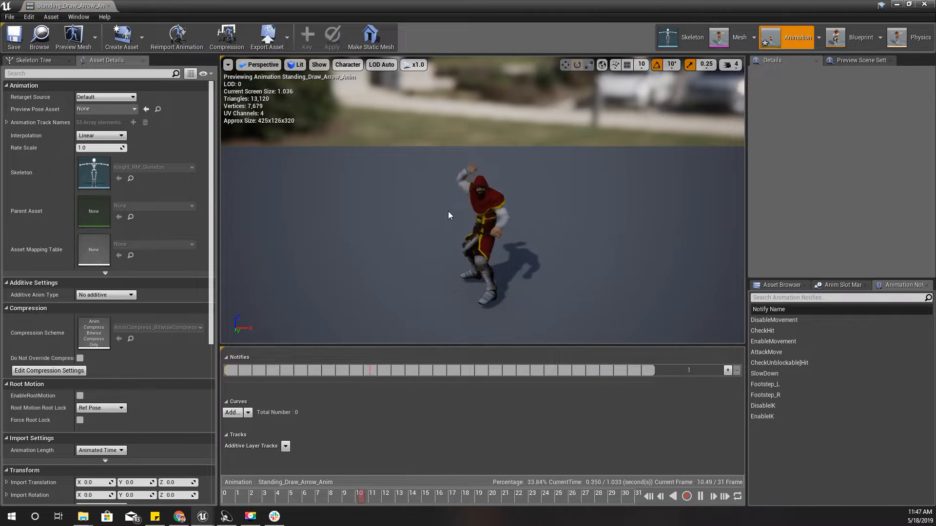
click(109, 6)
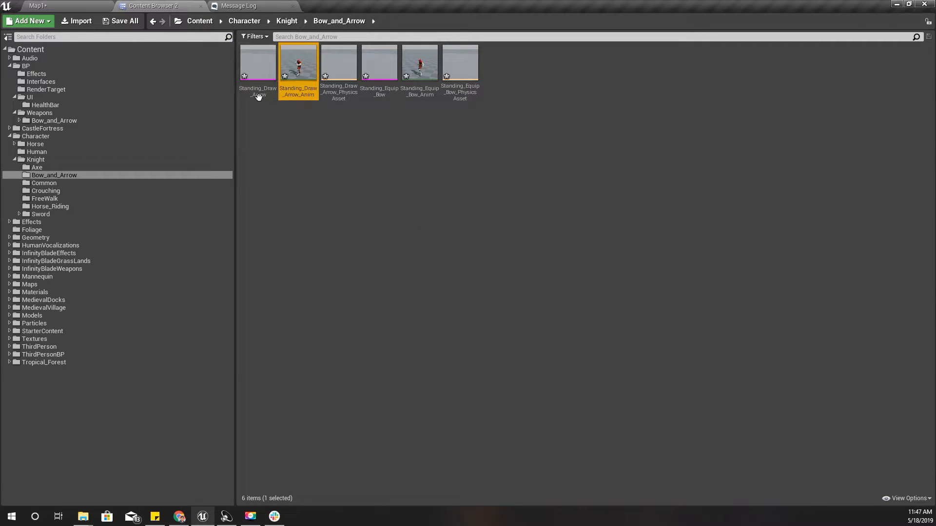
double_click(425, 76)
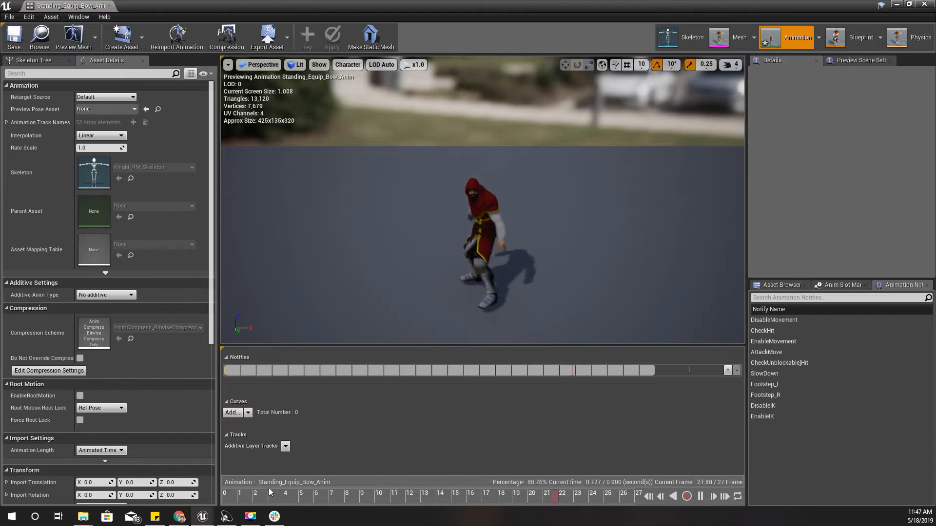
click(111, 6)
Force delete the two imported skeletal meshes and their physics assets, keeping the animations, and preview Standing_Draw_Arrow_Anim again
click(258, 69)
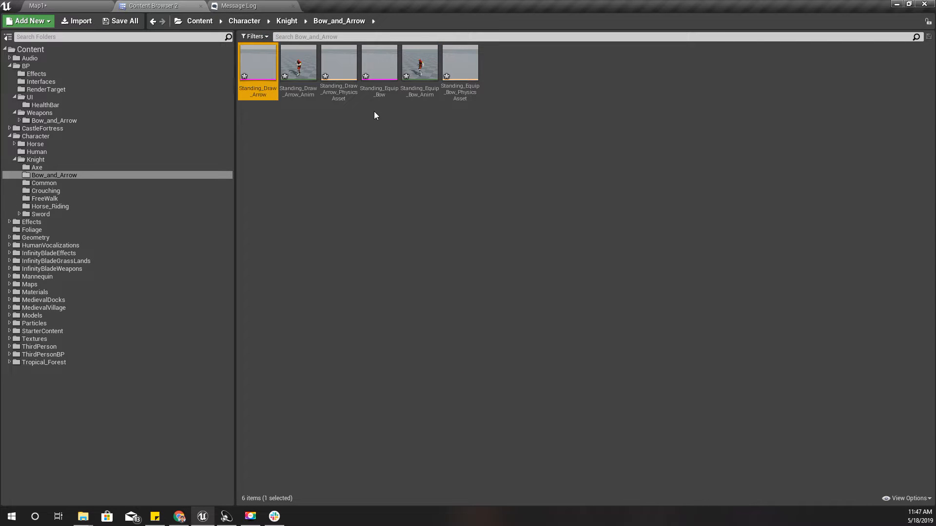
ctrl+click(339, 78)
ctrl+click(374, 88)
ctrl+click(460, 66)
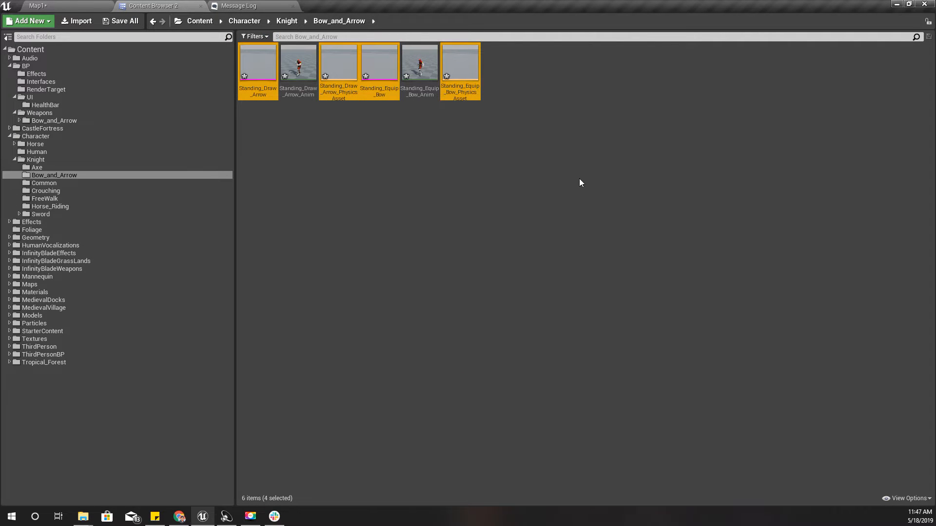
key(Delete)
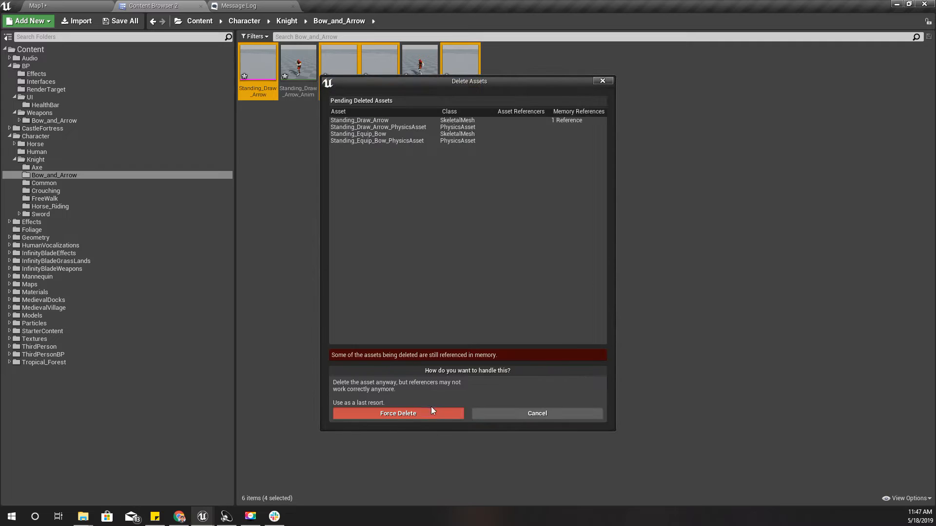
click(424, 414)
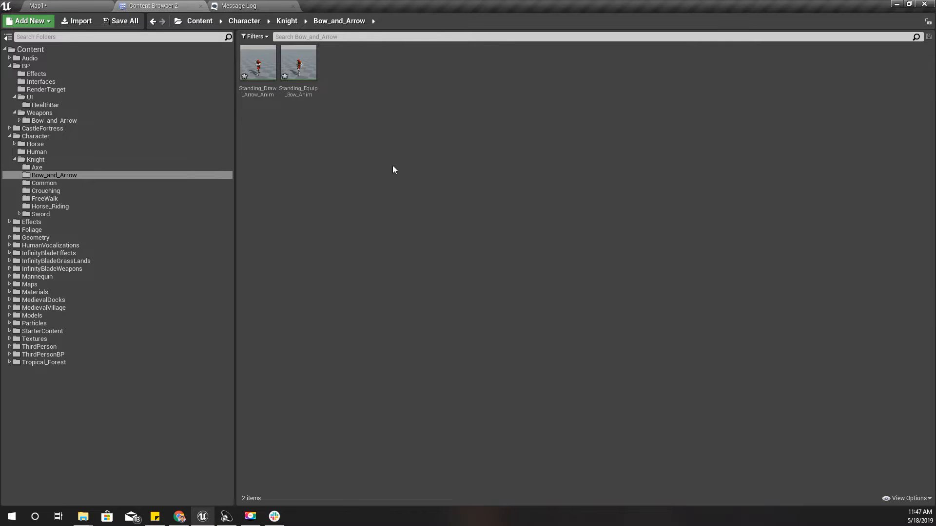
double_click(262, 67)
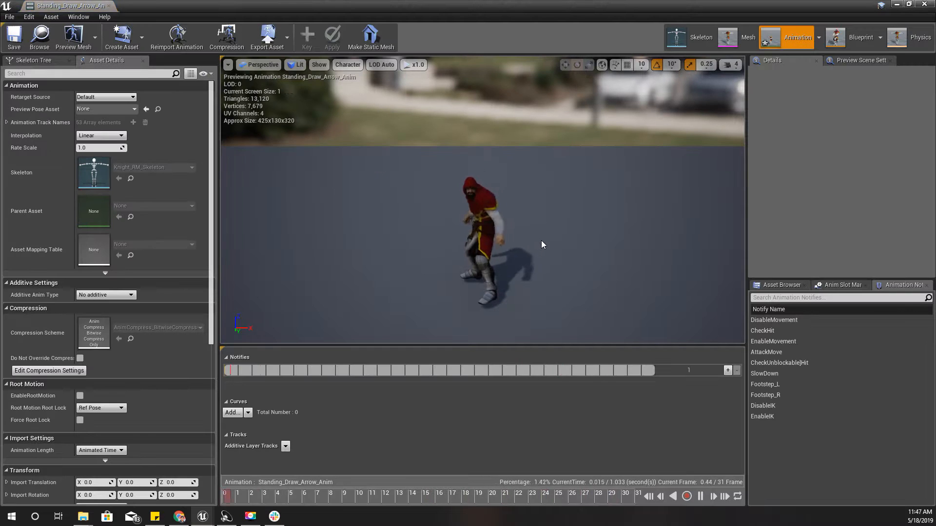
click(115, 6)
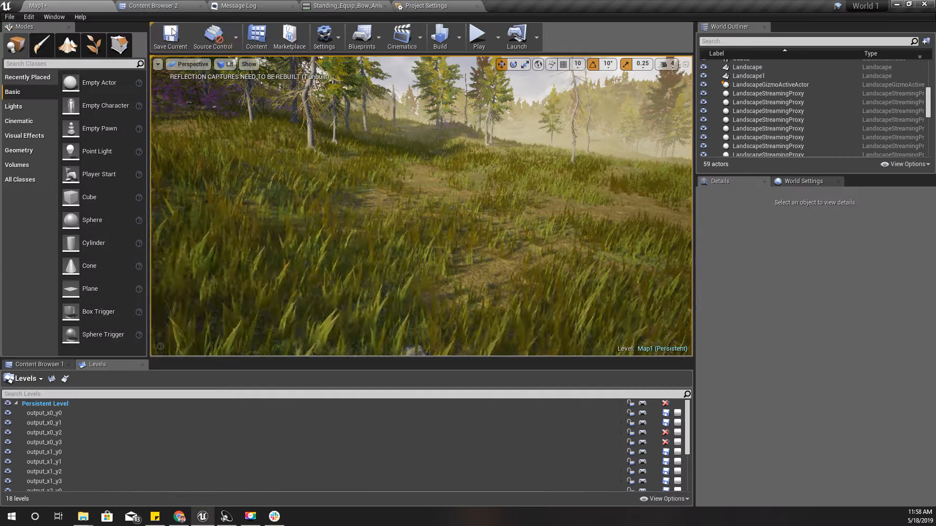
Open the engine's Input section in Project Settings and review the action mappings, expanding ToggleRun
click(324, 36)
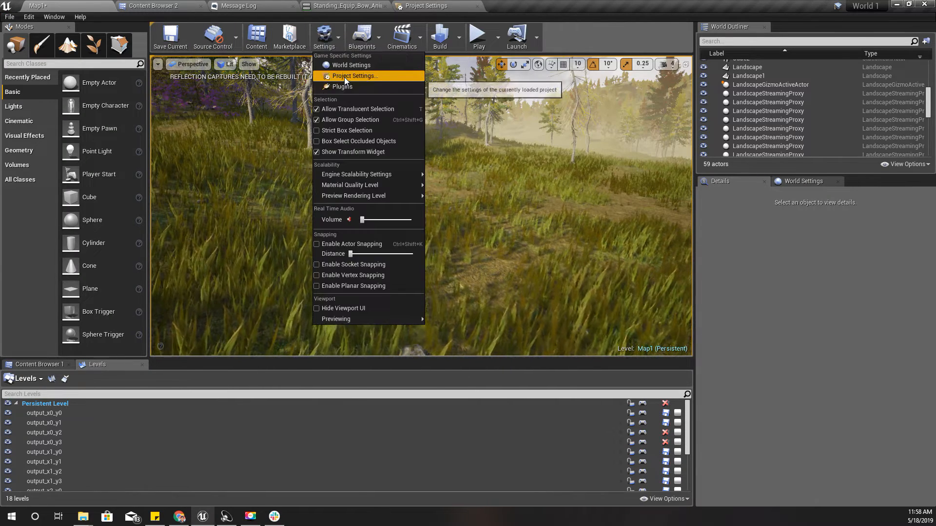
click(344, 77)
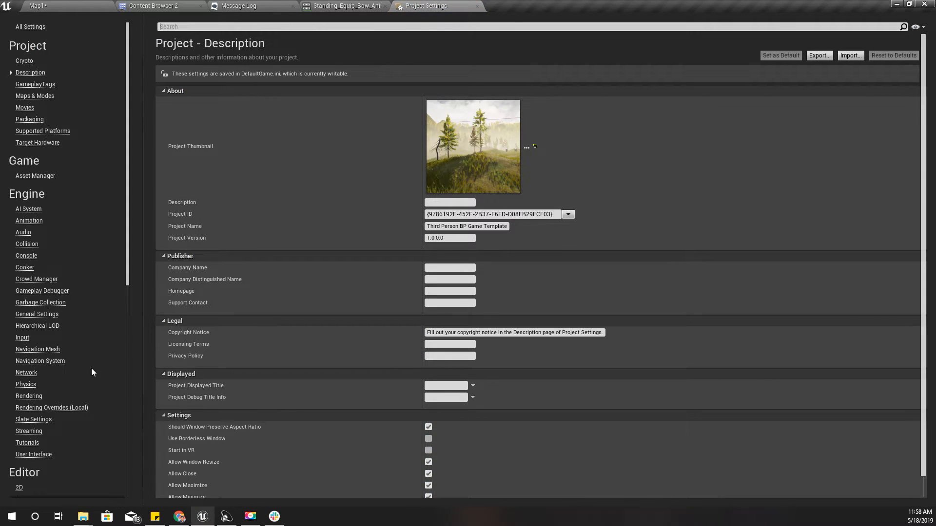
click(24, 338)
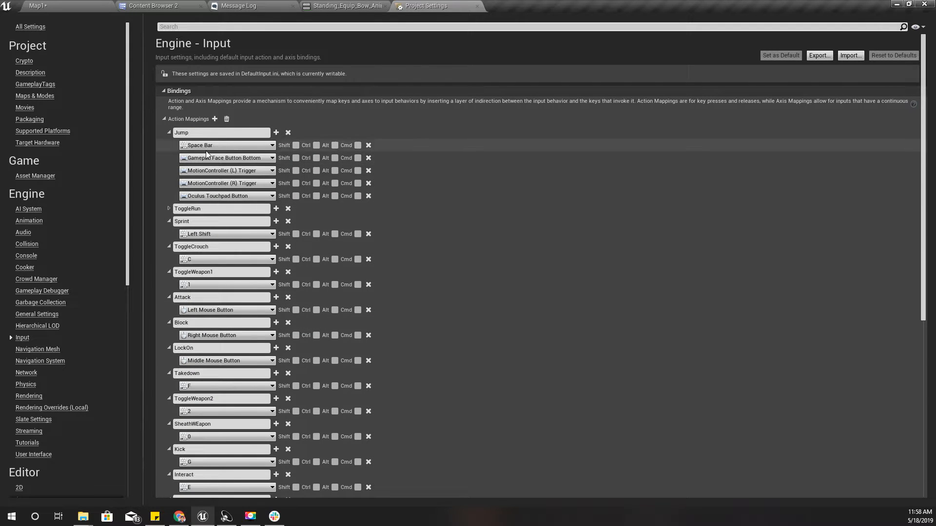
click(169, 208)
scroll(242, 273, down, 3)
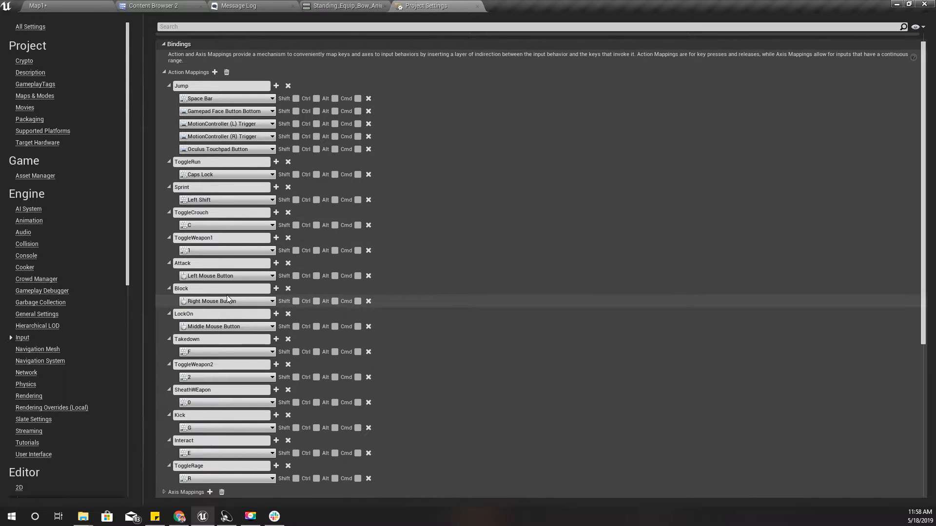
scroll(227, 294, down, 3)
scroll(228, 298, down, 1)
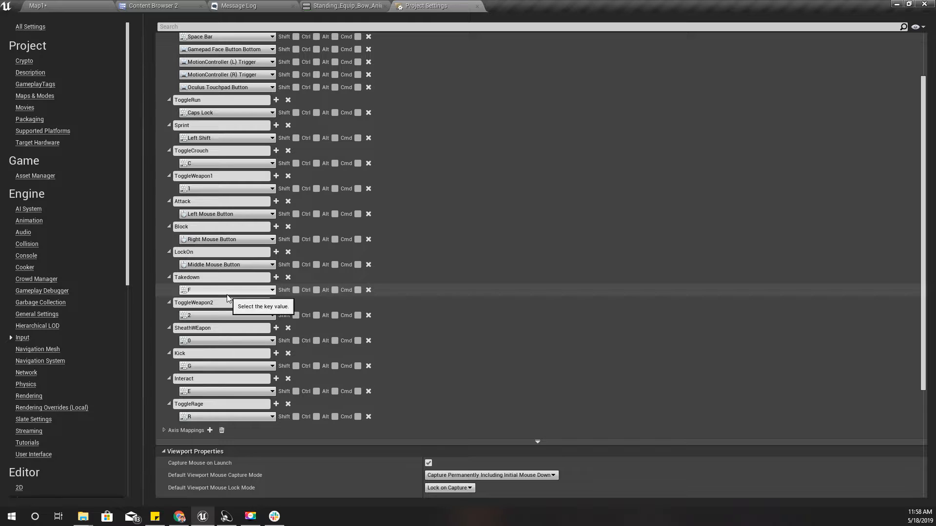
scroll(226, 295, up, 6)
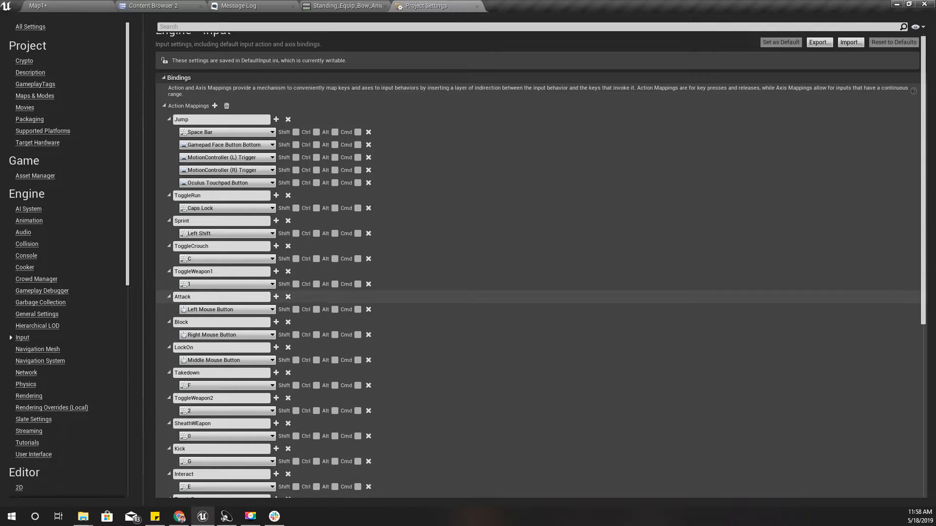
scroll(440, 335, down, 3)
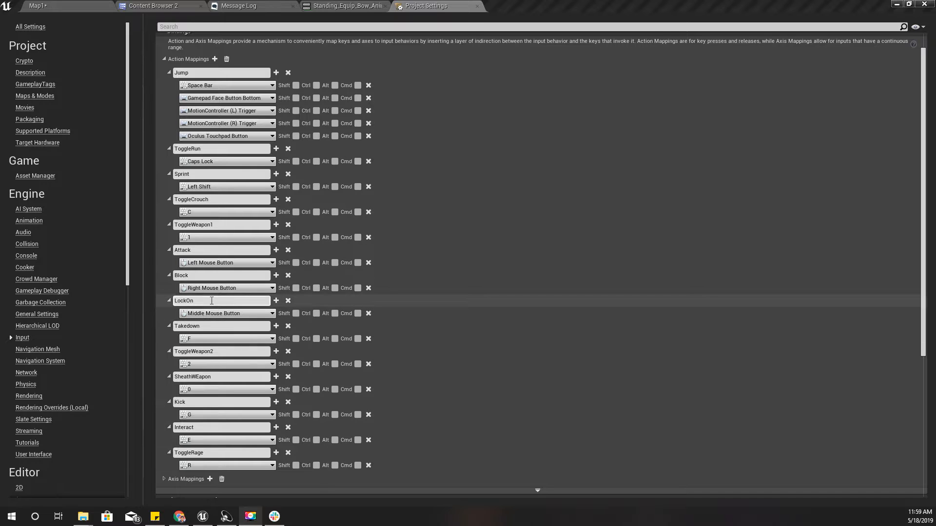
Change the LockOn action mapping's key to the keyboard key Q
click(258, 315)
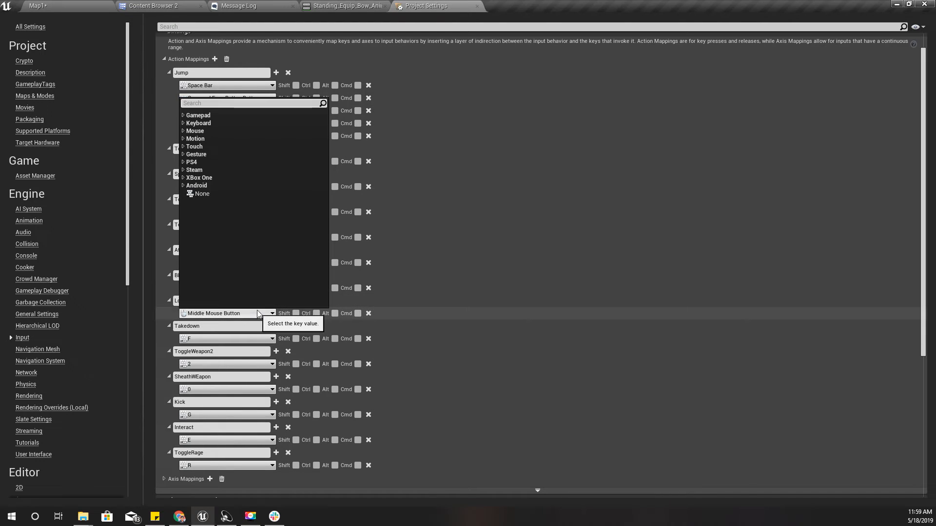
click(200, 124)
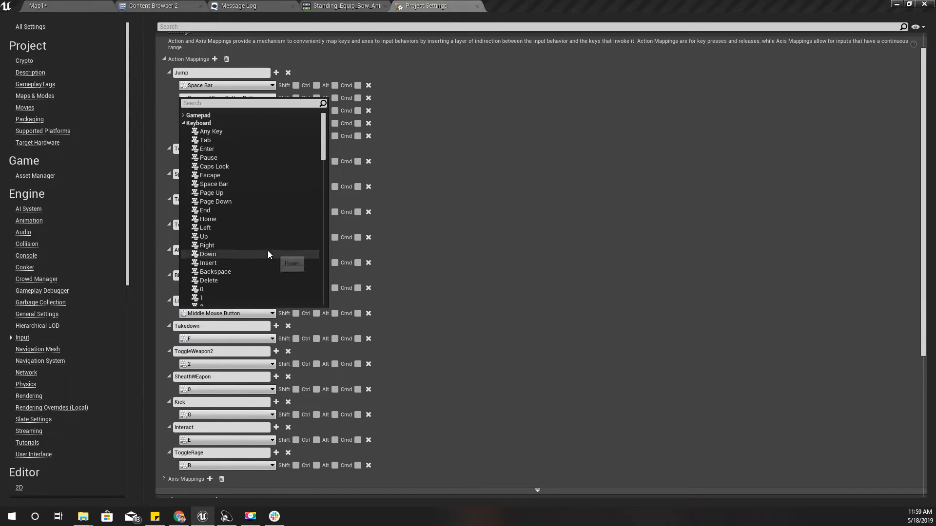
scroll(250, 216, down, 8)
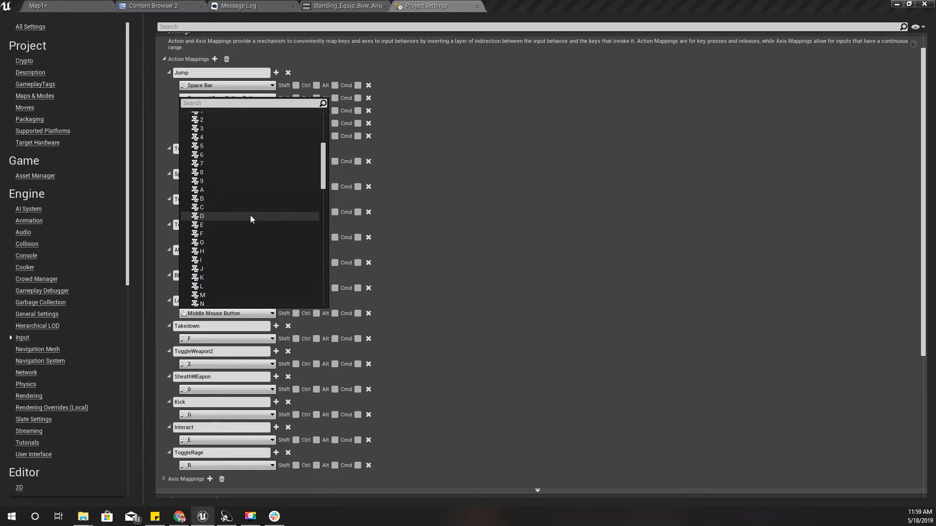
scroll(250, 215, down, 3)
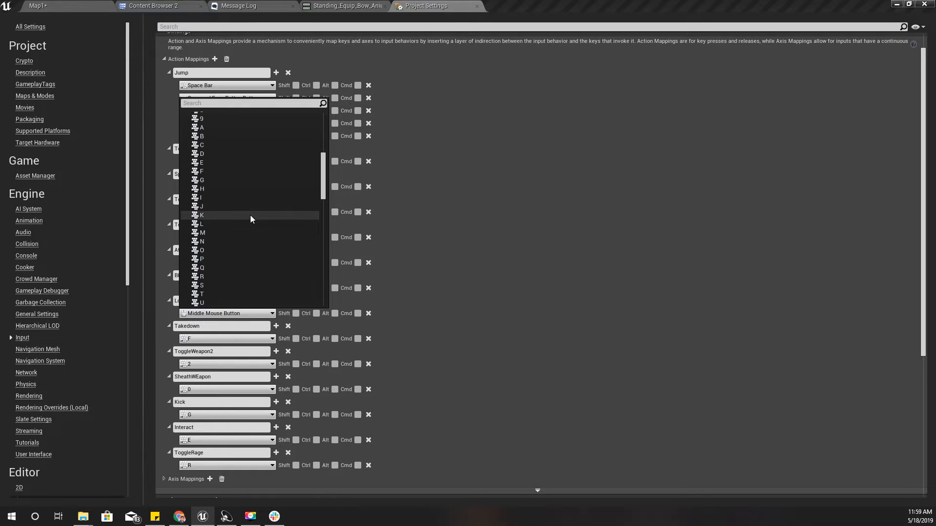
click(217, 268)
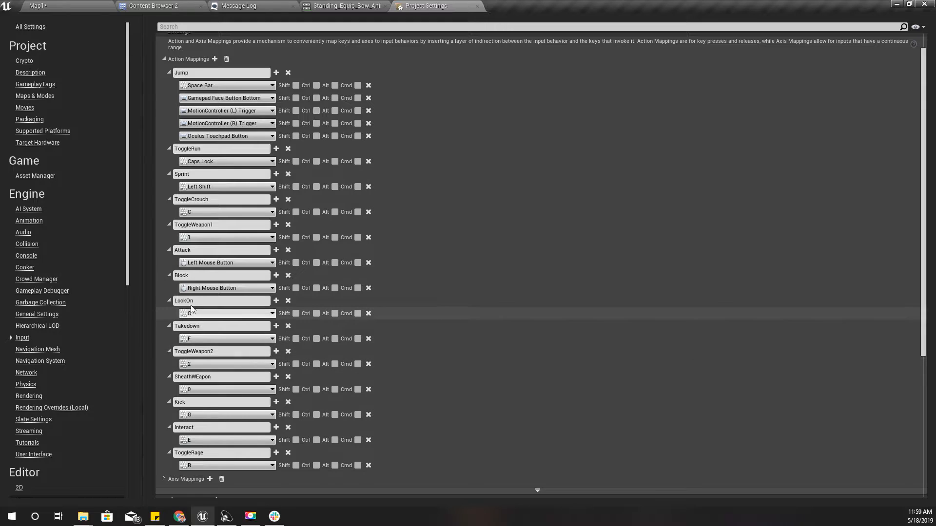
Add a new action mapping to the input bindings and name it DrawArrow
scroll(249, 256, up, 3)
click(214, 119)
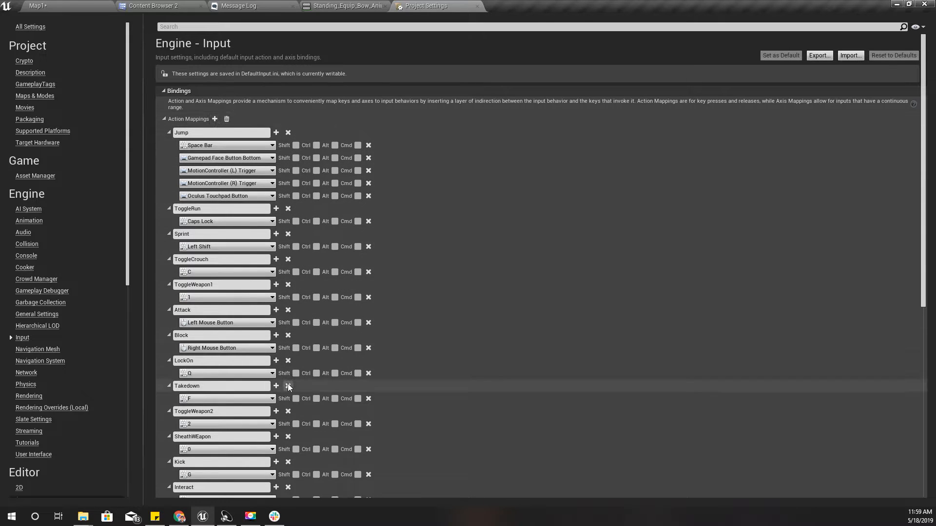
scroll(288, 387, down, 5)
click(247, 367)
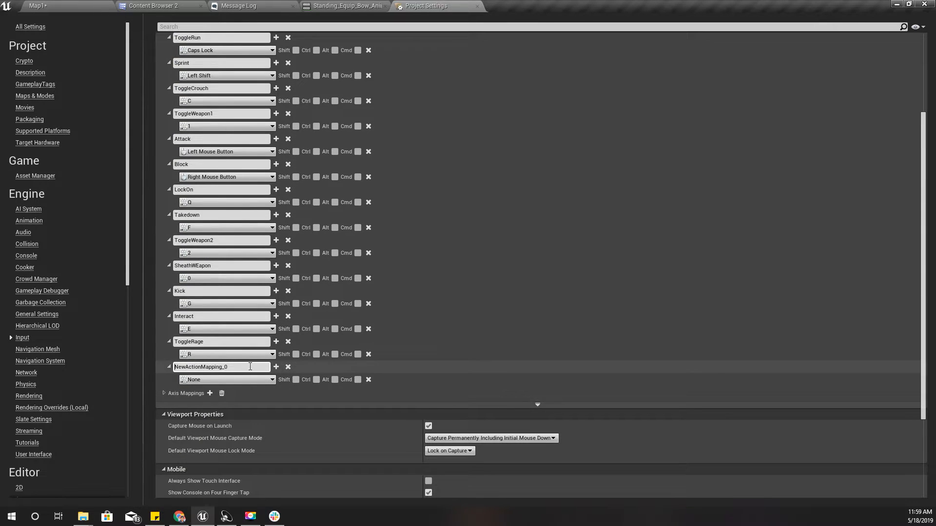
drag(250, 366, 157, 354)
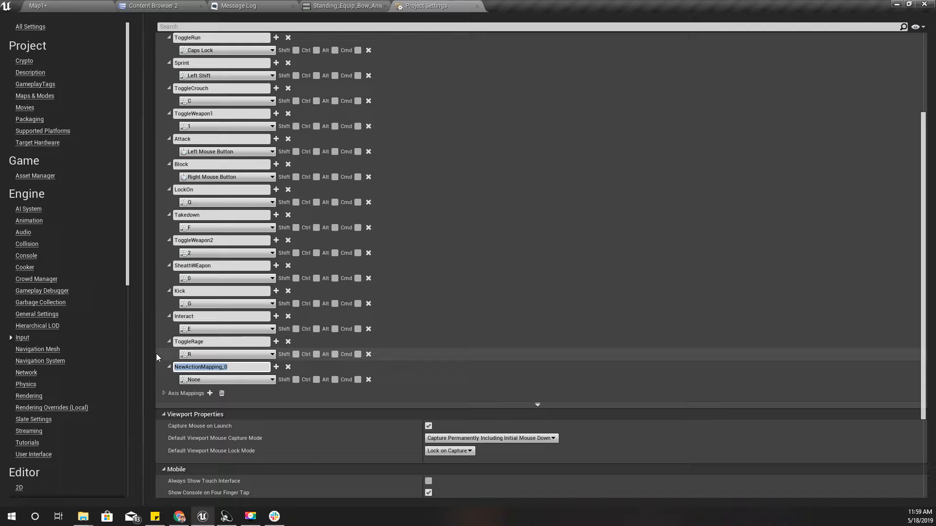
text(DrawArrow)
Assign the Middle Mouse Button to the DrawArrow action mapping and glance at the level view
click(226, 381)
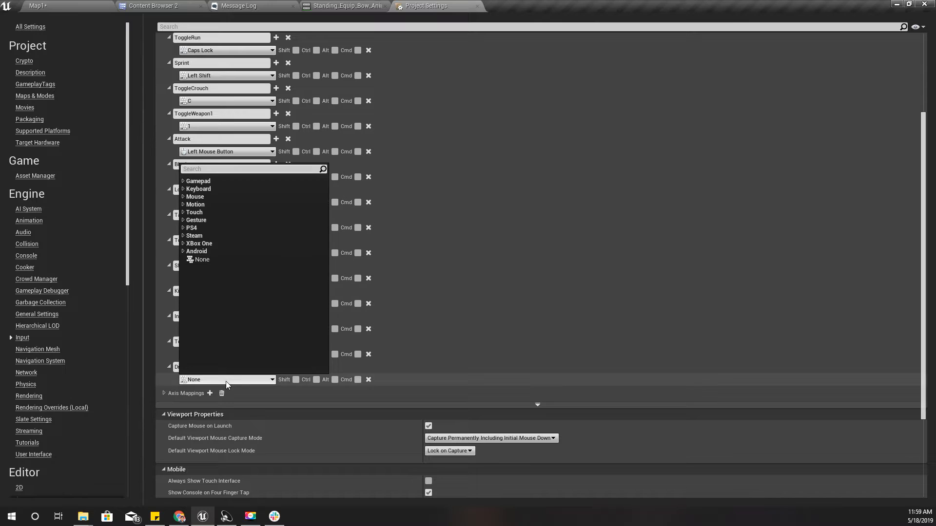
click(183, 197)
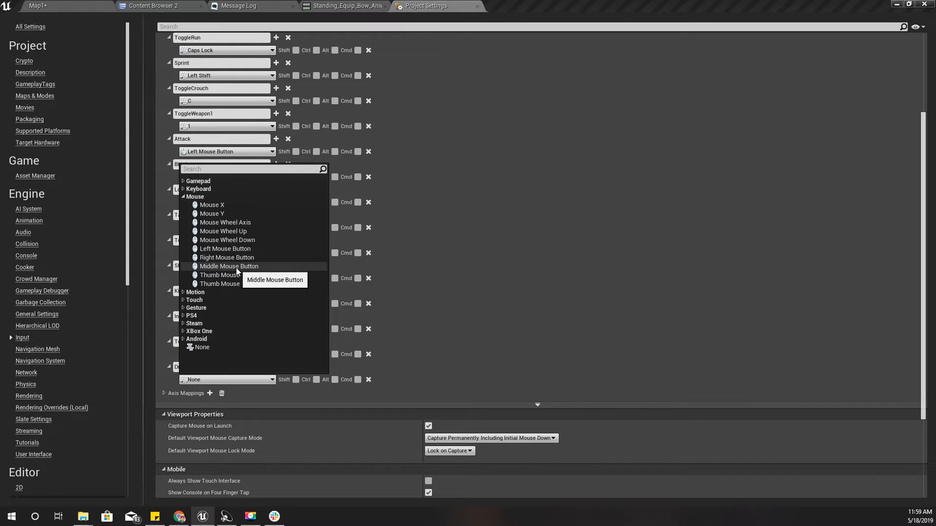
click(230, 266)
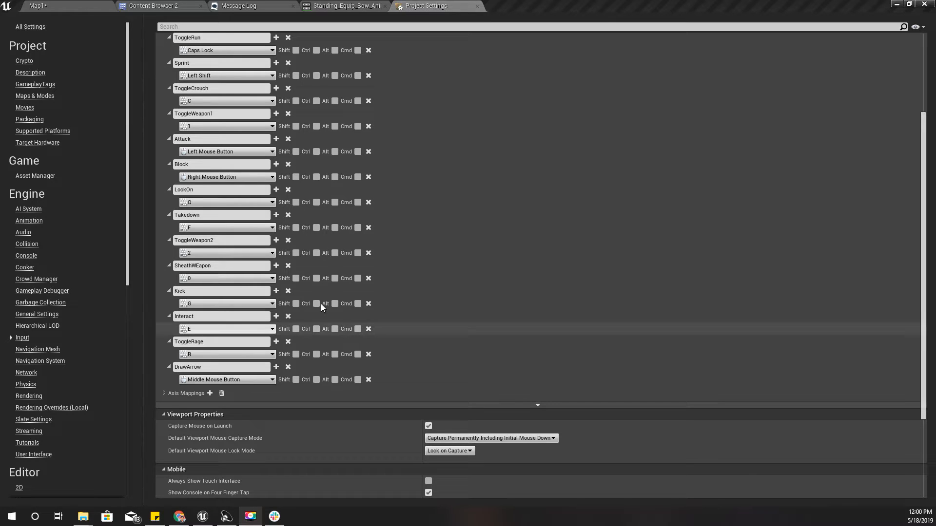
click(41, 4)
right_drag(454, 225, 439, 216)
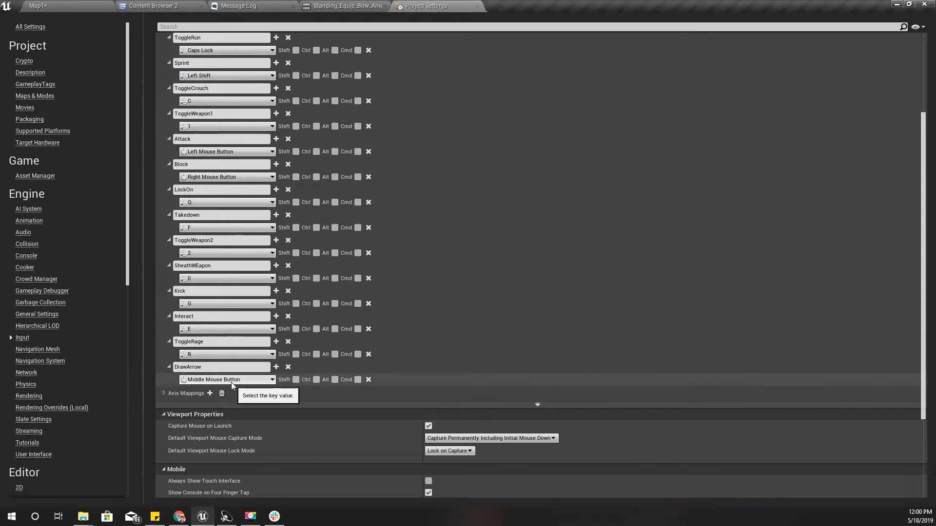
Set the DrawArrow action mapping's key to Left Alt in Project Settings
click(231, 382)
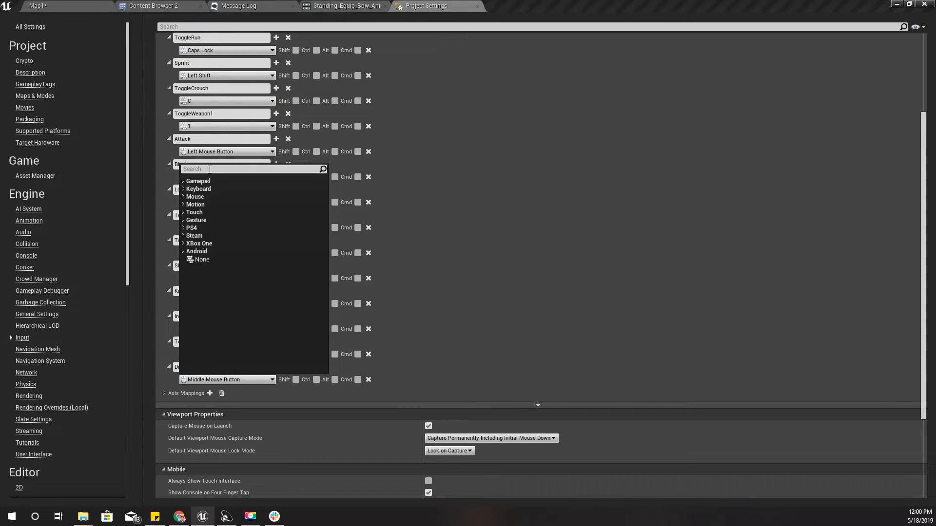
text(alt)
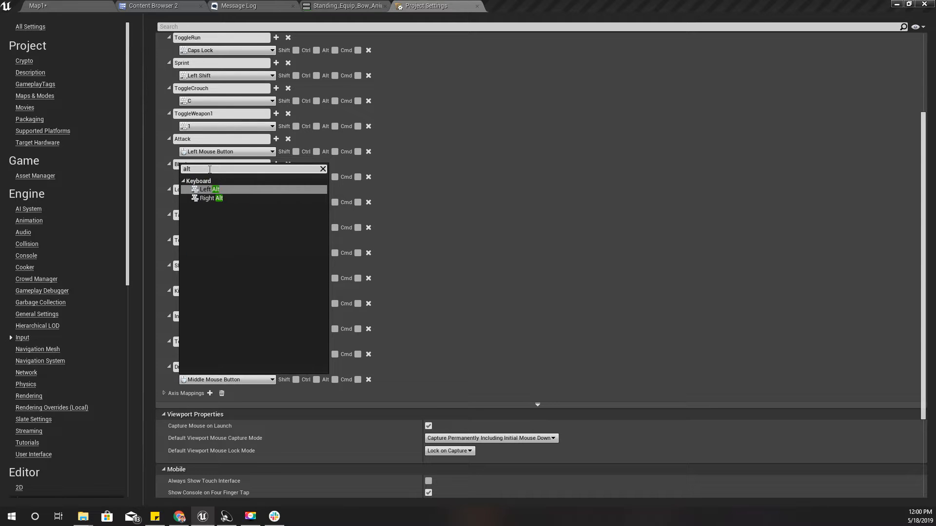
click(221, 190)
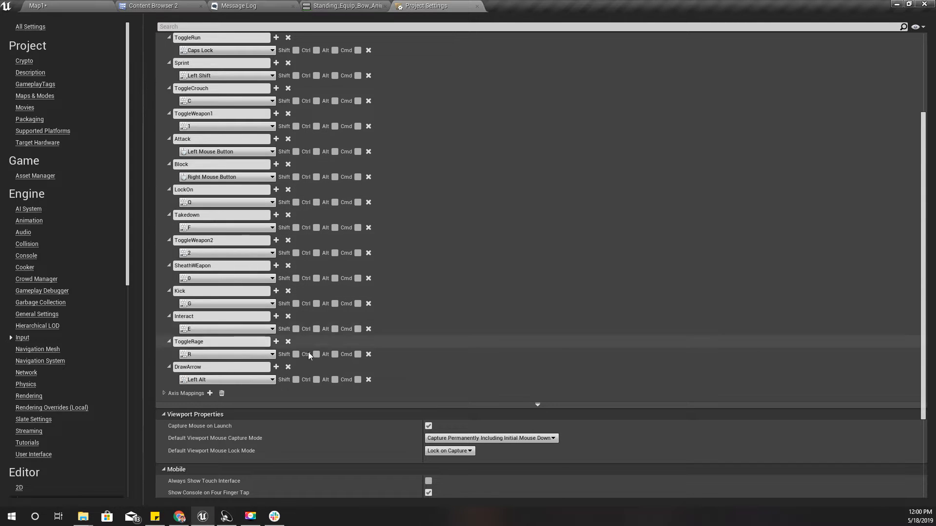
Set the LockOn action mapping's key to Middle Mouse Button and save all modified assets
scroll(242, 352, up, 2)
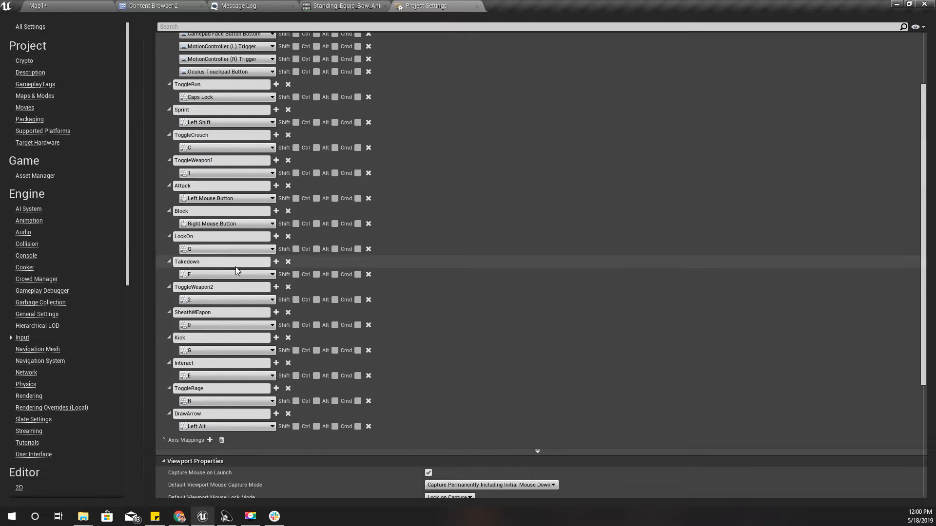
click(231, 249)
click(195, 296)
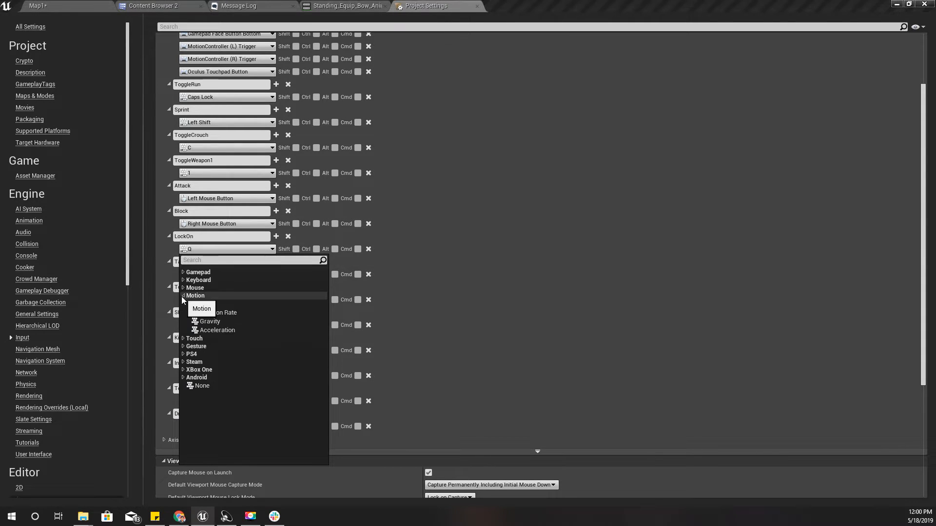
click(195, 288)
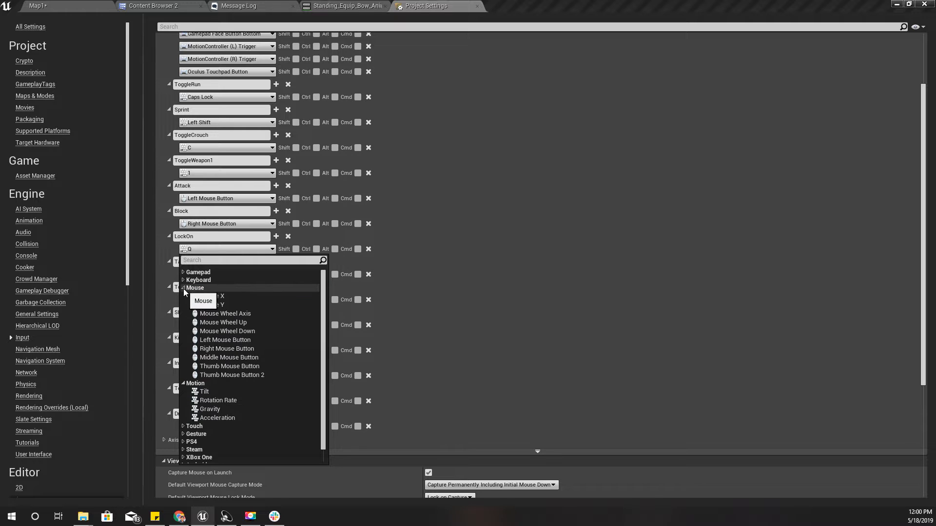
click(241, 358)
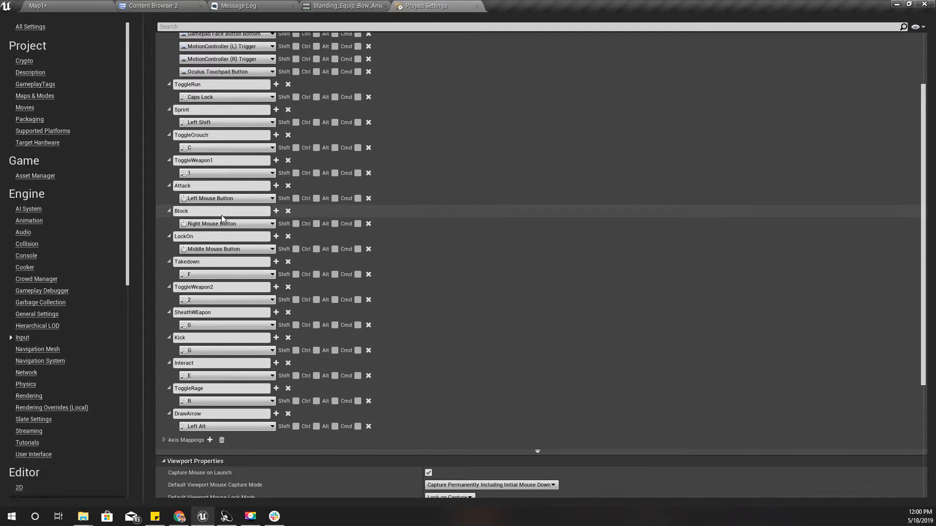
key(ctrl+shift+s)
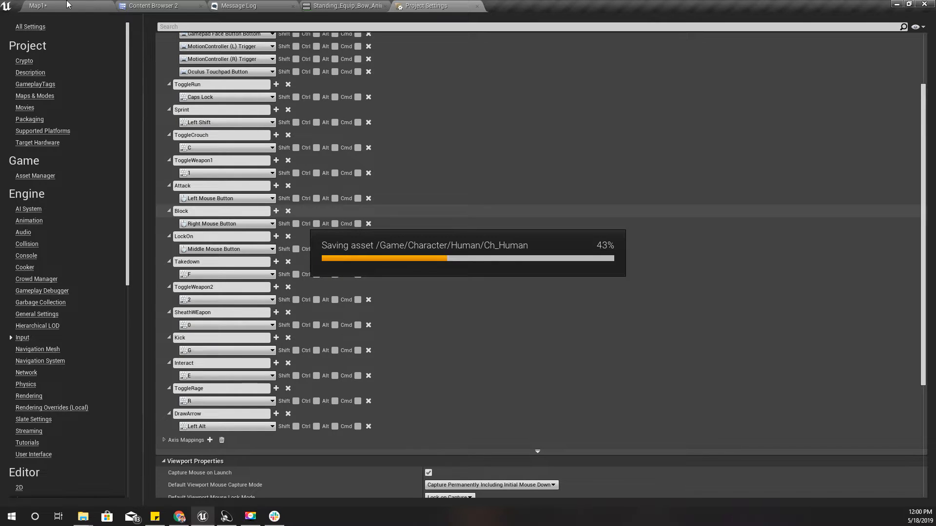
click(66, 4)
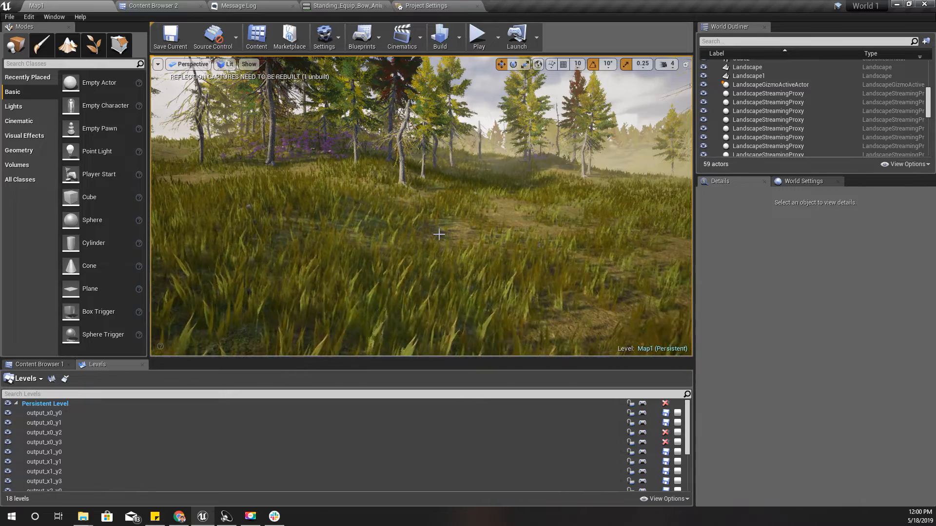
key(w)
right_drag(439, 235, 542, 220)
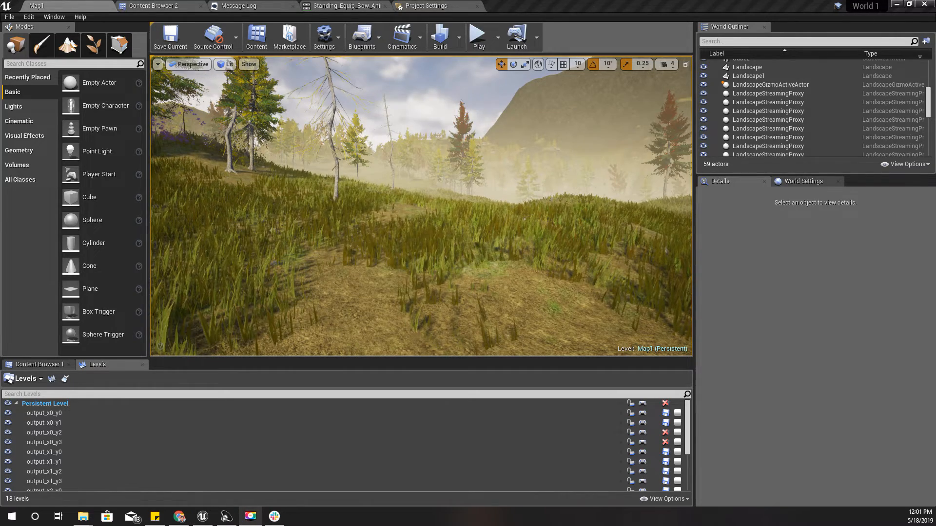
right_drag(353, 245, 345, 244)
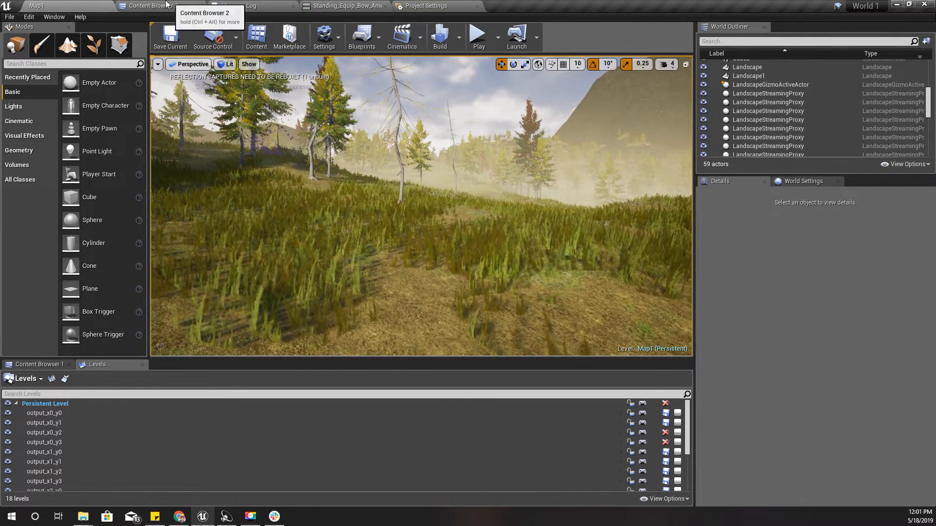
Open the Ch_Human blueprint from the Character/Human folder and close its Toggle Weapon M graph
click(174, 8)
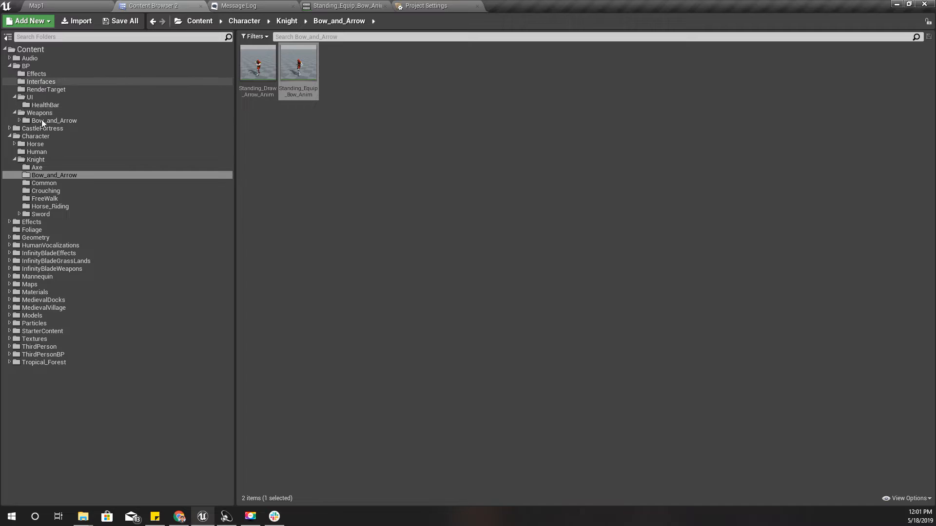
click(43, 152)
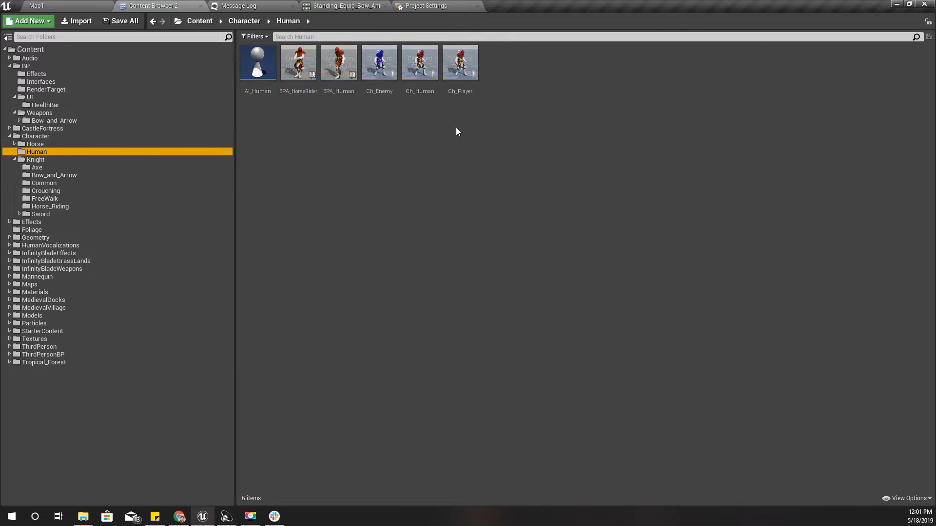
double_click(419, 62)
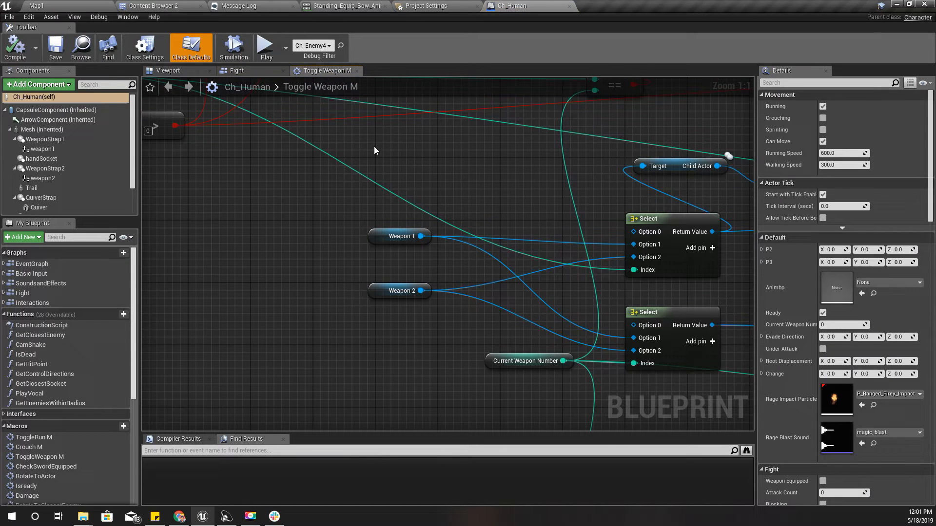
click(357, 71)
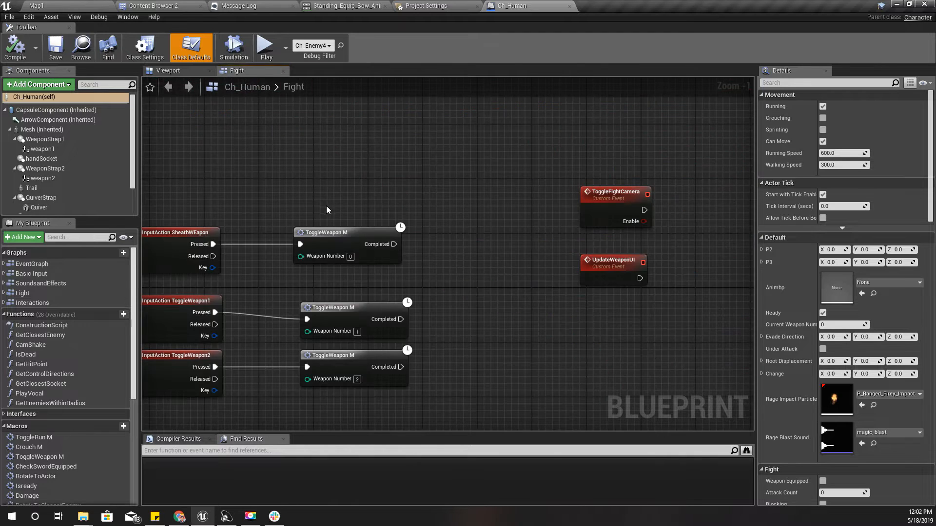
Add an InputAction DrawArrow event node to the Fight graph, in the empty area beside the Block node
scroll(328, 210, down, 3)
right_drag(265, 289, 325, 133)
right_drag(313, 303, 343, 184)
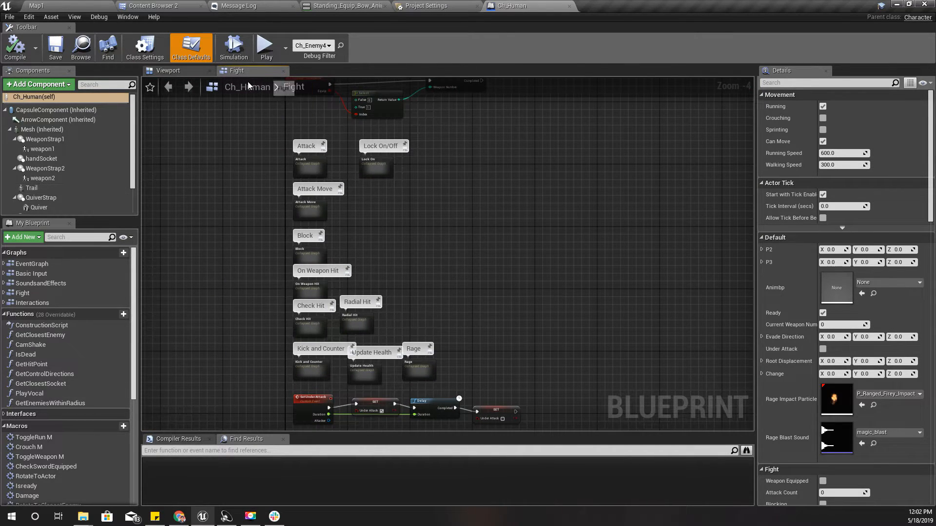
right_drag(393, 266, 380, 363)
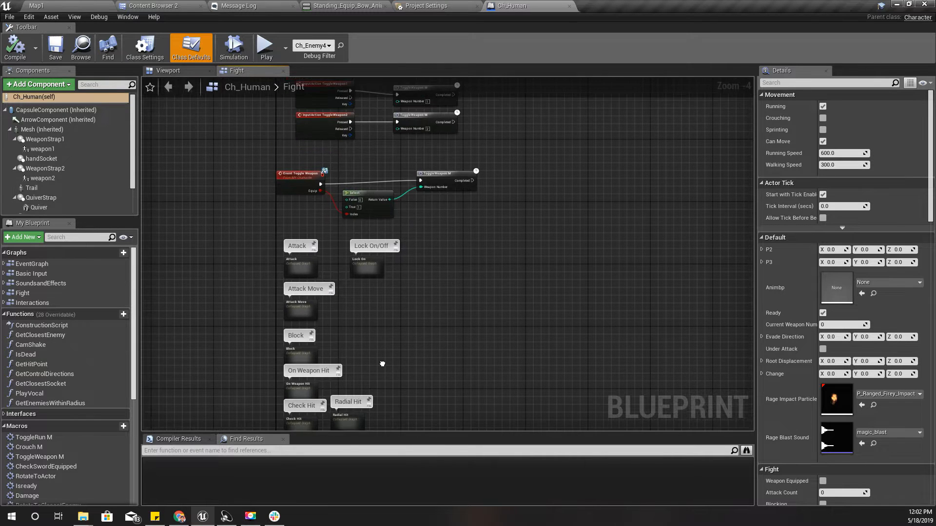
scroll(366, 320, up, 1)
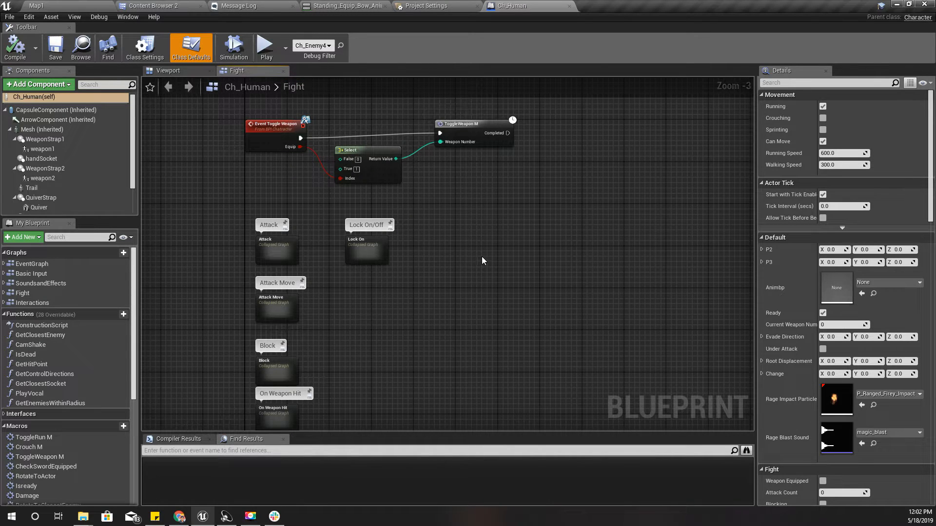
right_drag(482, 257, 417, 172)
scroll(271, 320, up, 3)
right_drag(292, 264, 340, 277)
right_click(341, 278)
text(d)
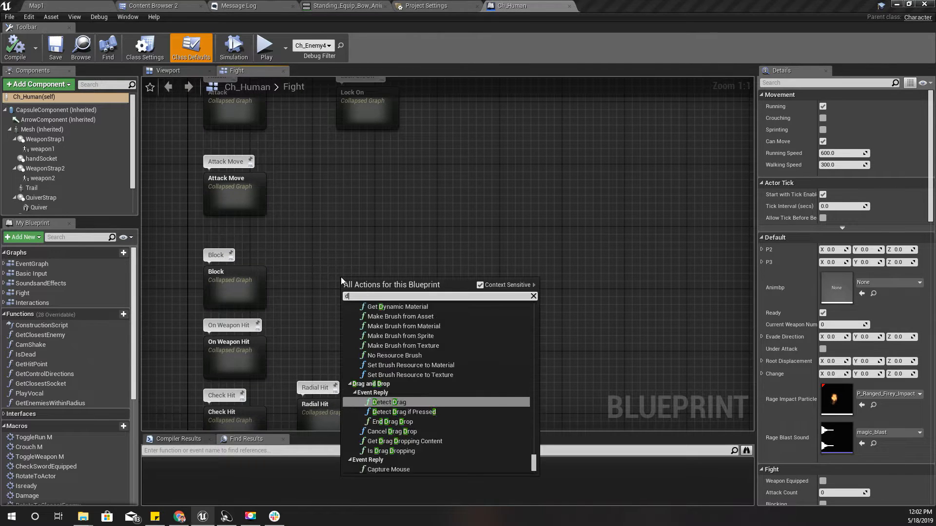
text(rawarrow)
key(Return)
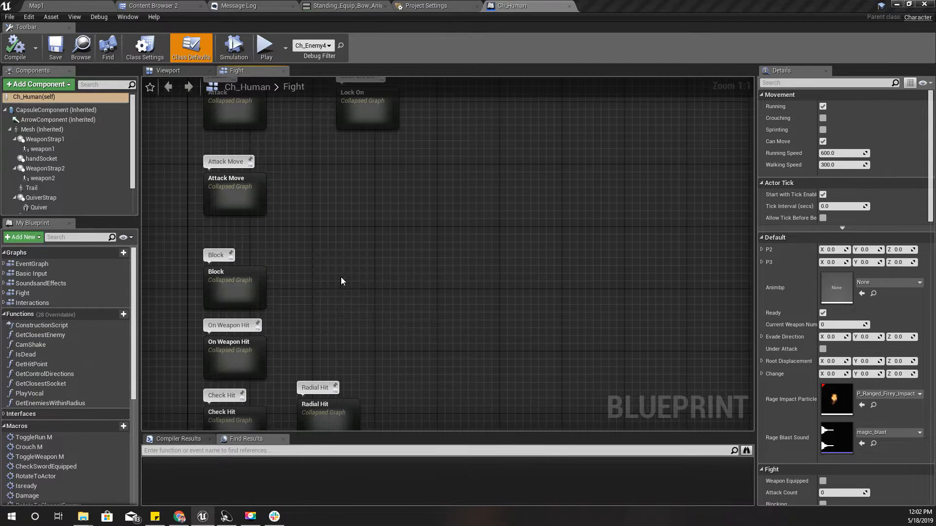
Collapse the InputAction DrawArrow node into a collapsed graph named "Bow and Arrow"
drag(318, 247, 498, 379)
right_click(401, 283)
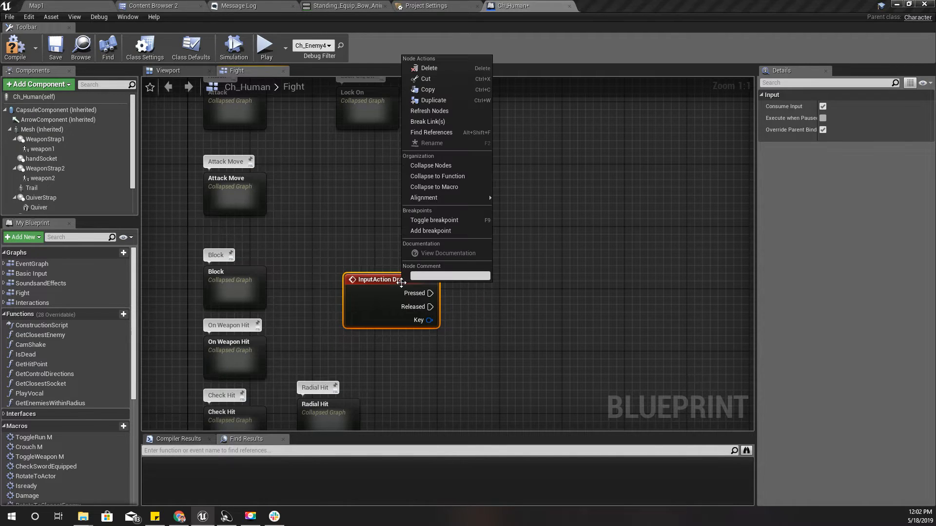
click(438, 165)
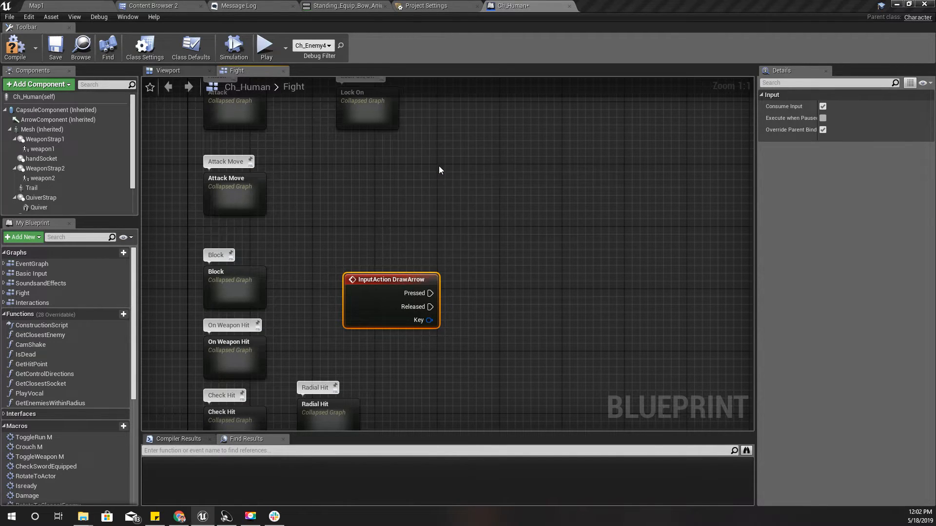
text(B)
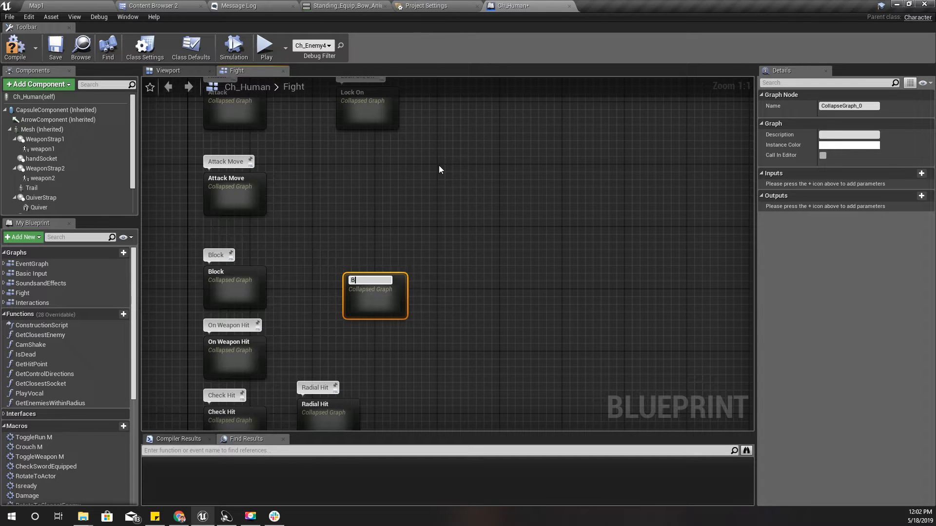
text(ow and Arrow)
key(Return)
Align the Bow and Arrow node with the Block node and give it a comment bubble reading "Bow and Arrow"
drag(389, 291, 391, 278)
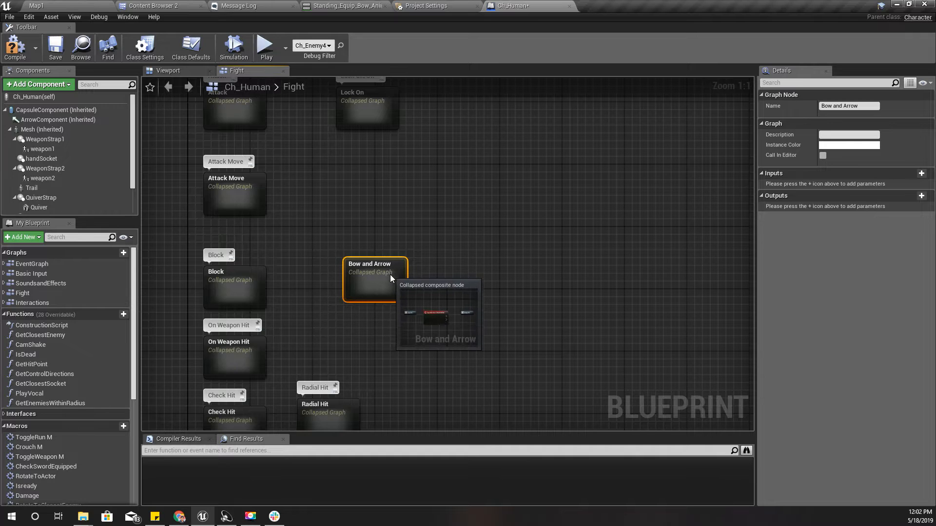
click(390, 274)
key(ctrl+c)
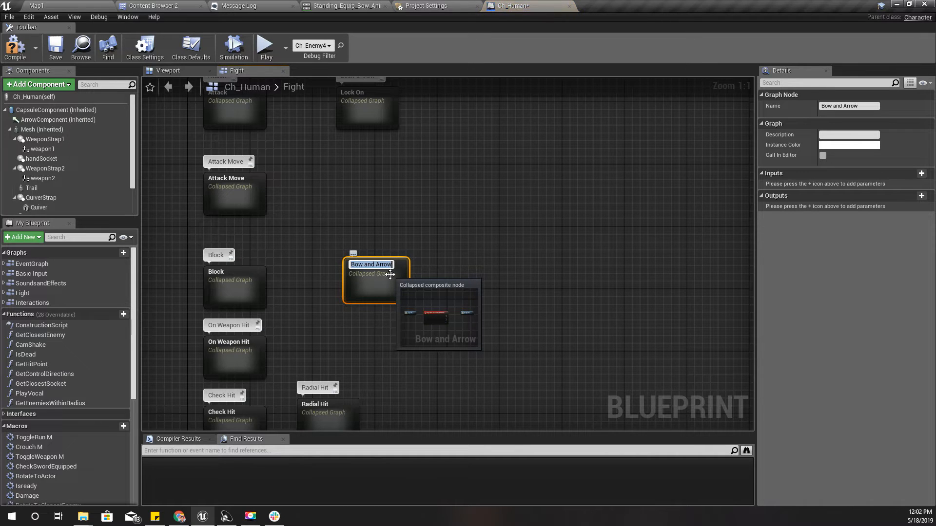
click(354, 254)
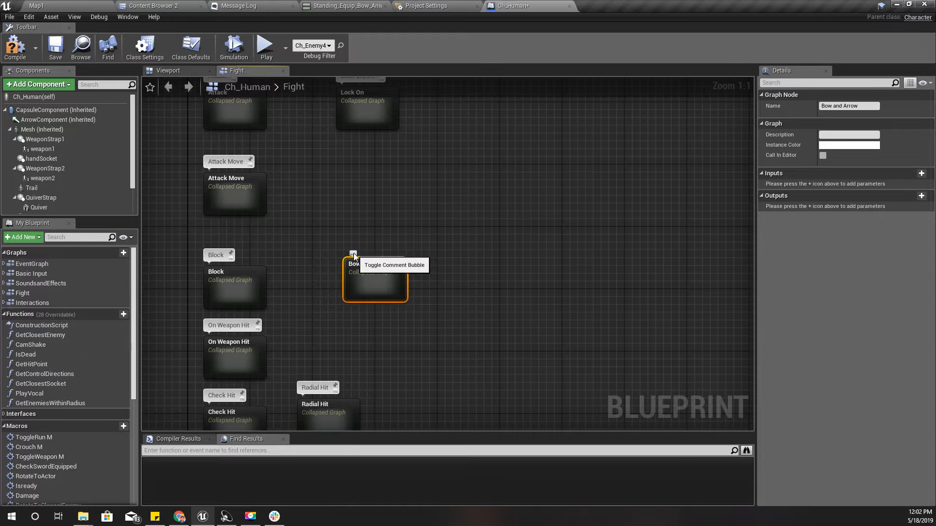
click(355, 254)
key(ctrl+v)
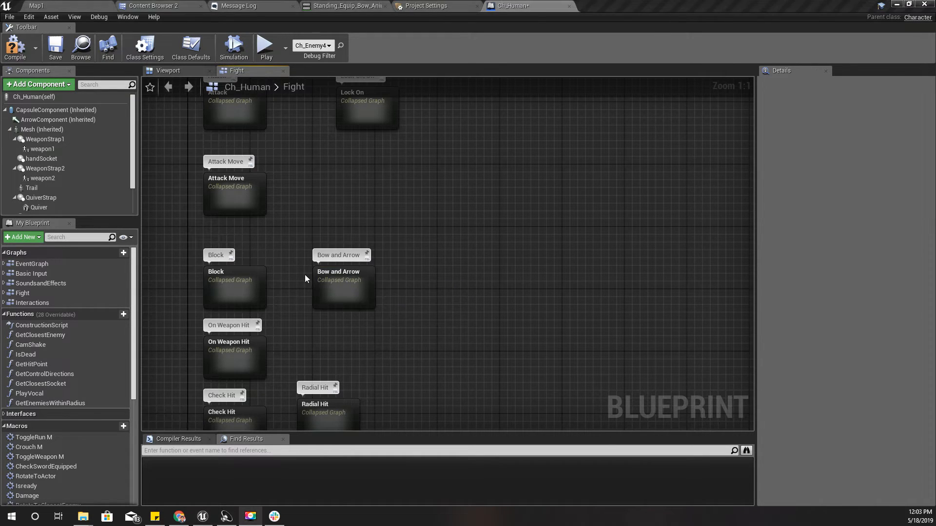
Open the Bow and Arrow graph and move the InputAction DrawArrow node into the empty area below the Inputs node
double_click(342, 288)
right_drag(464, 375, 406, 164)
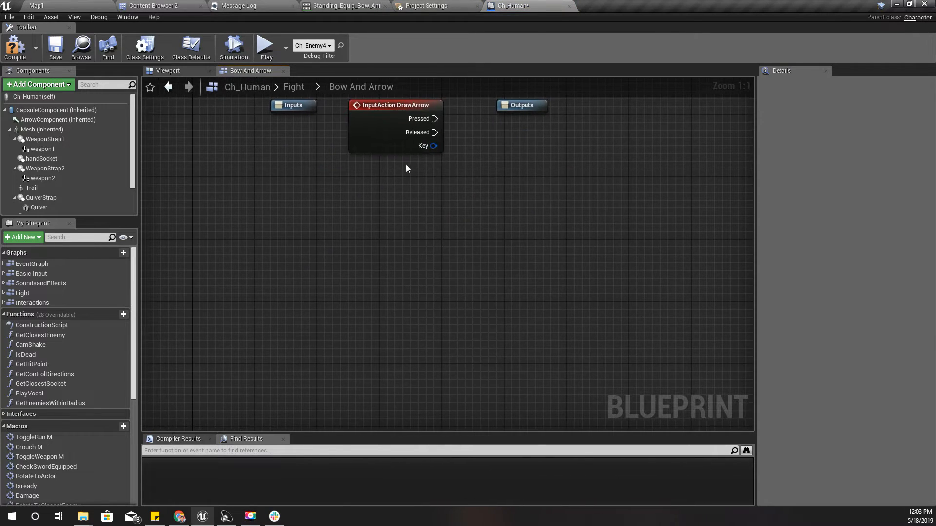
drag(370, 117, 280, 237)
click(340, 281)
click(364, 215)
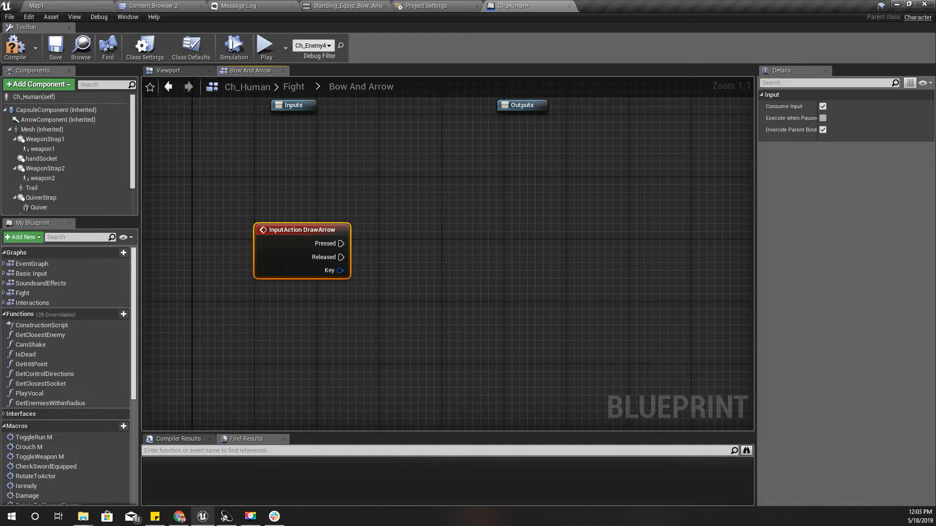
right_drag(423, 278, 382, 249)
drag(300, 215, 486, 218)
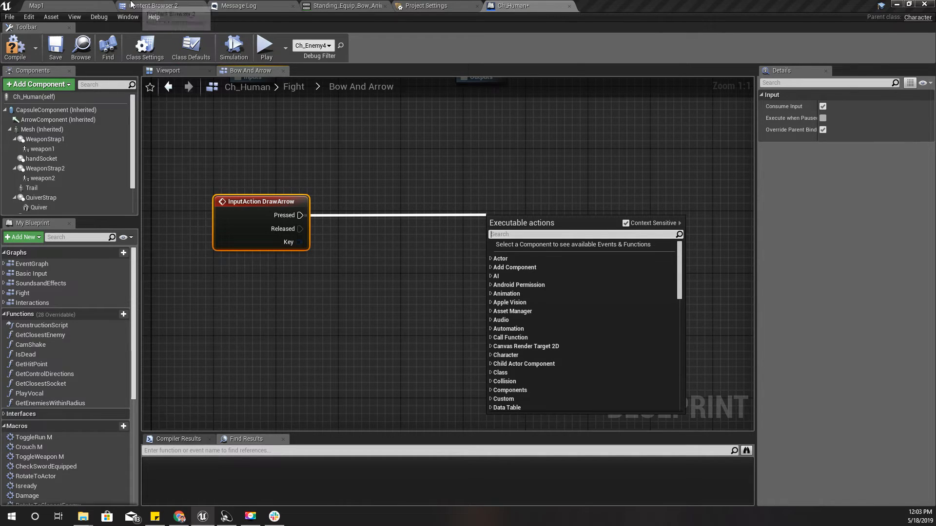
Create an AnimMontage from Standing_Draw_Arrow_Anim in the Knight/Bow_and_Arrow folder, keeping the default name
click(162, 8)
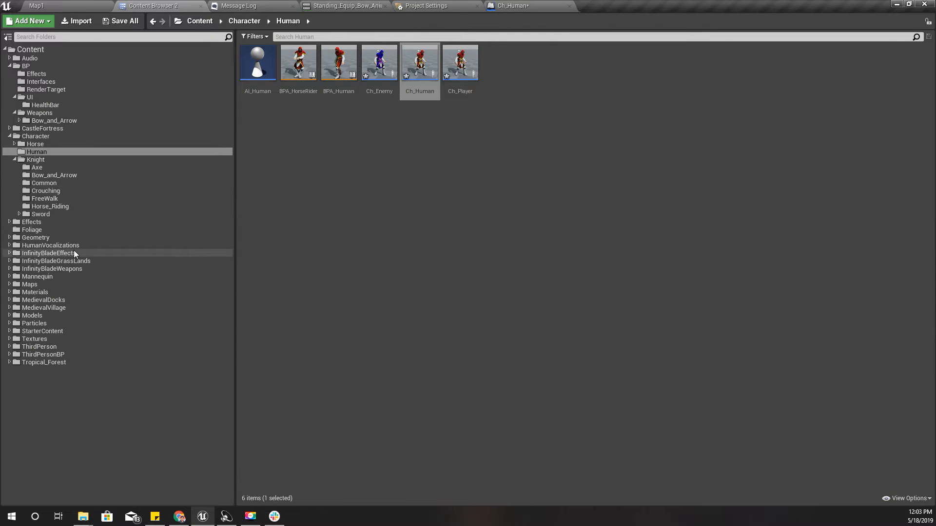
click(50, 175)
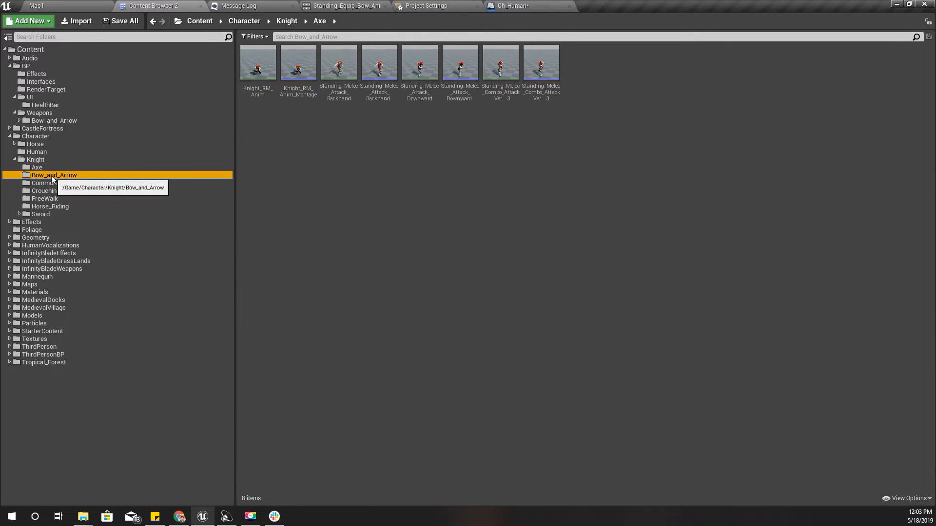
click(258, 63)
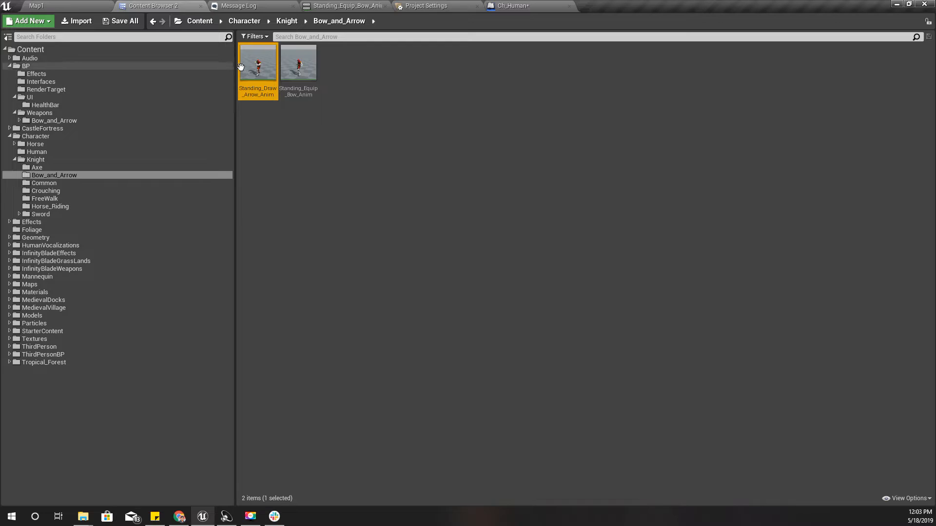
right_click(268, 63)
mouse_move(314, 76)
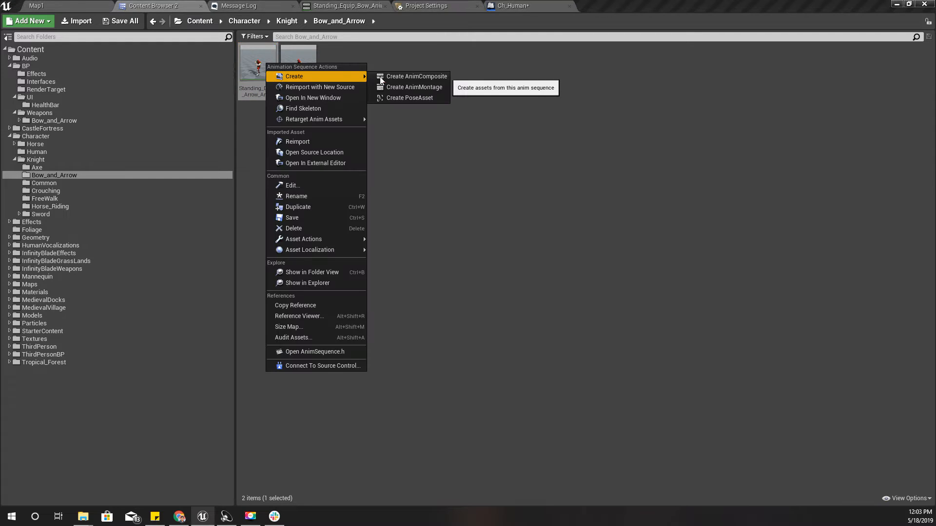
click(414, 87)
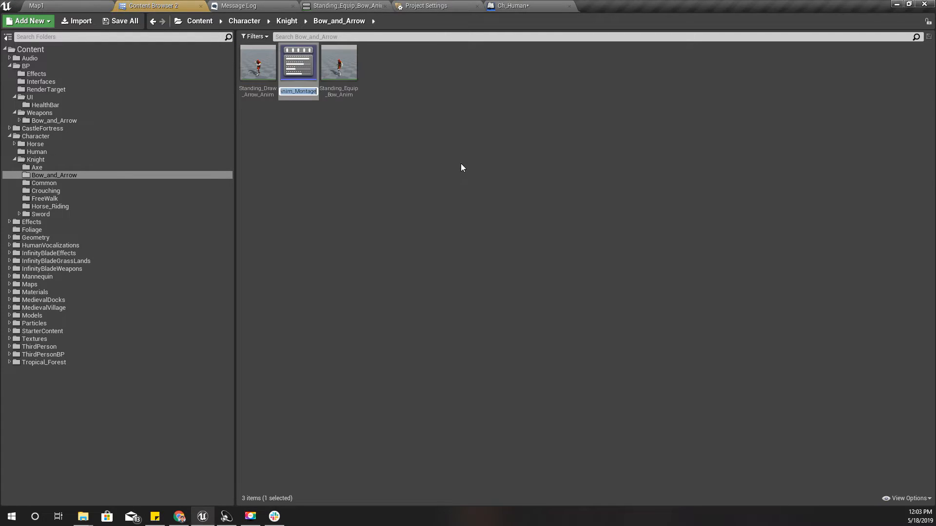
key(Return)
Open the new draw-arrow montage and scrub through its animation from the first frame to about frame 29
double_click(307, 58)
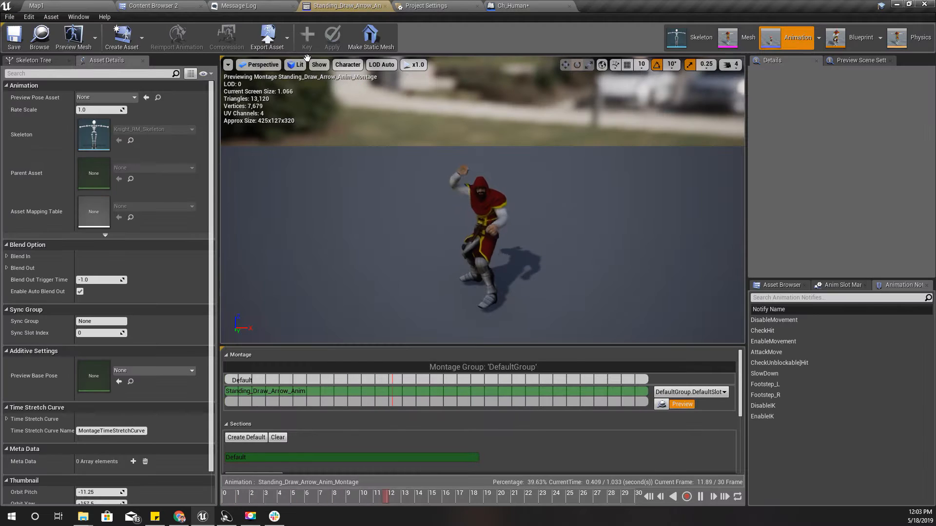
drag(360, 494, 200, 496)
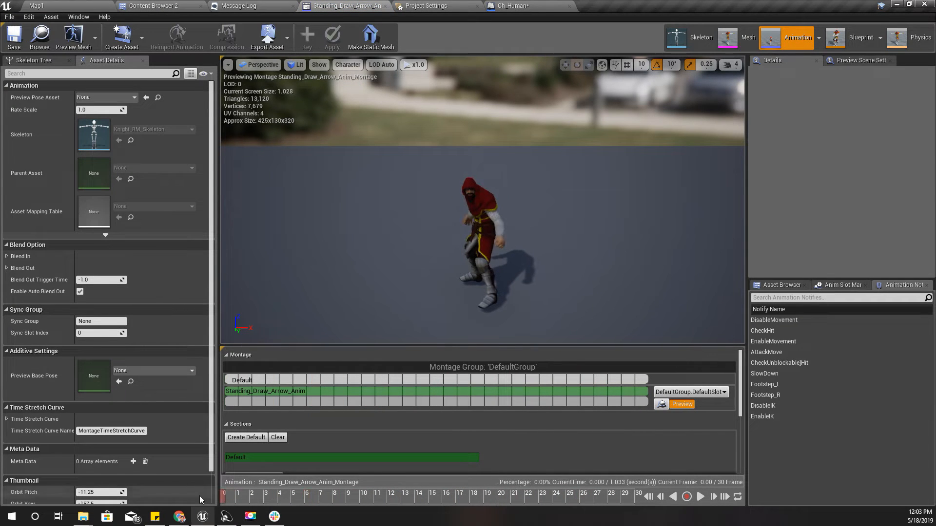
mouse_move(312, 495)
mouse_down()
mouse_move(637, 512)
mouse_move(613, 505)
mouse_up()
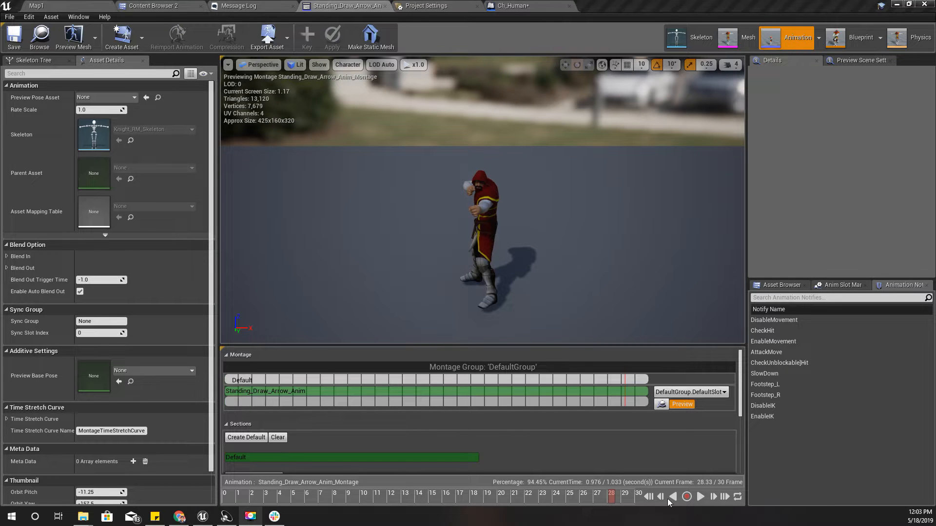
drag(614, 497, 630, 495)
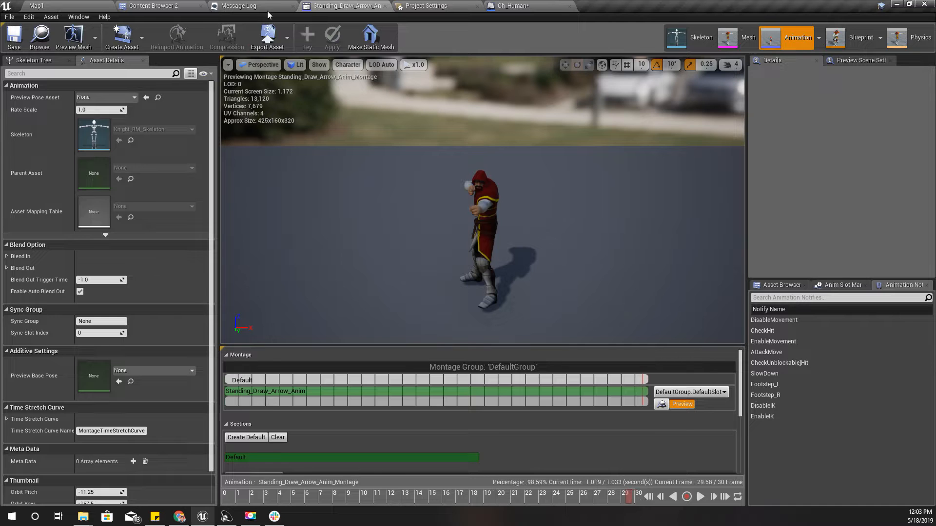
Try appending a second Standing_Draw_Arrow_Anim segment after the first one in the montage and delete it again
click(151, 5)
drag(258, 62, 633, 400)
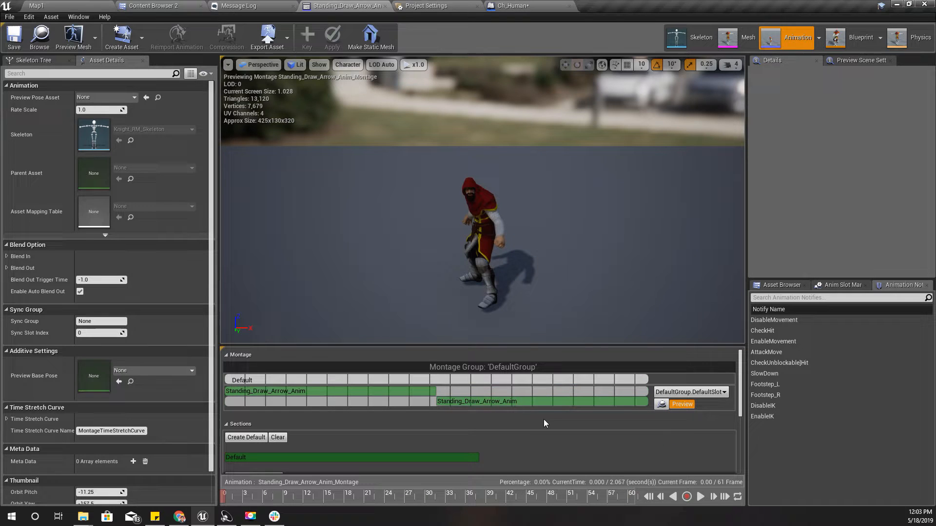
click(490, 403)
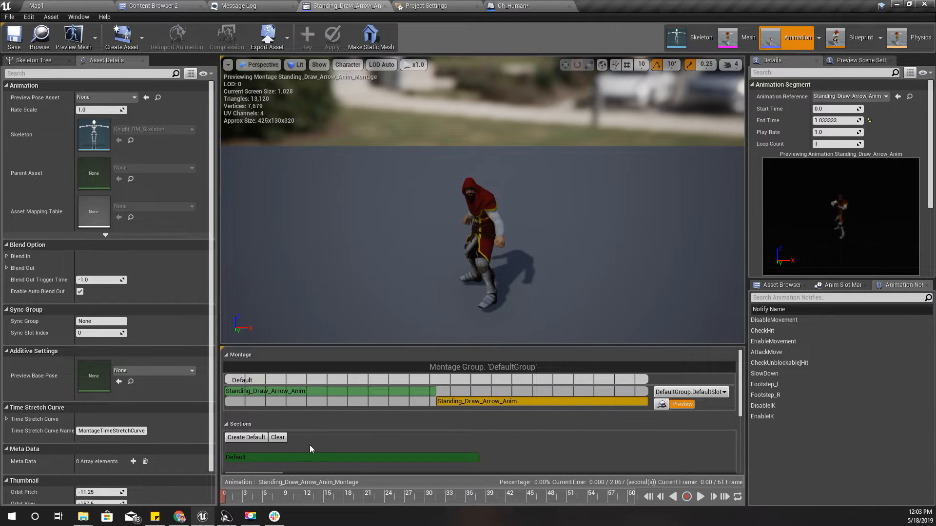
scroll(282, 455, down, 2)
scroll(293, 456, up, 2)
key(Delete)
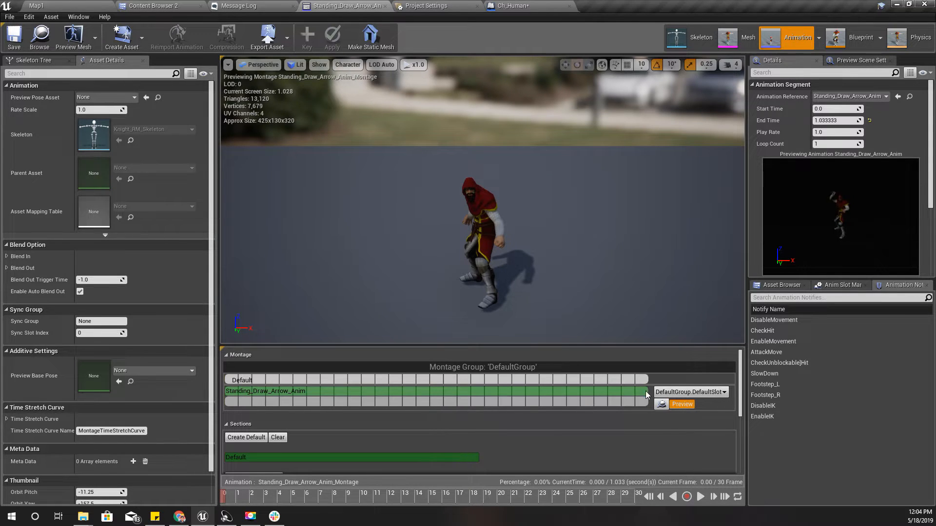
Add a new montage section named "Loop" near the end of the draw-arrow animation
drag(570, 504, 631, 503)
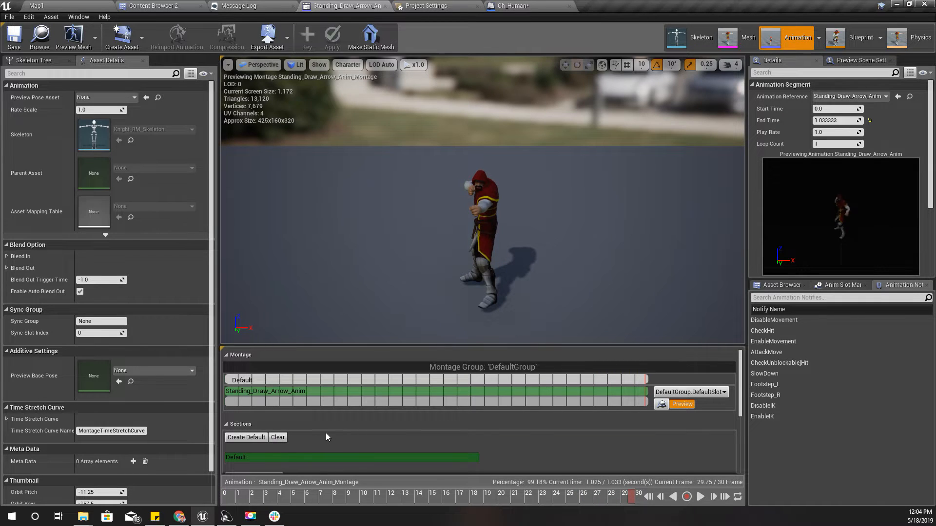
click(246, 437)
scroll(306, 426, down, 2)
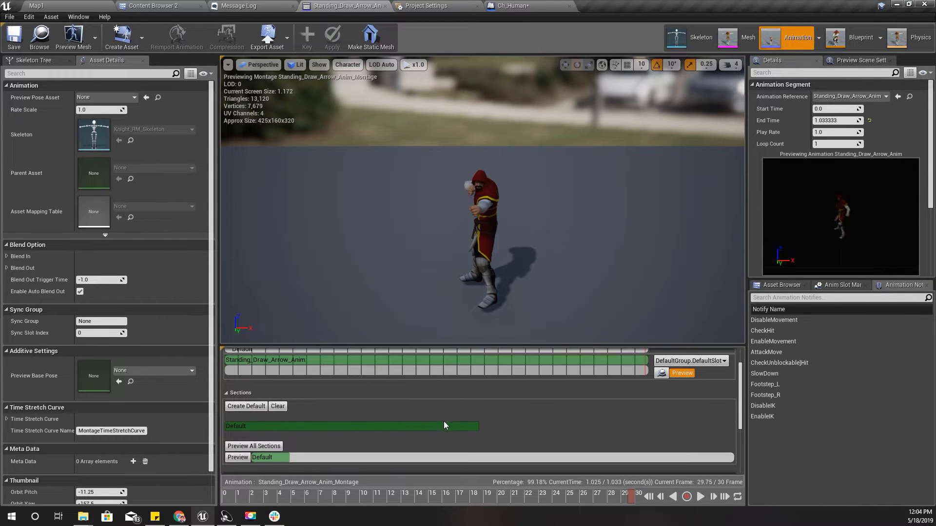
scroll(457, 416, down, 4)
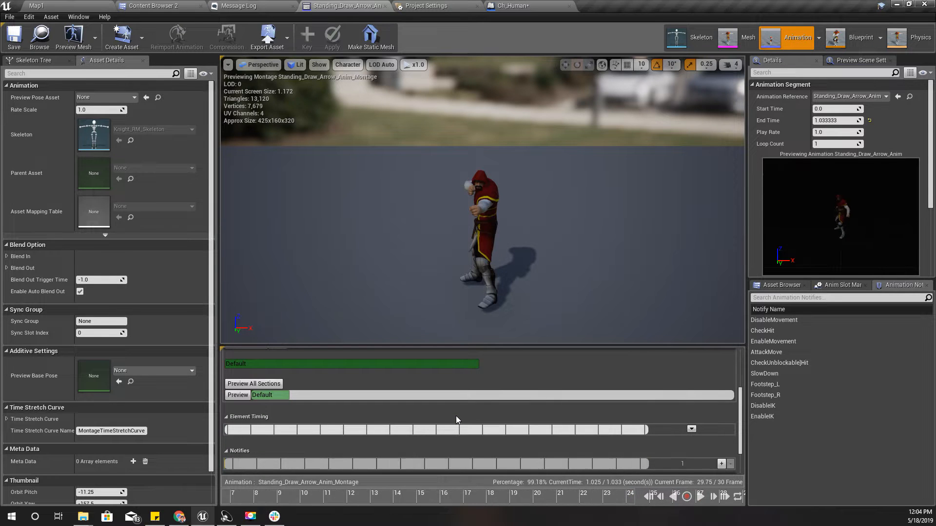
scroll(525, 409, up, 4)
right_click(634, 360)
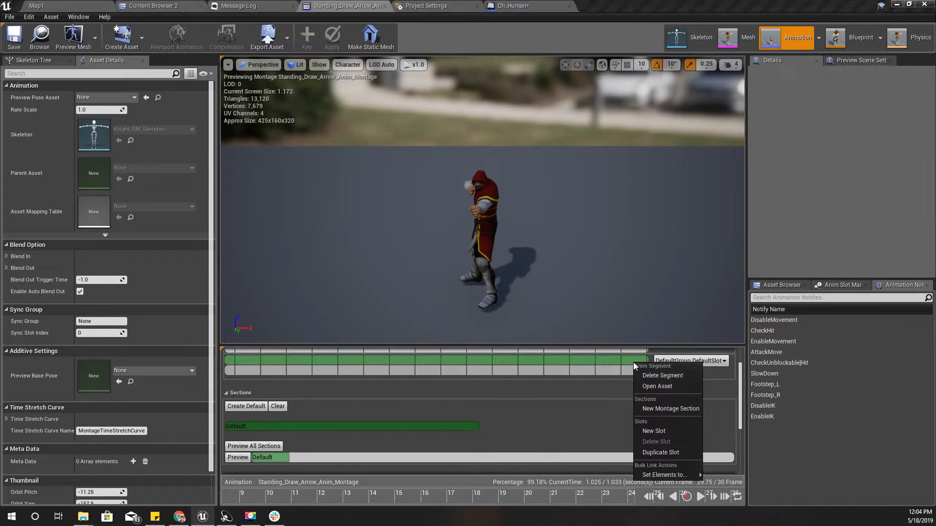
click(663, 408)
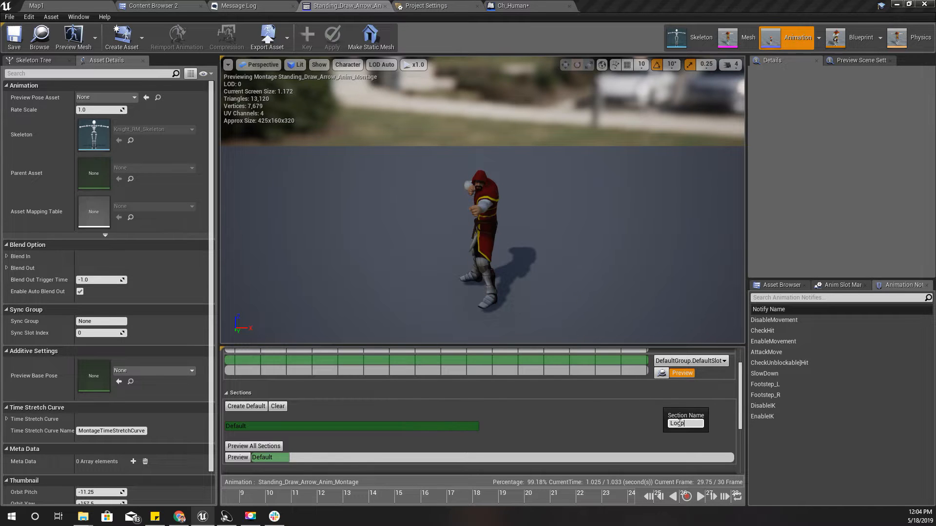
key(Return)
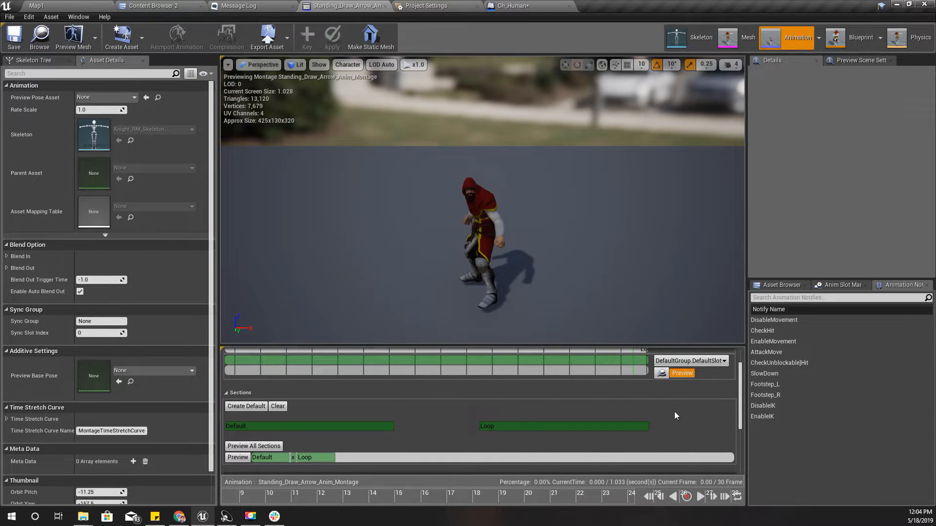
Make the Loop section repeat itself and play the montage from about frame 9 to preview it
scroll(674, 411, up, 1)
scroll(530, 436, down, 3)
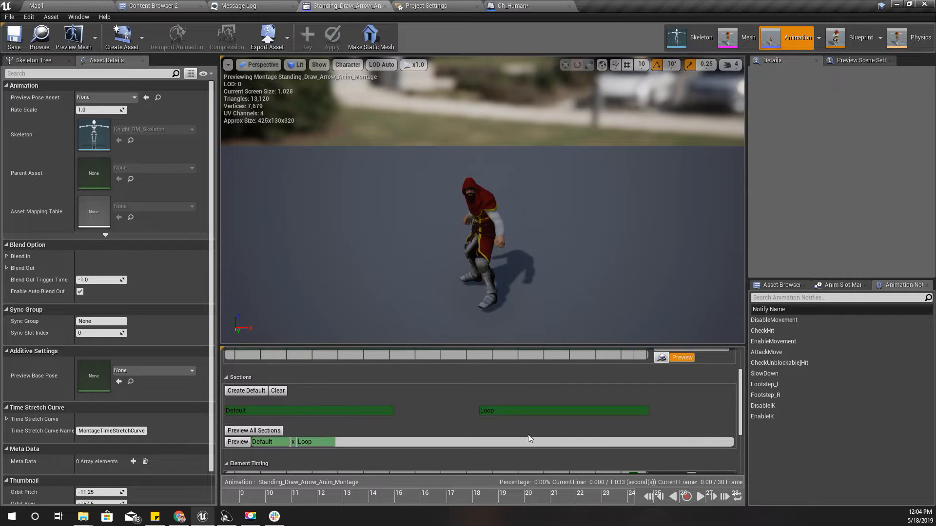
click(513, 381)
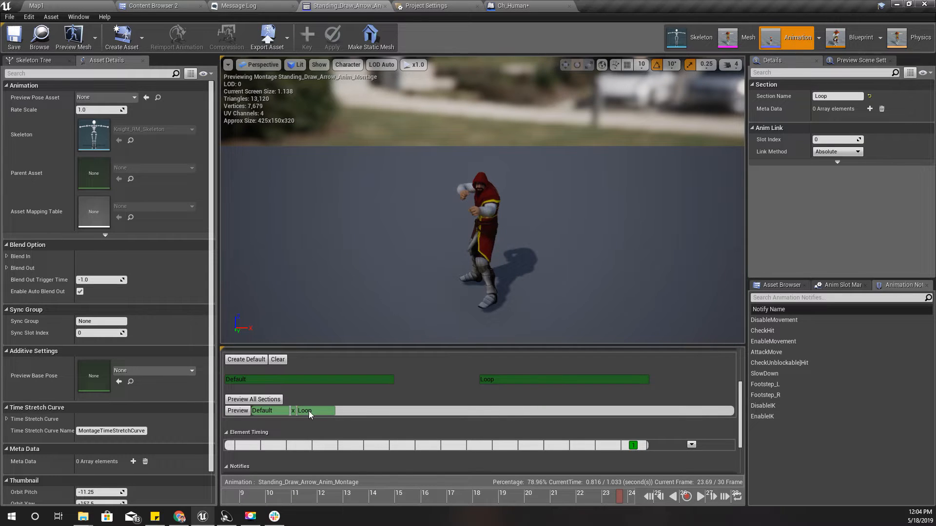
scroll(521, 412, up, 2)
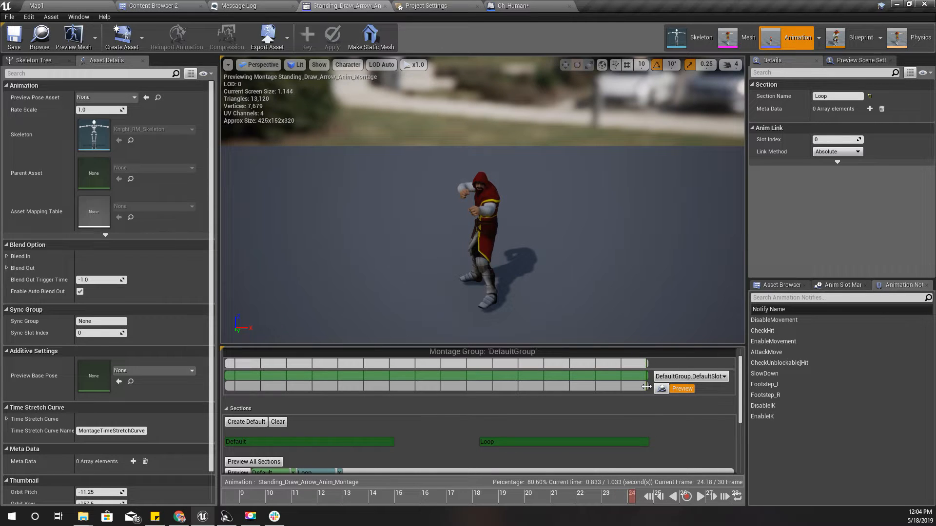
drag(394, 498, 230, 506)
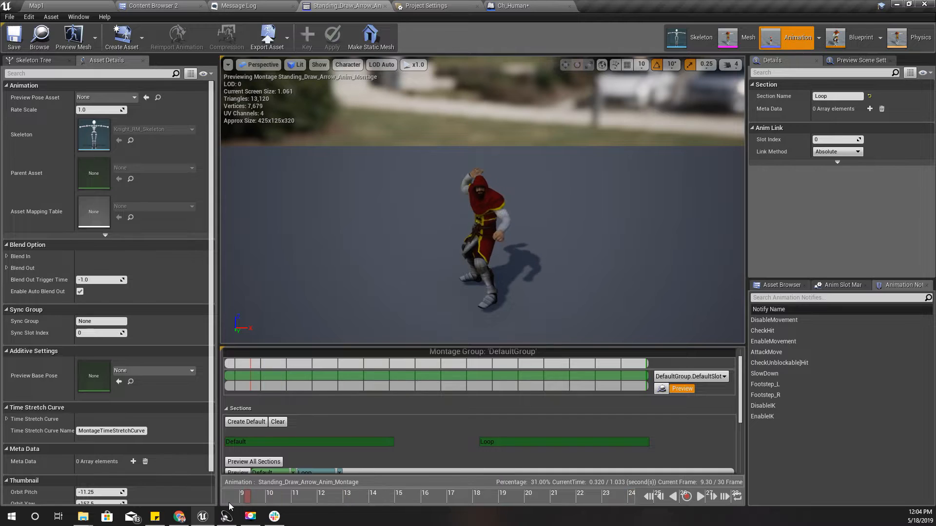
key(space)
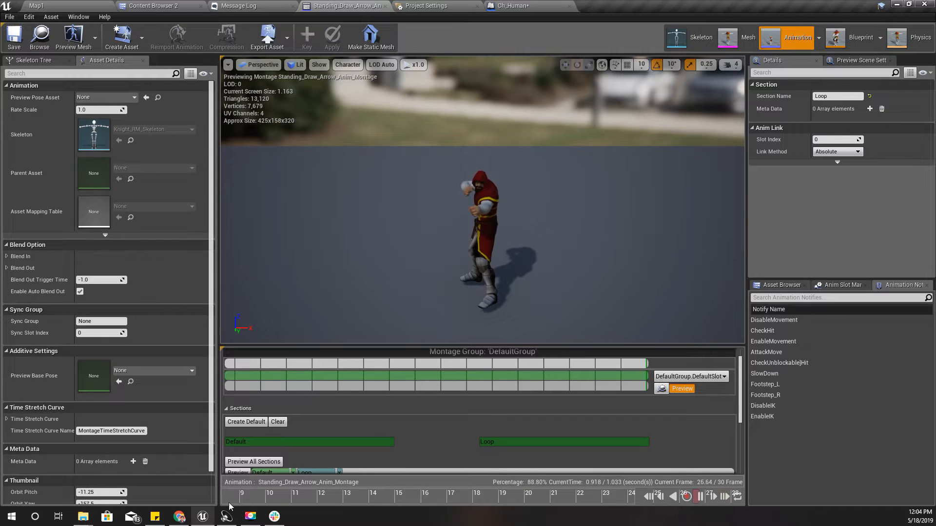
Shift the start of the Loop section slightly later, just past frame 24, and play the montage to check the loop
scroll(589, 387, up, 5)
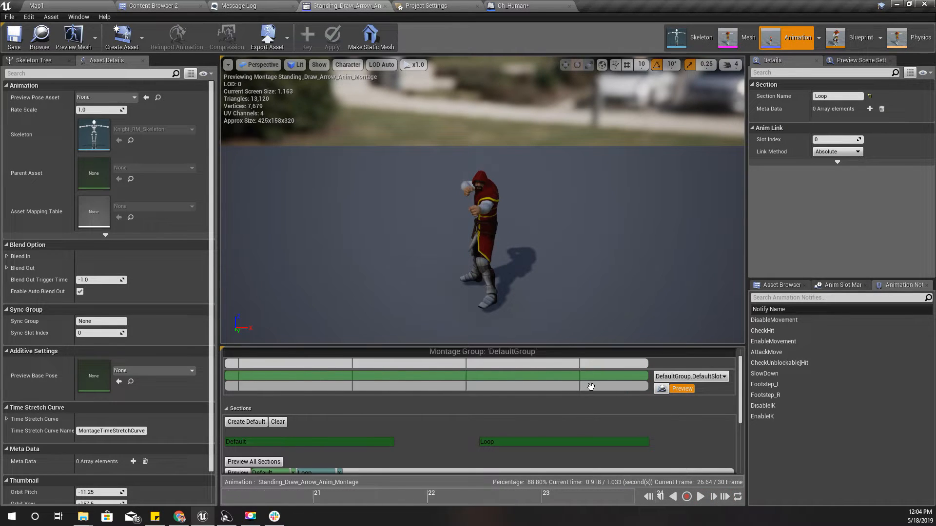
scroll(589, 387, down, 2)
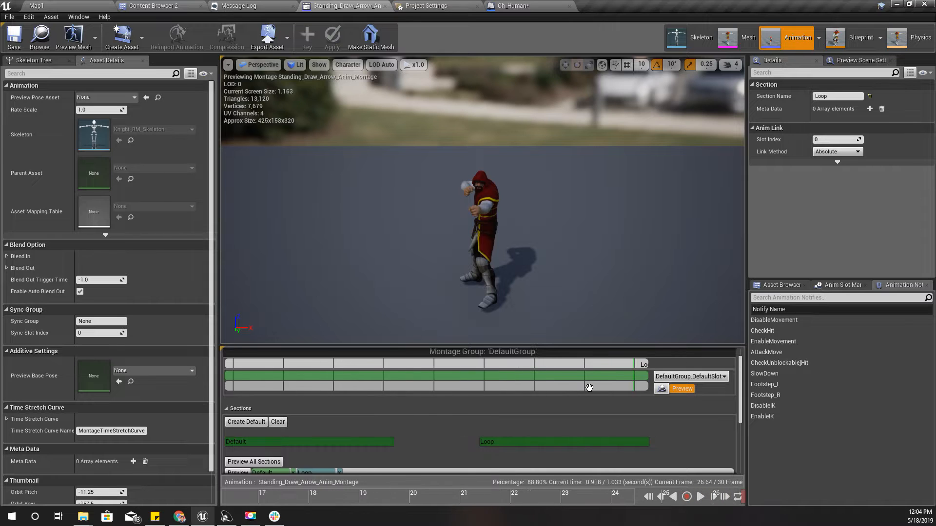
scroll(589, 387, up, 2)
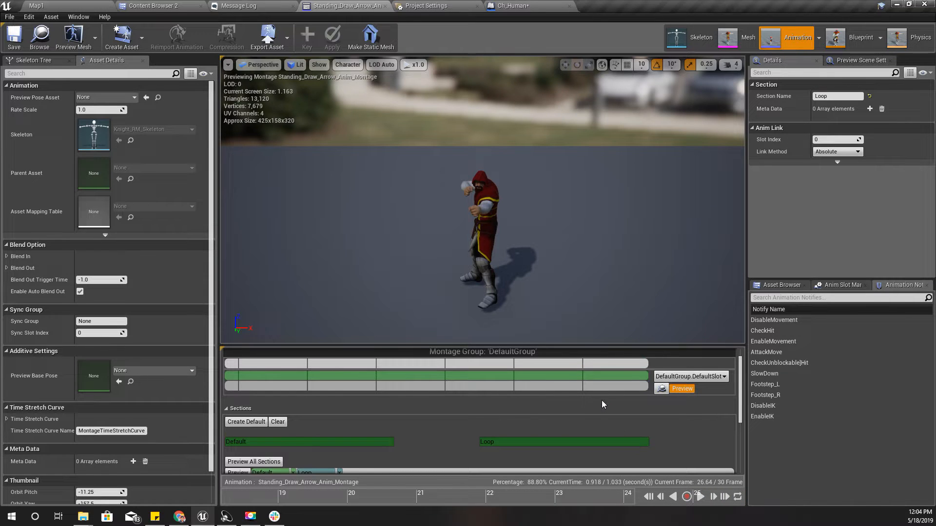
scroll(602, 399, down, 2)
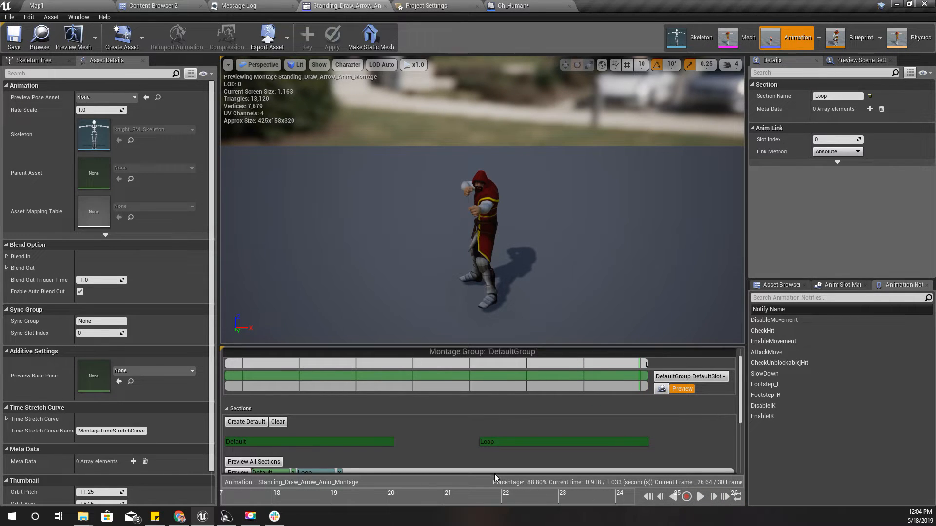
drag(399, 497, 684, 506)
click(641, 375)
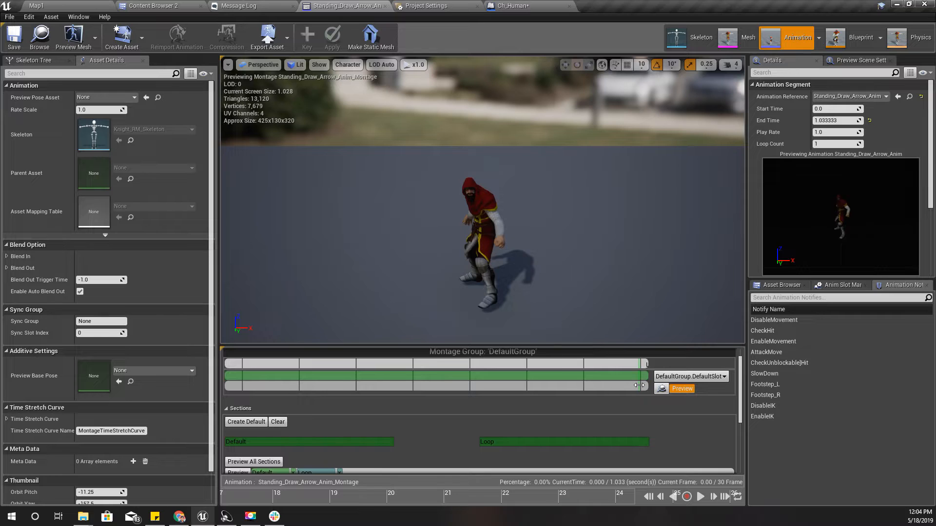
drag(639, 385, 645, 386)
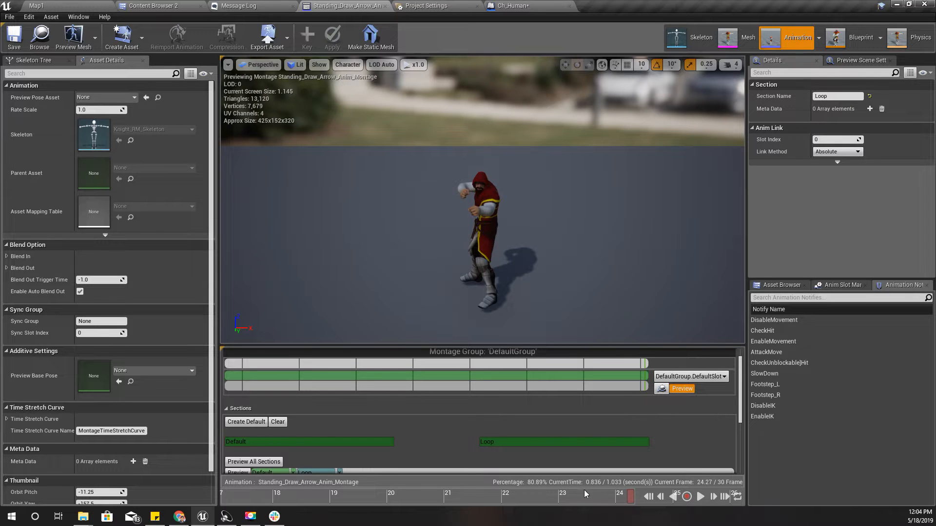
key(space)
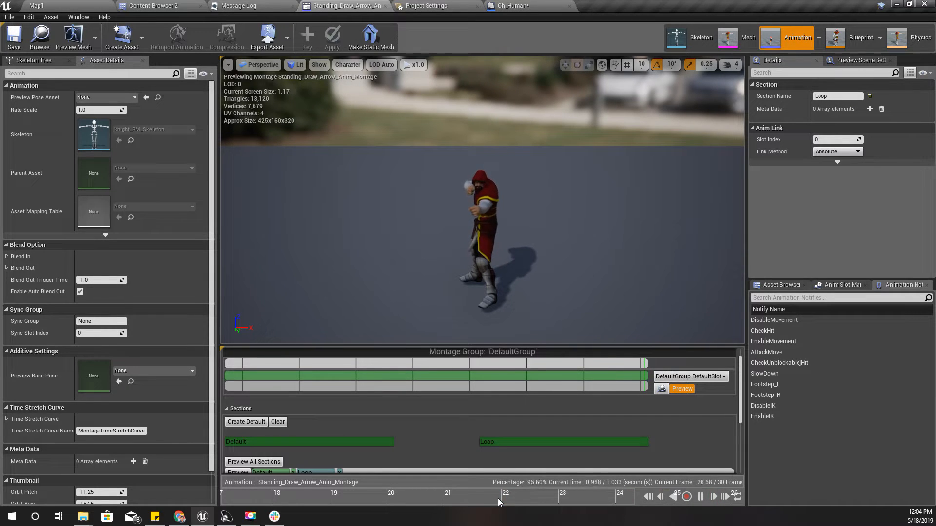
scroll(511, 424, down, 1)
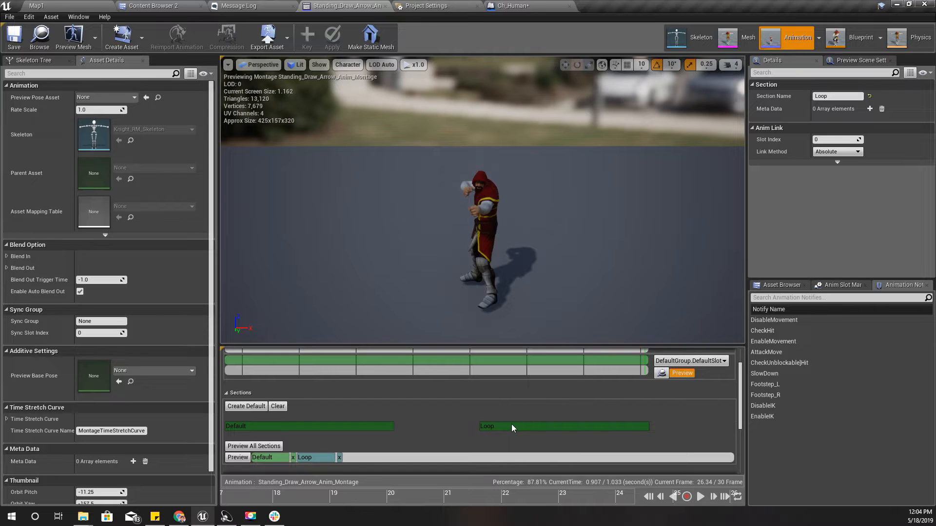
scroll(511, 426, up, 2)
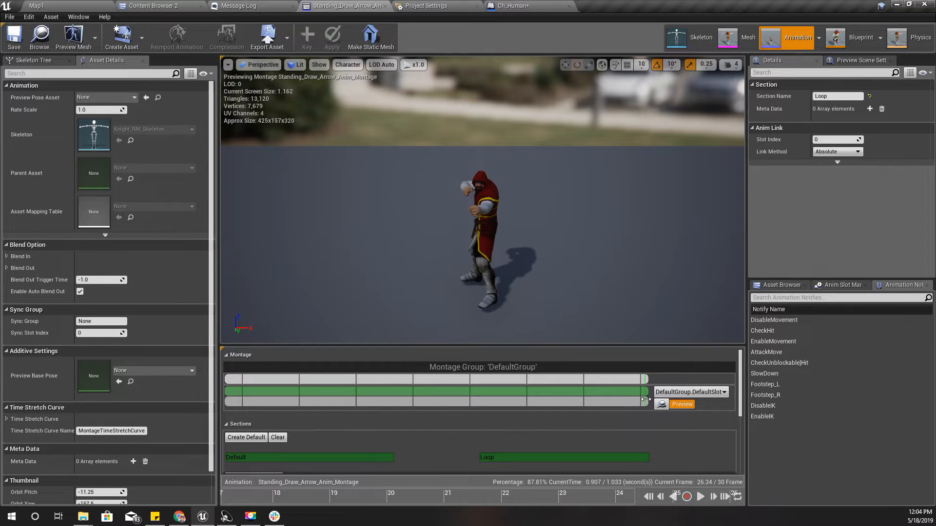
Move the start of the Loop section to the very end of the draw-arrow montage, at about frame 30
drag(645, 400, 646, 400)
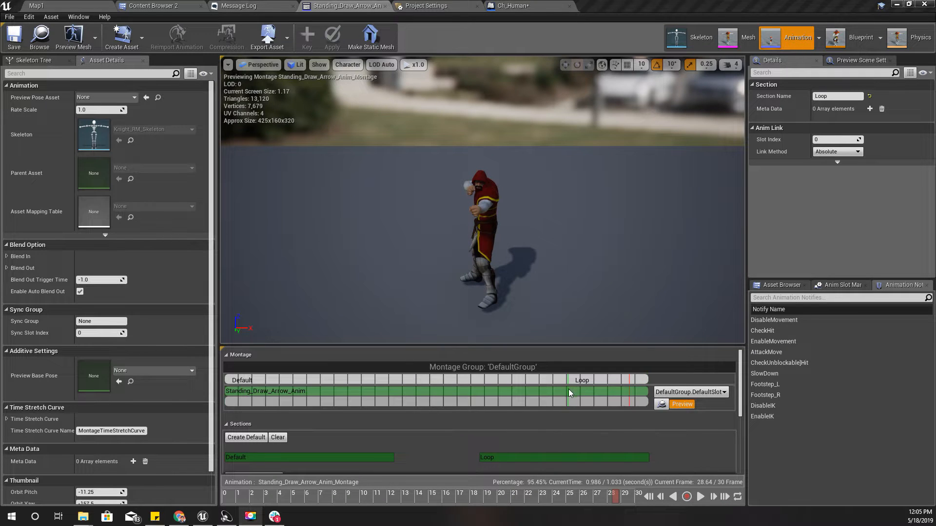
click(593, 395)
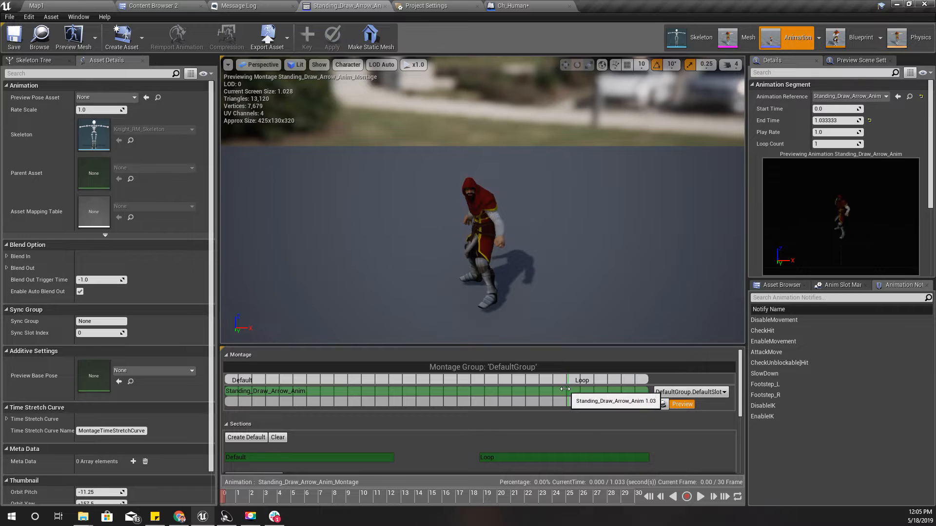
drag(567, 389, 640, 402)
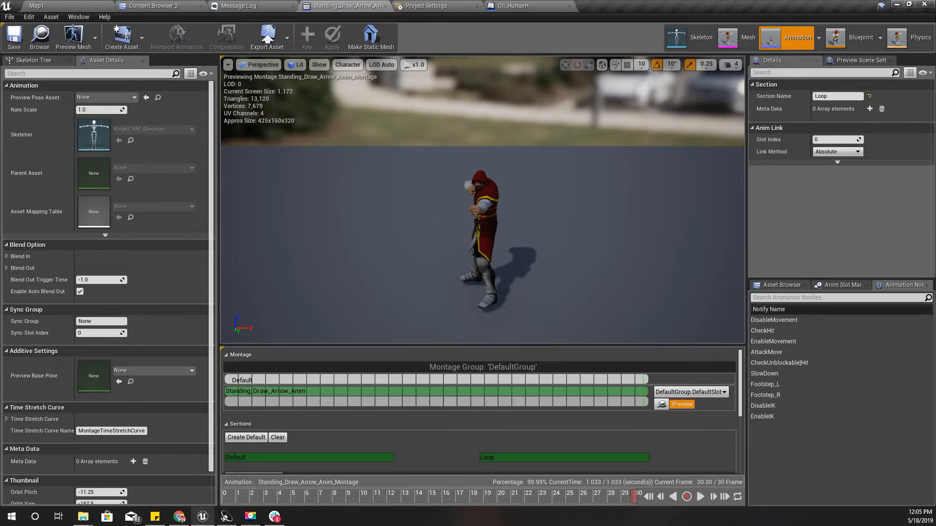
Create an animation montage from Standing_Equip_Bow_Anim with the default name and open it
click(168, 6)
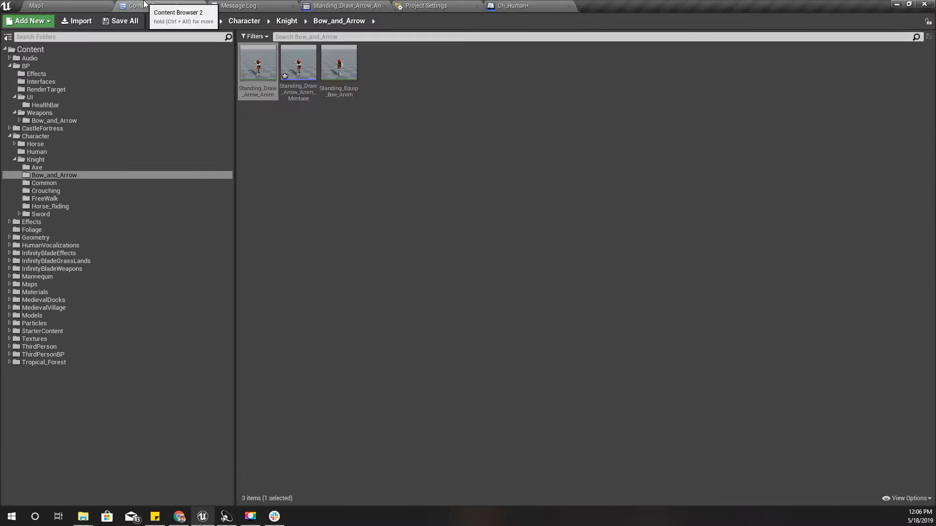
click(325, 5)
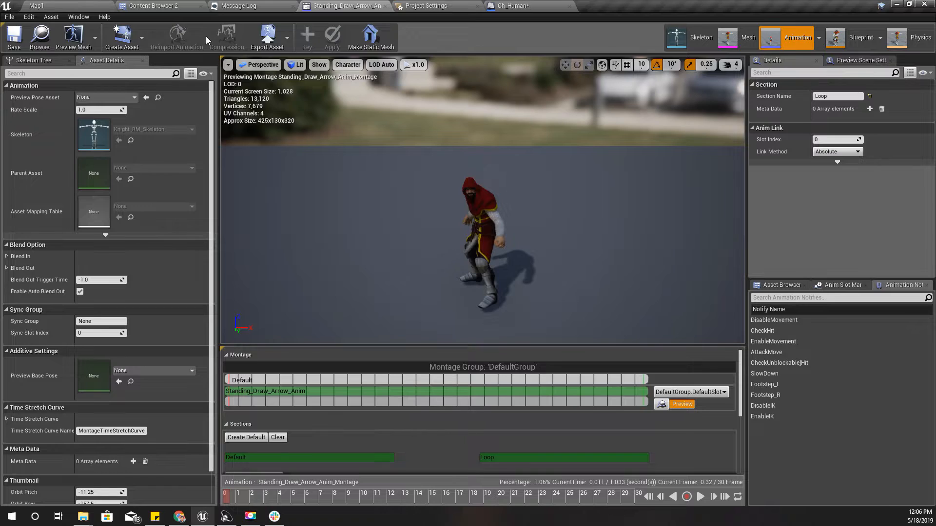
click(146, 6)
click(339, 66)
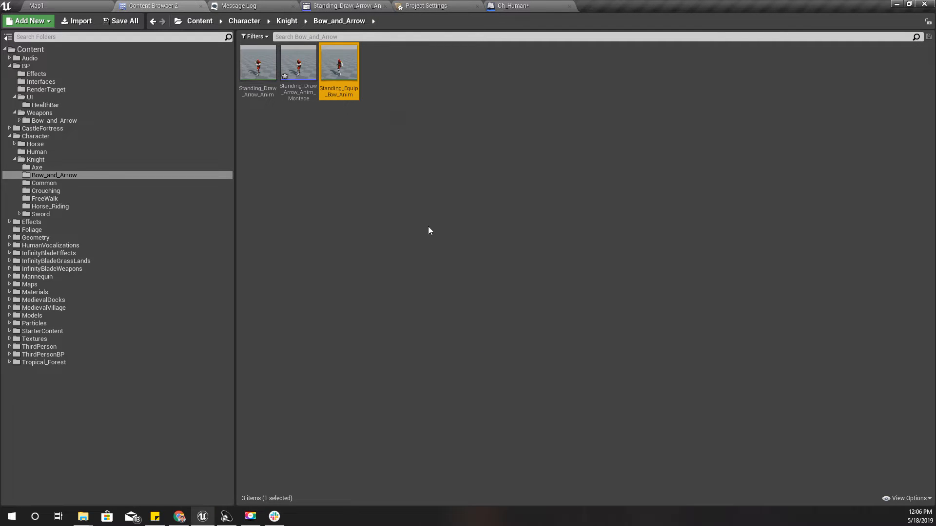
right_click(336, 67)
mouse_move(370, 80)
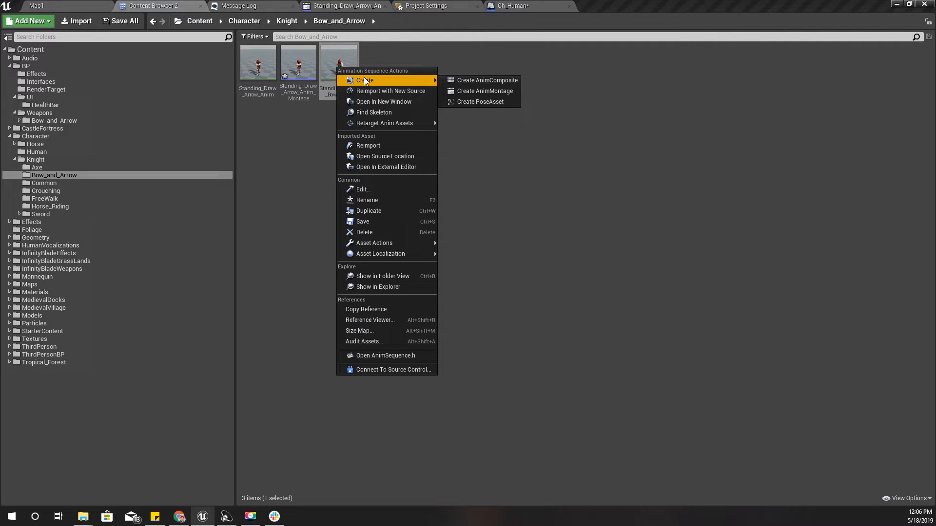
click(487, 91)
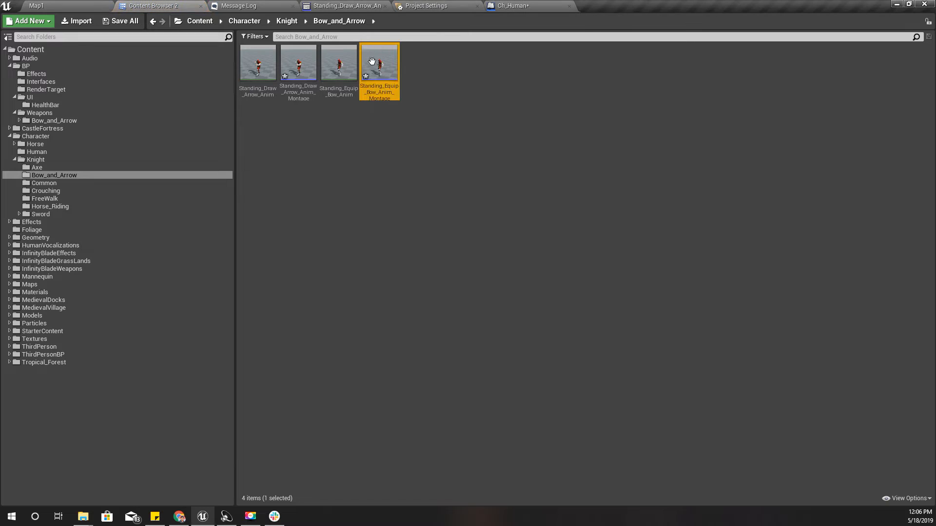
key(Return)
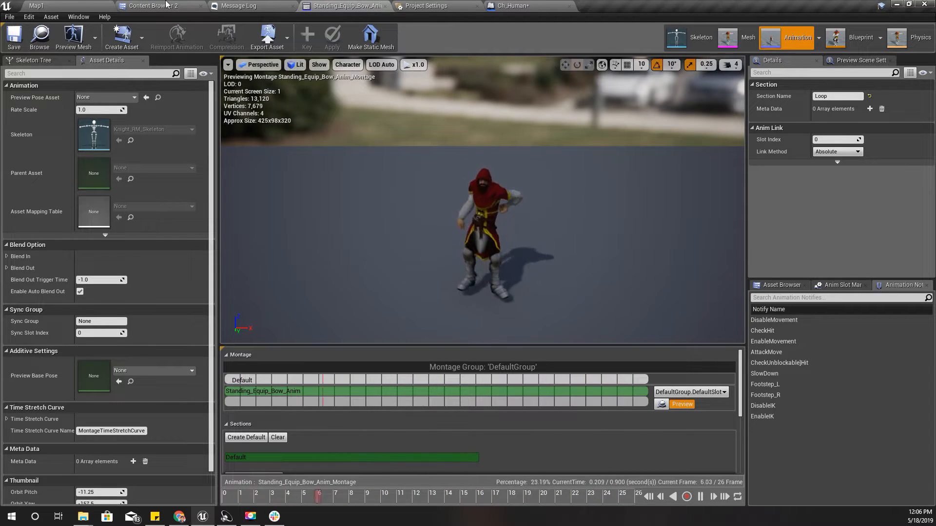
In Ch_Human's Bow And Arrow graph, add an Isready macro node to the Pressed output of InputAction DrawArrow and align it
click(151, 6)
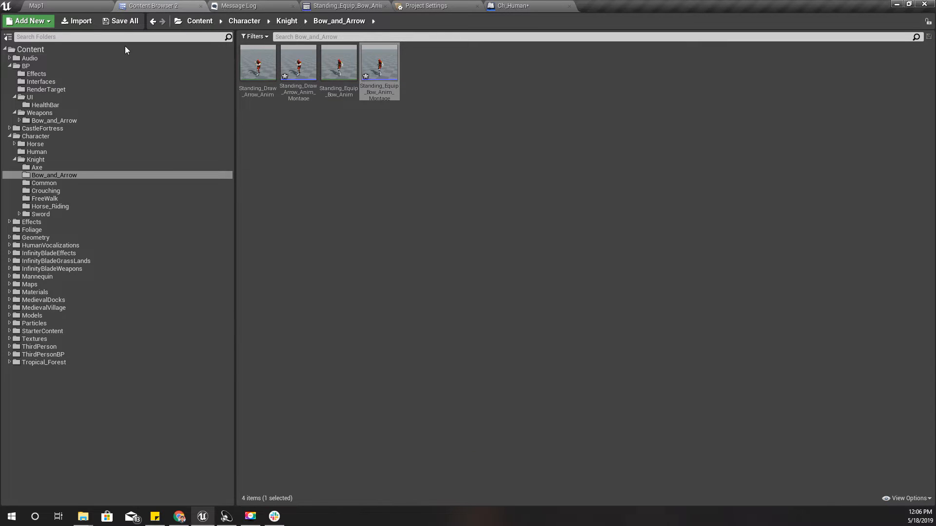
click(503, 7)
mouse_move(357, 275)
right_down()
mouse_move(411, 251)
mouse_move(360, 287)
right_up()
drag(296, 252, 438, 254)
text(isready)
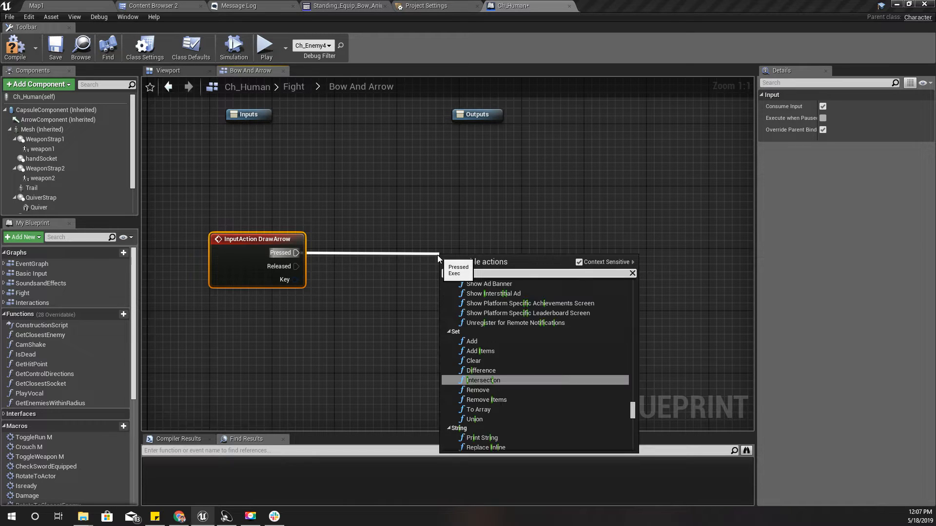
key(Return)
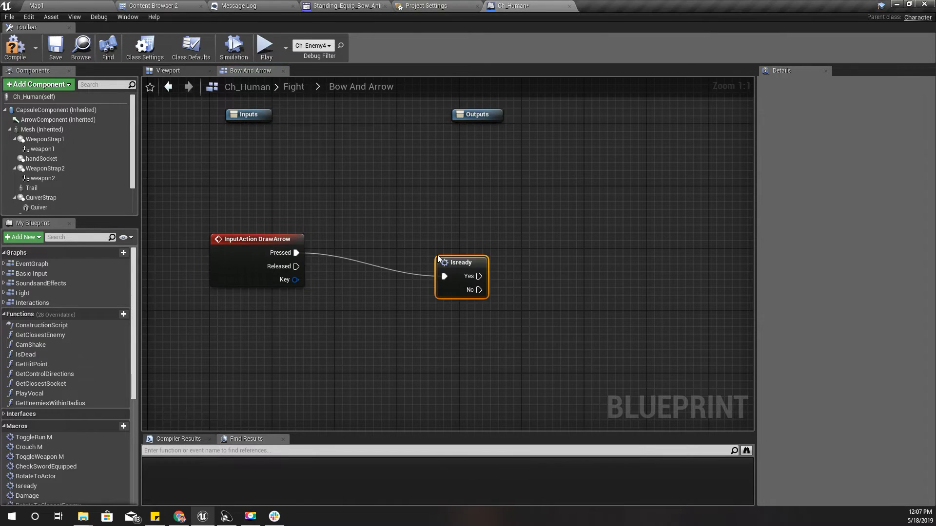
drag(452, 263, 447, 242)
Inspect the logic inside the Isready macro, and in the Bow And Arrow graph move its node closer to the DrawArrow event
double_click(447, 242)
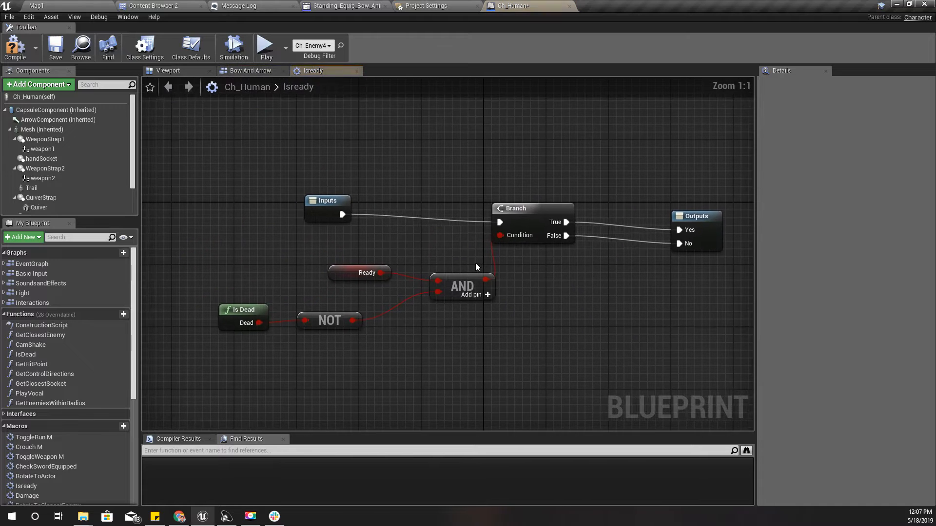
right_drag(589, 271, 479, 283)
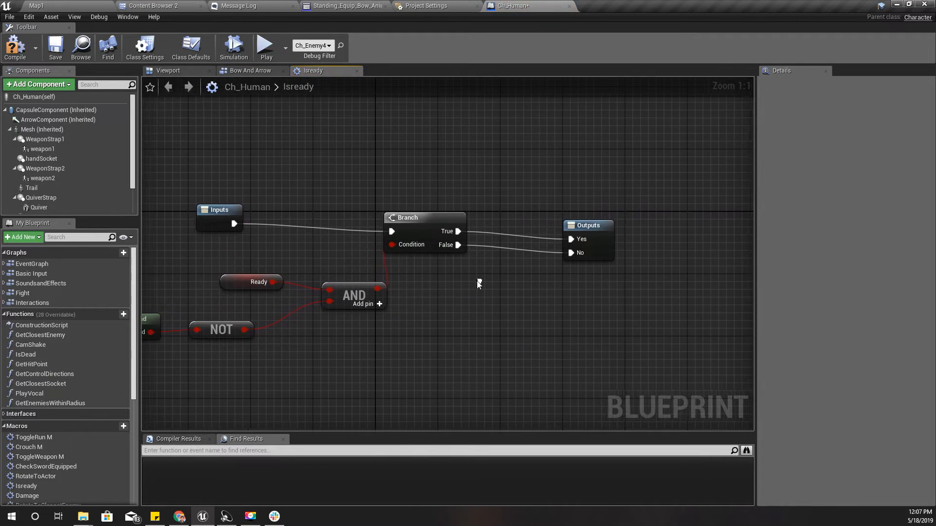
click(254, 71)
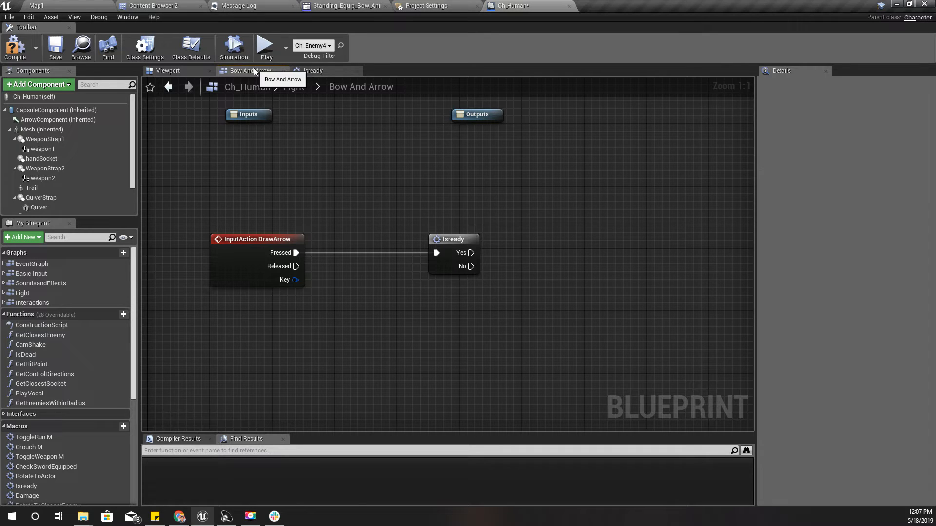
drag(461, 247, 417, 240)
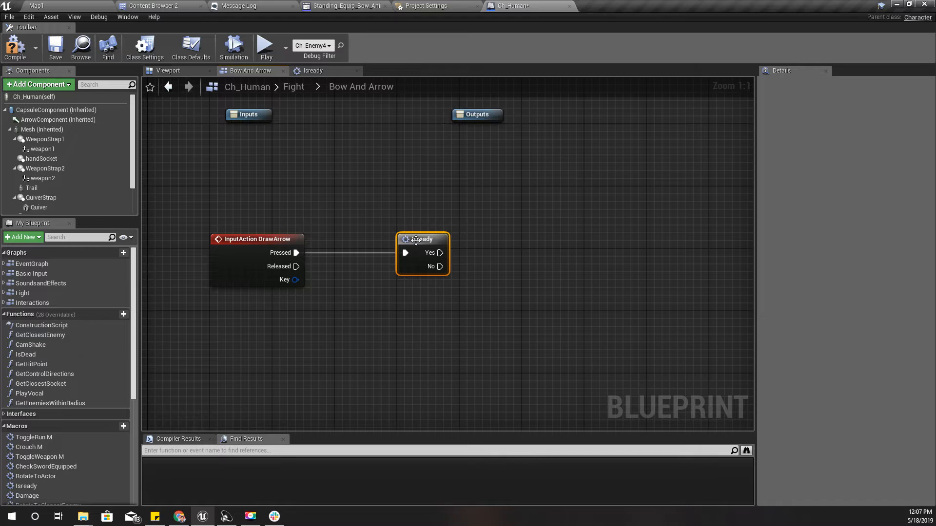
right_drag(525, 288, 476, 286)
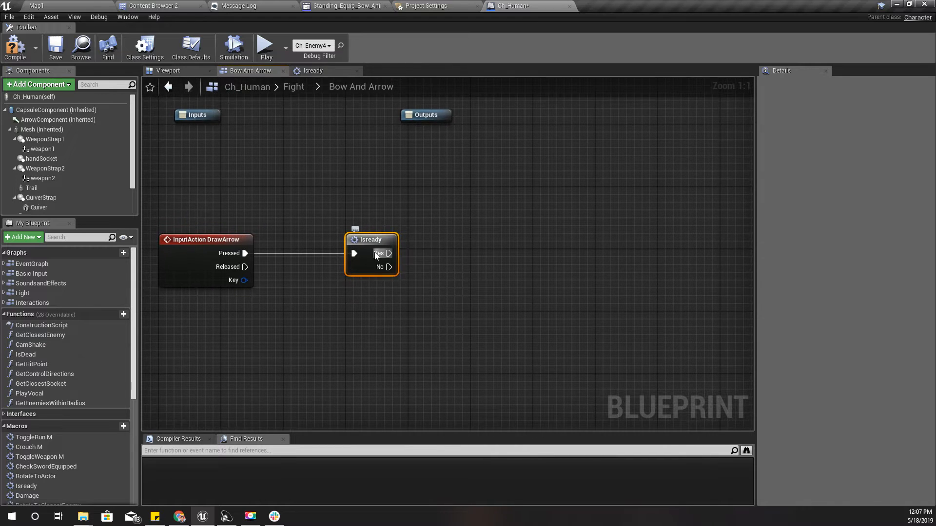
drag(374, 253, 476, 253)
text(equi)
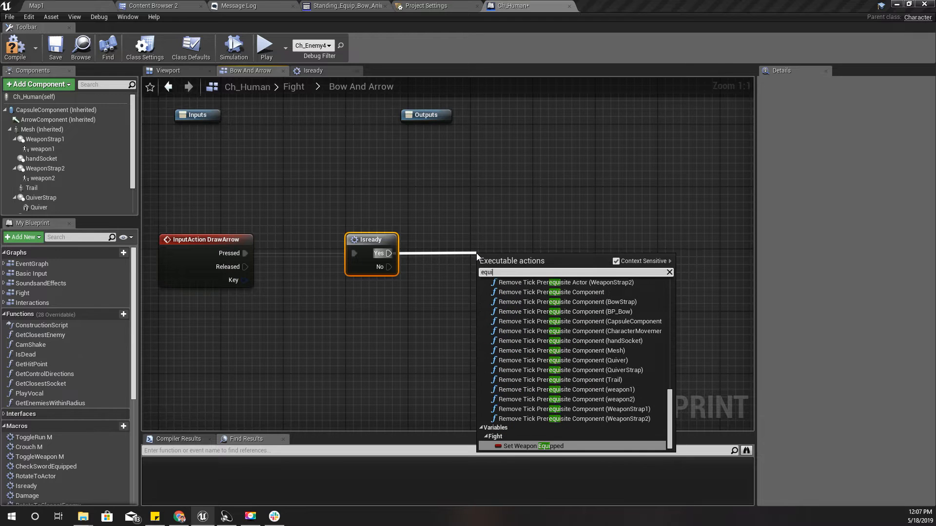
click(533, 194)
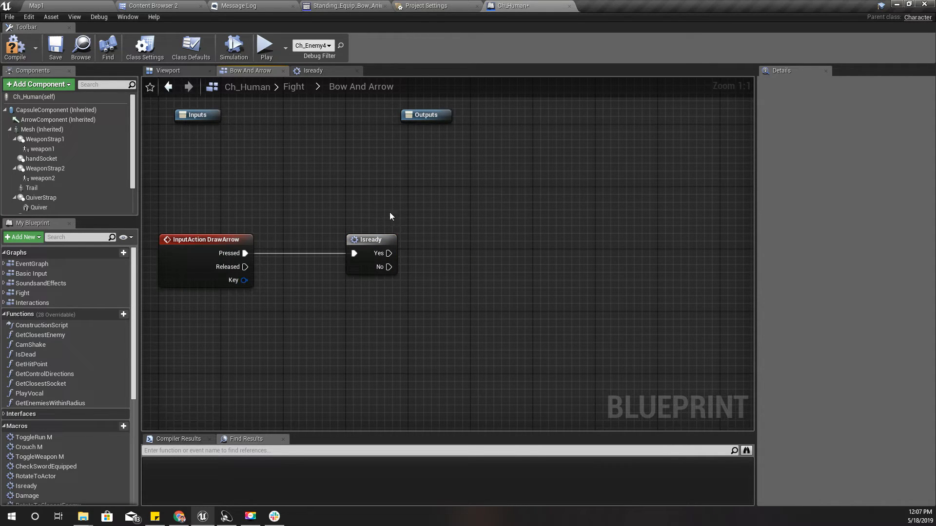
Add a Play Montage node to the Yes output of Isready and shift it slightly up
drag(389, 253, 475, 247)
text(play mo)
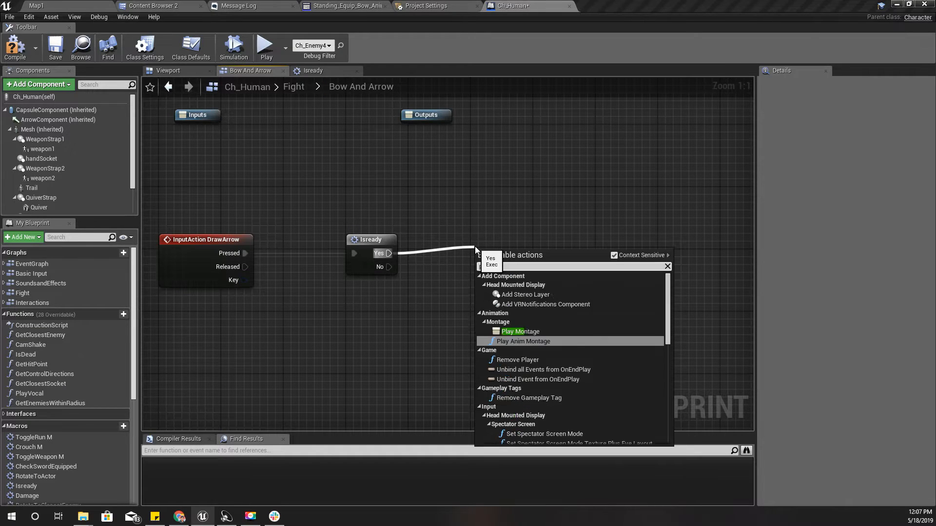
text(nt)
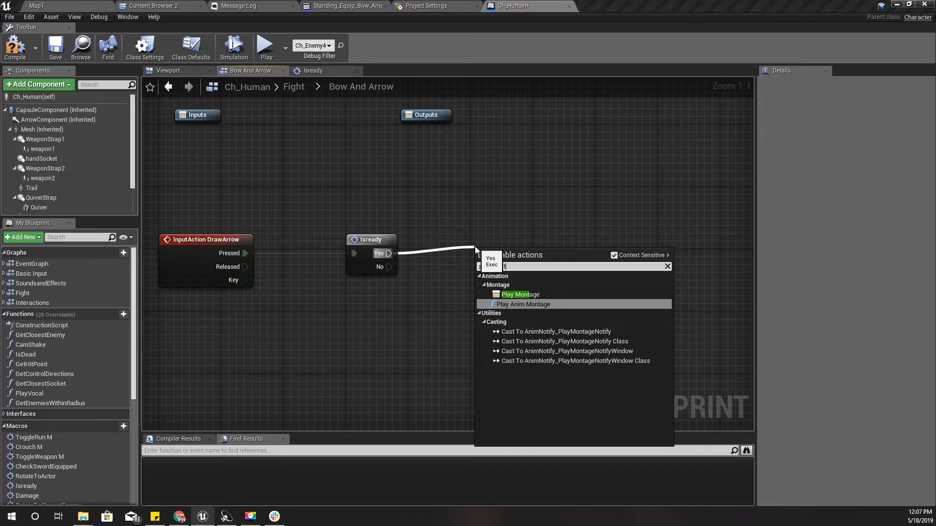
key(Up)
key(Return)
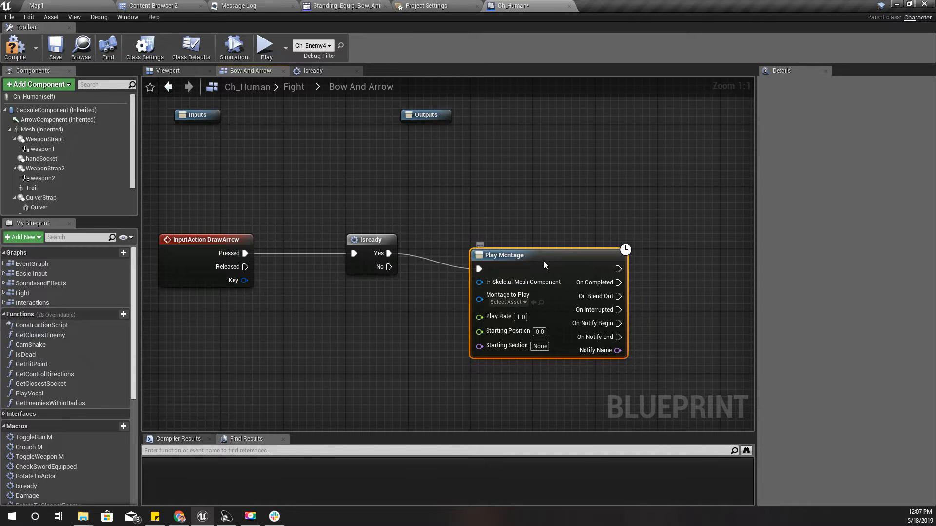
drag(546, 265, 555, 258)
Connect the Mesh component to Play Montage's In Skeletal Mesh Component and set its Montage to Play to Standing_Equip_Bow_Anim_Montage
drag(42, 129, 493, 295)
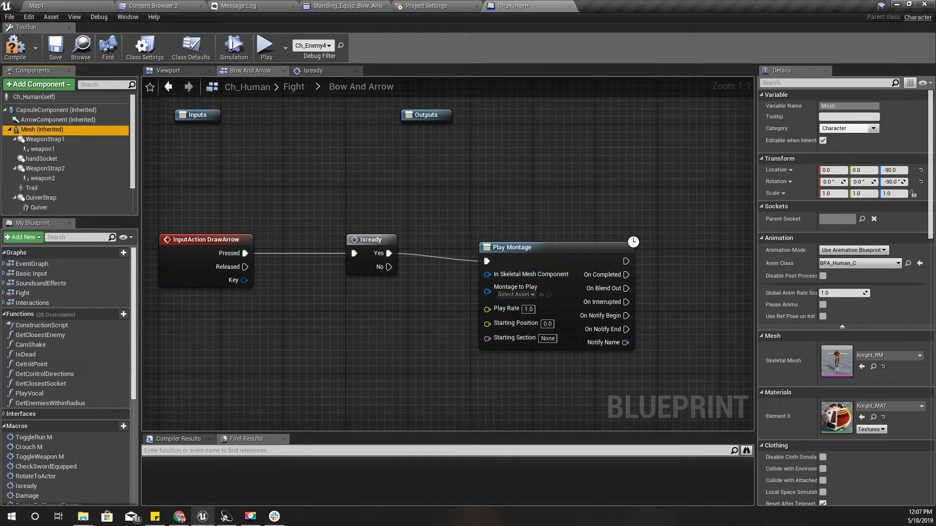
drag(30, 129, 494, 276)
drag(413, 274, 406, 291)
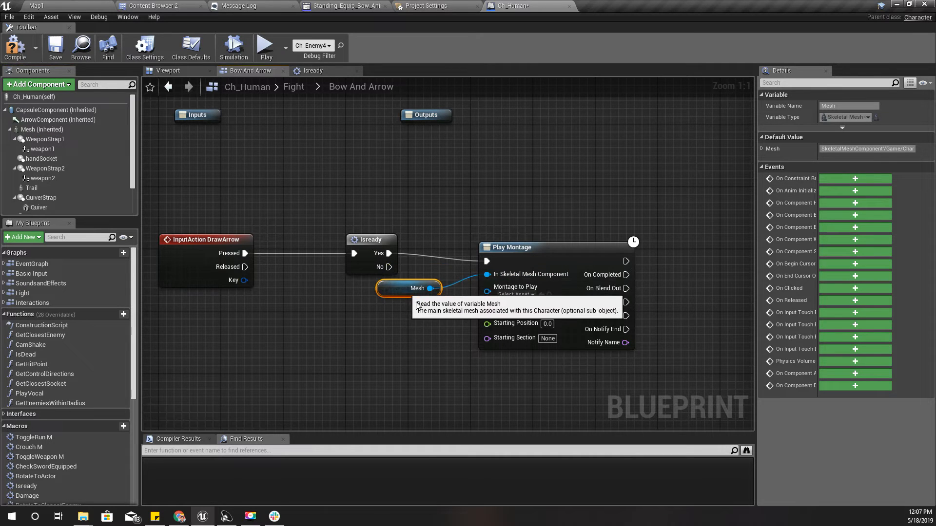
right_drag(434, 321, 400, 295)
click(179, 7)
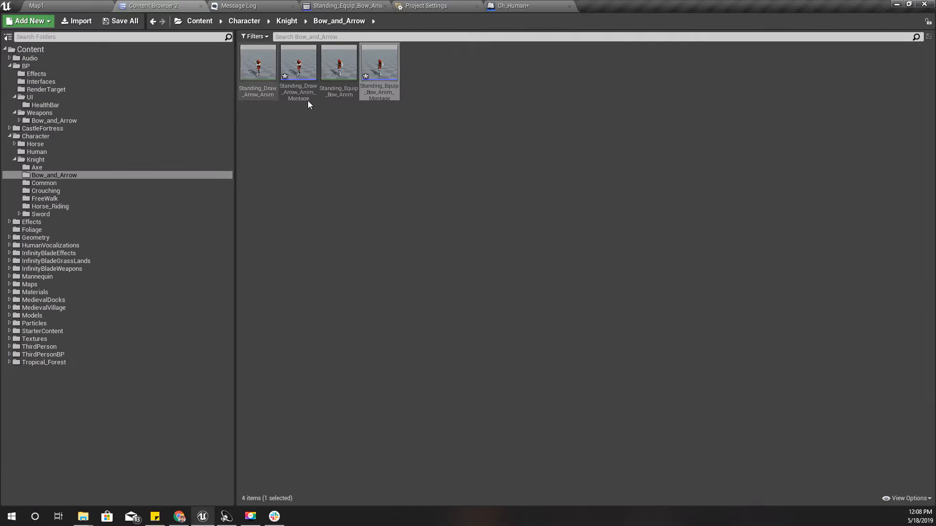
drag(371, 98, 477, 270)
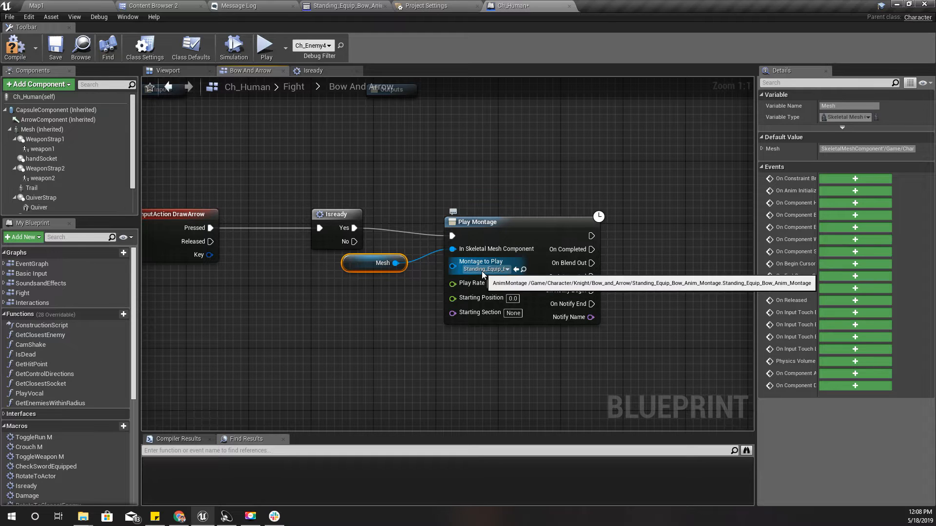
Move the Mesh and Play Montage nodes together further from Isready so the execution wire runs straight
drag(375, 197, 502, 298)
drag(502, 297, 505, 299)
right_drag(504, 375, 362, 352)
scroll(321, 353, down, 3)
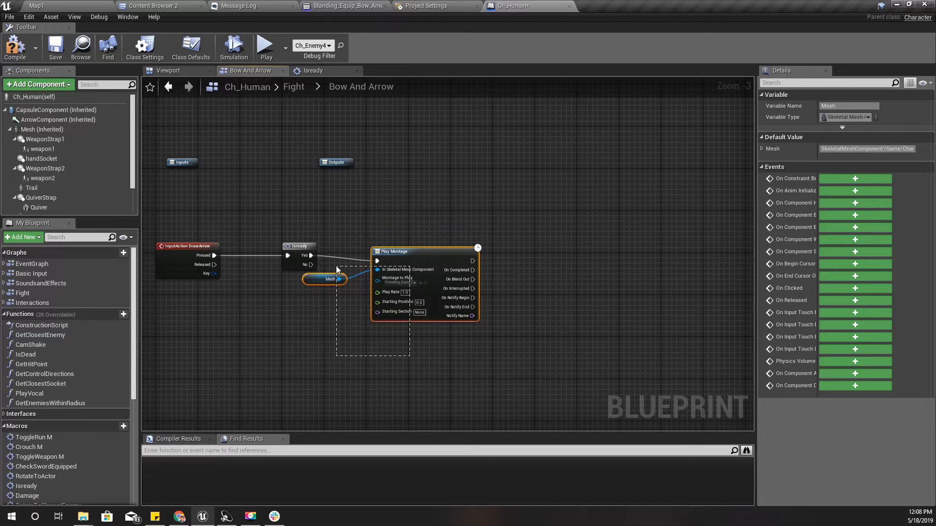
drag(337, 269, 338, 268)
drag(404, 264, 445, 258)
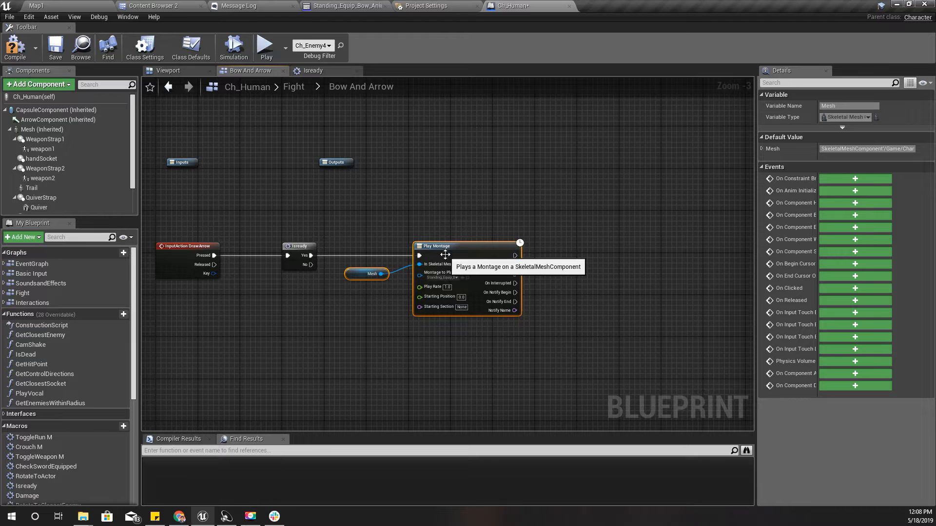
Add a second Play Montage node to the On Completed output of the first one and raise it nearly level
scroll(384, 291, up, 2)
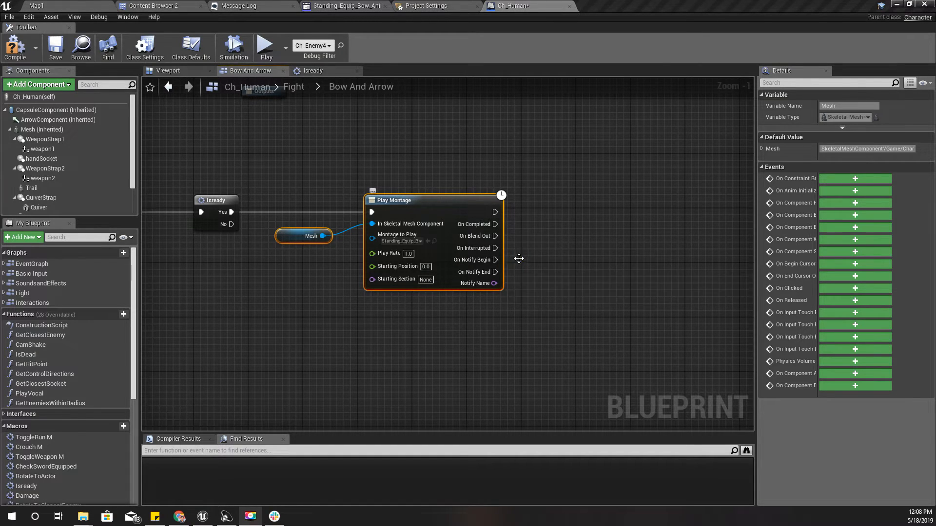
drag(493, 224, 565, 229)
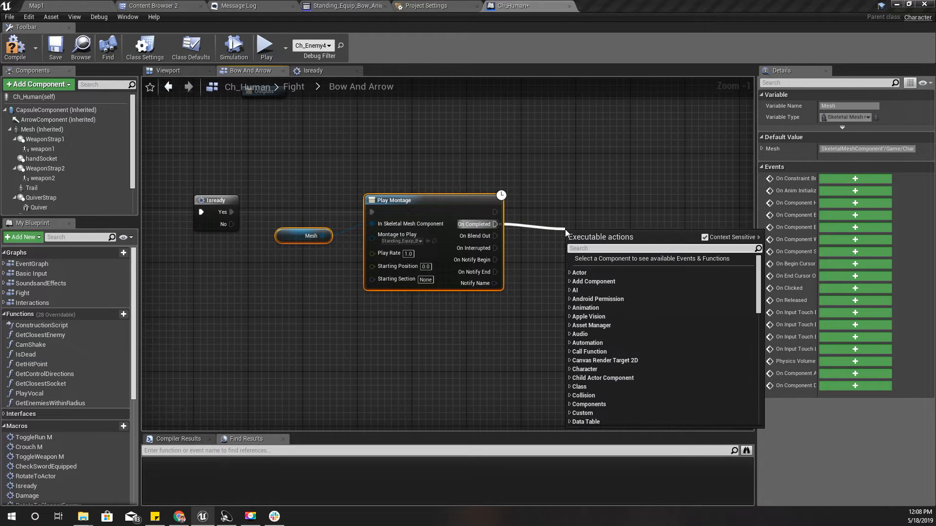
text(draw arr)
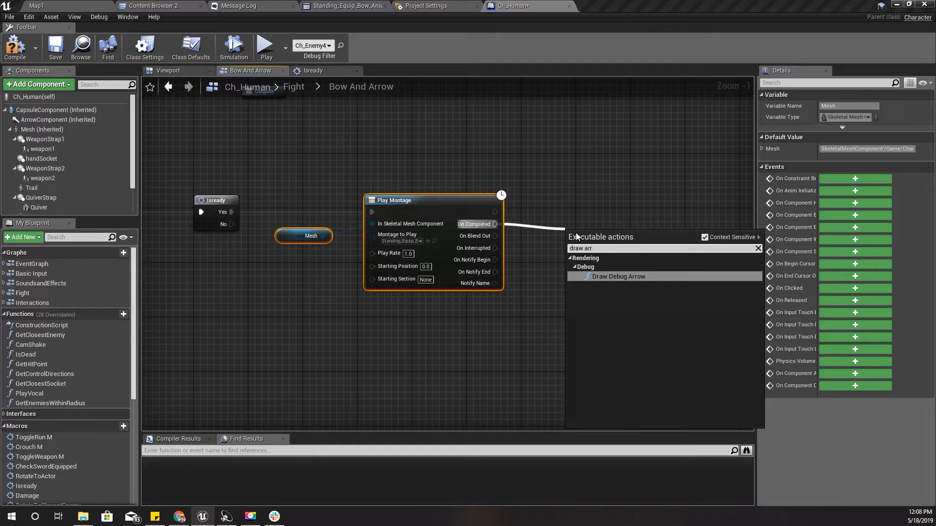
text(Play mont)
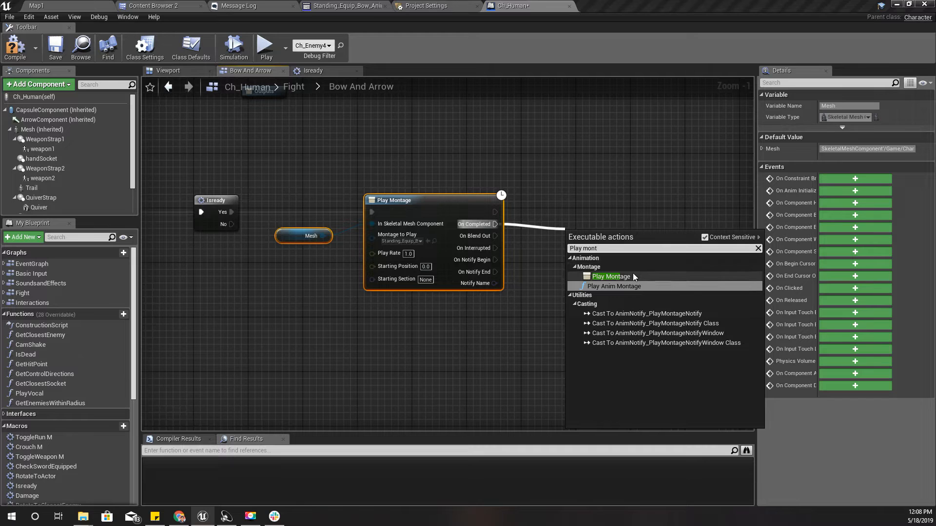
click(632, 273)
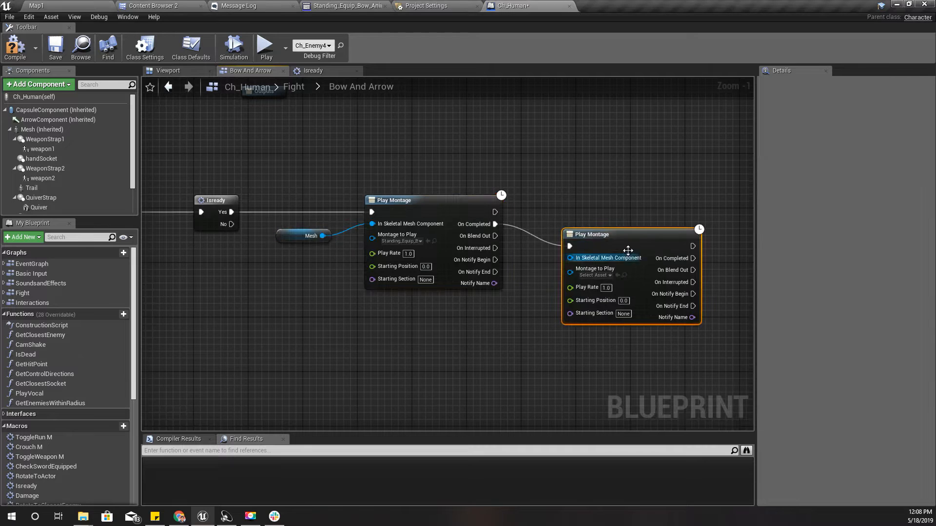
drag(628, 250, 635, 222)
Connect Mesh to the second Play Montage's In Skeletal Mesh Component and set its Montage to Play to Standing_Draw_Arrow_Anim_Montage
right_drag(551, 344, 453, 305)
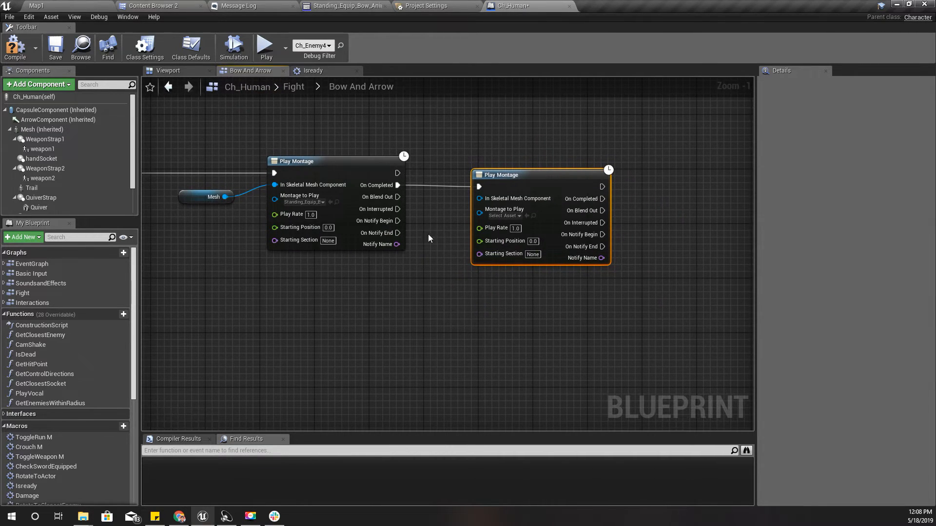
drag(225, 197, 479, 198)
click(191, 5)
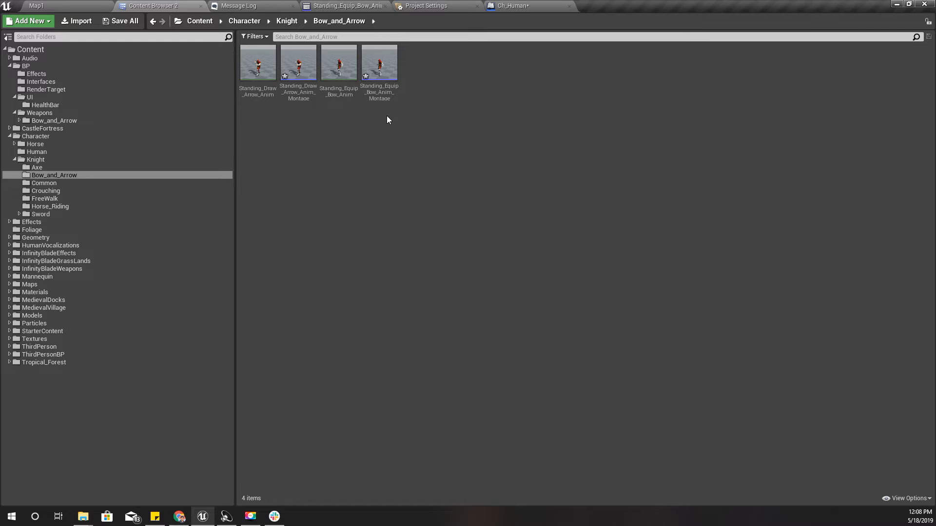
click(379, 96)
click(367, 133)
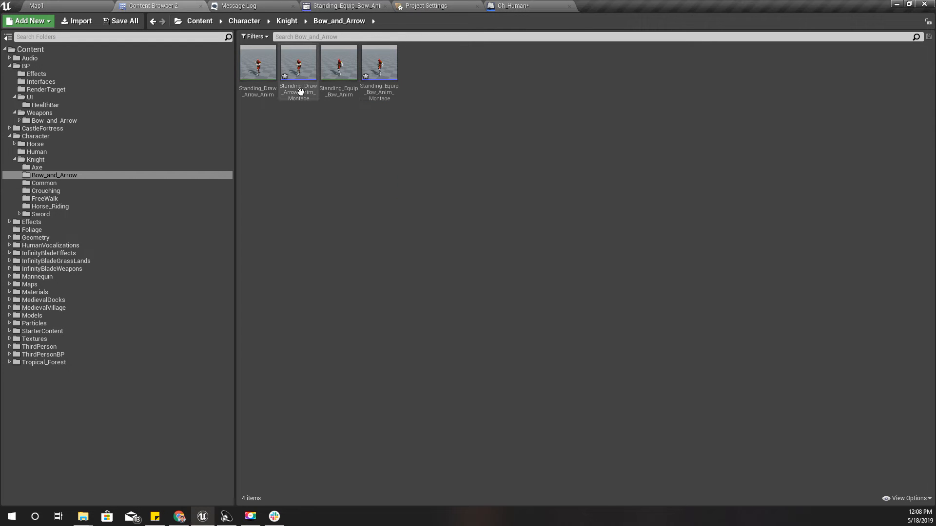
drag(300, 91, 504, 218)
Compile the Ch_Human blueprint with both chained Play Montage nodes in place
right_drag(372, 265, 558, 234)
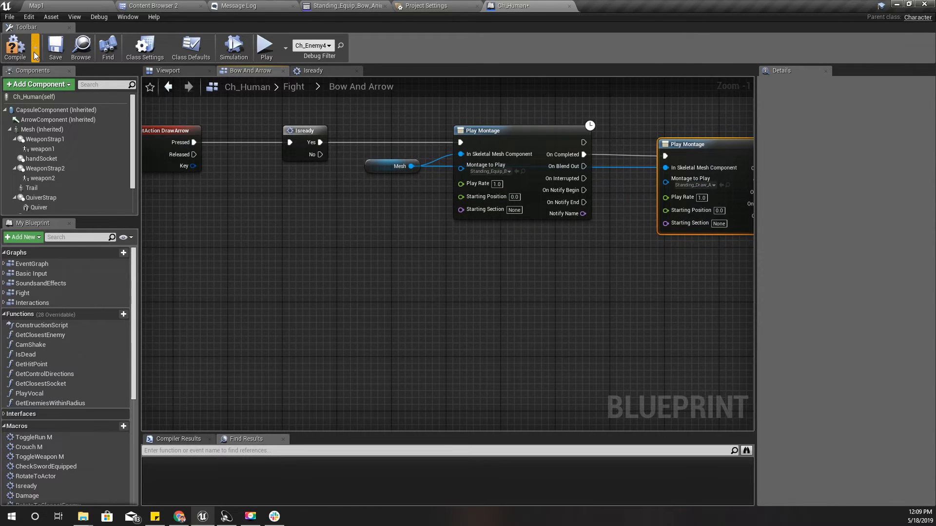
click(22, 49)
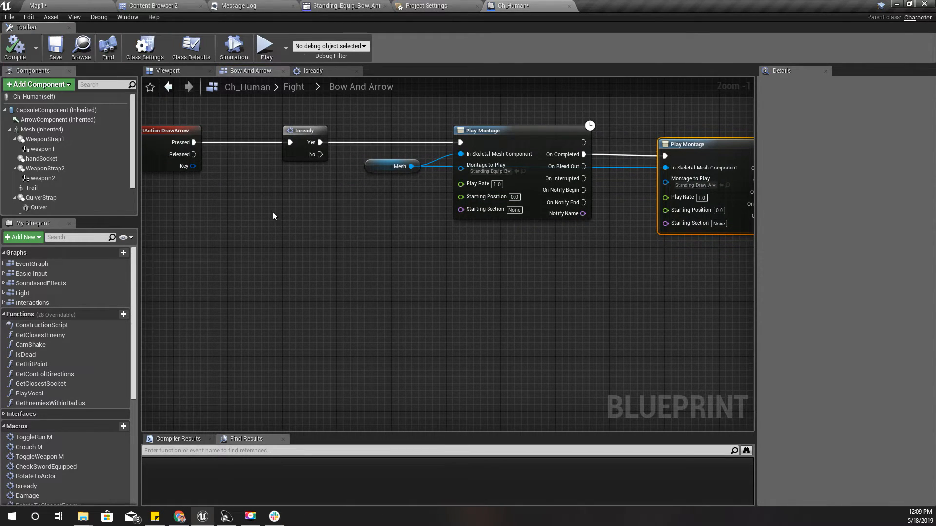
right_drag(347, 258, 291, 247)
scroll(290, 247, down, 1)
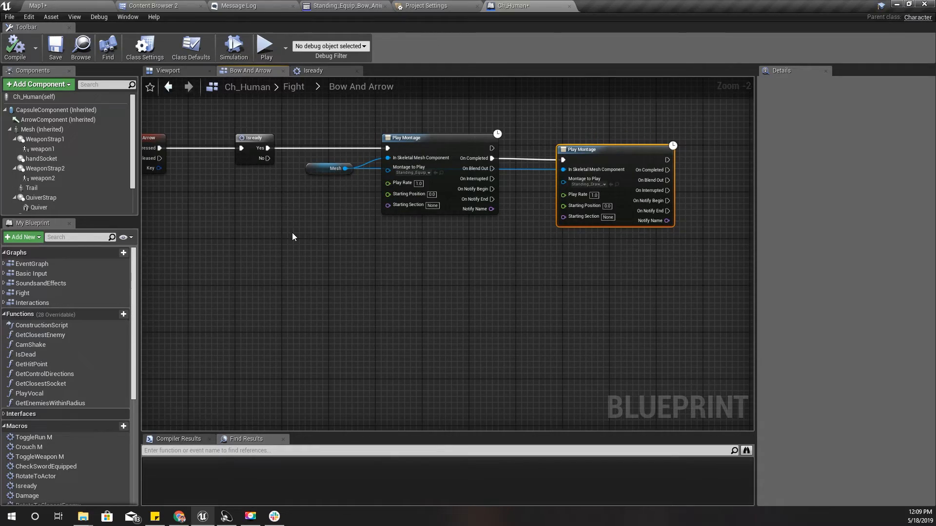
Play-test Map1 full screen by putting the sword away and triggering the draw-arrow action, then end the session
click(68, 6)
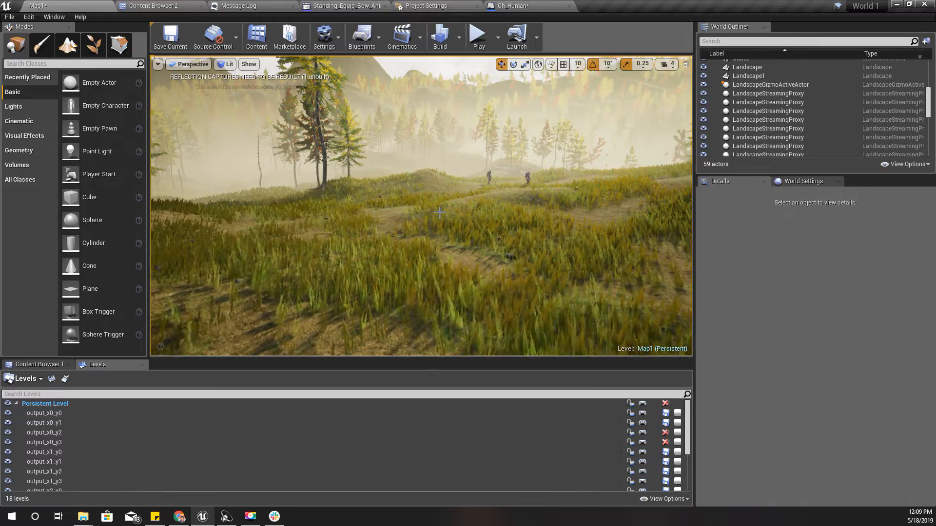
key(F11)
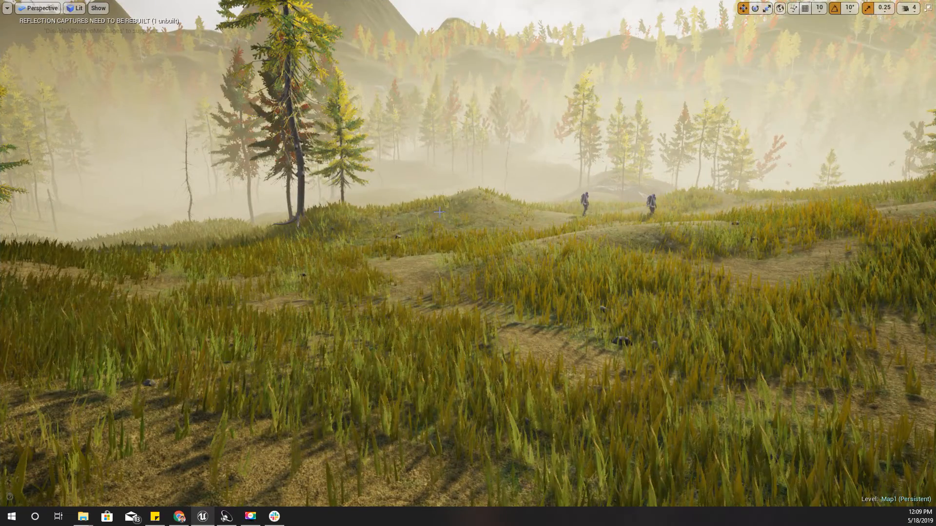
key(alt+p)
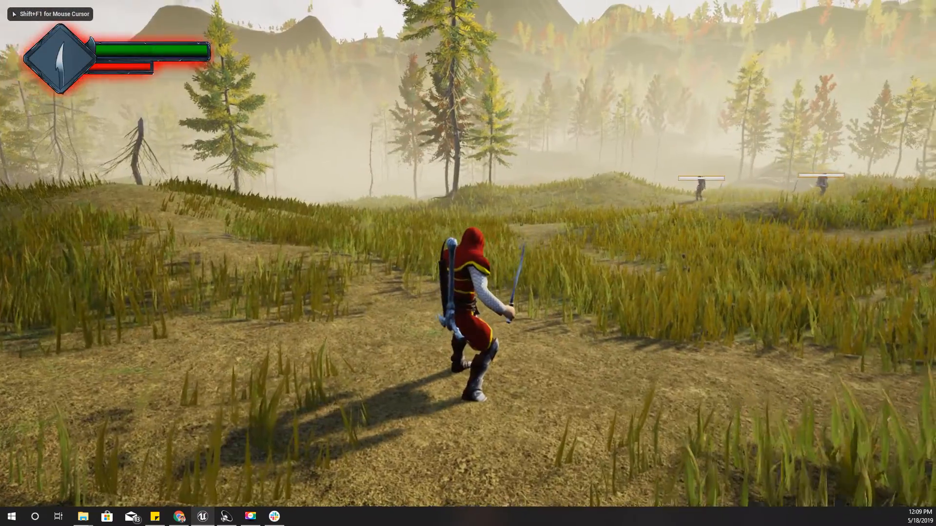
key(1)
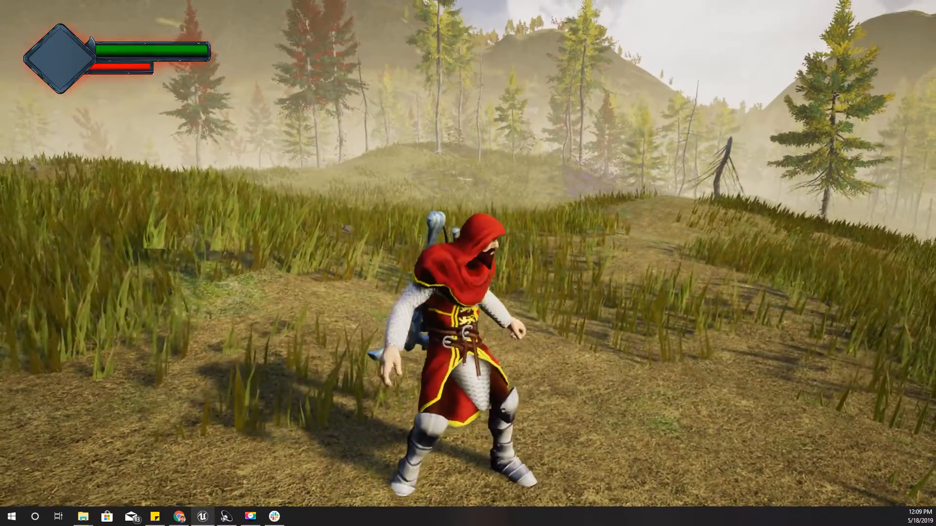
key(2)
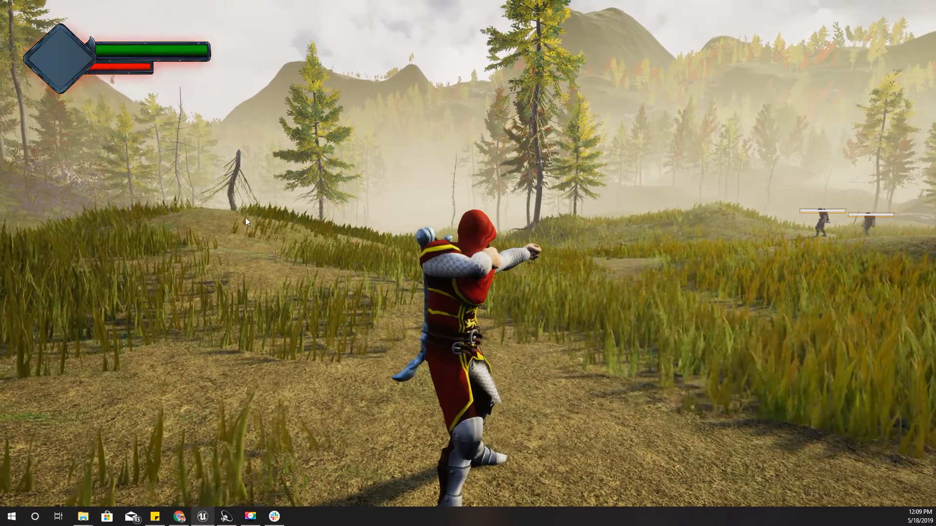
key(Escape)
key(F11)
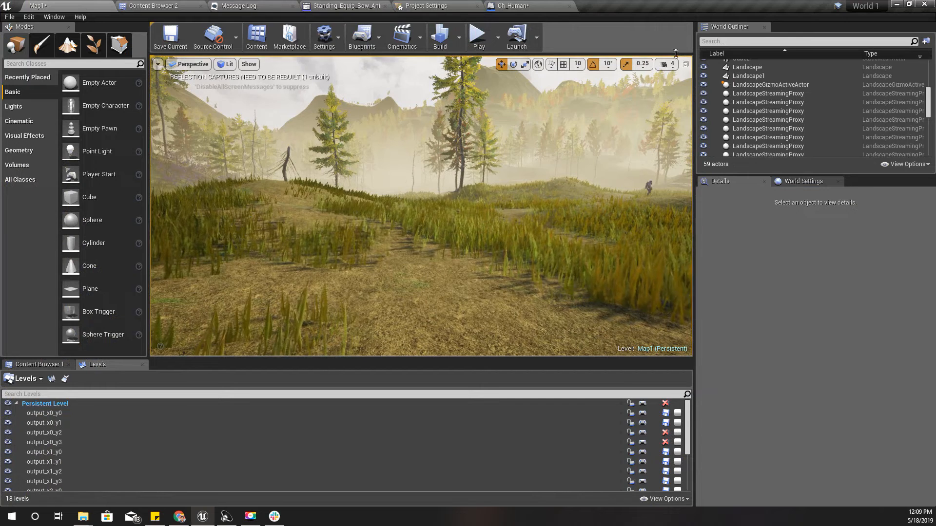
In the Bow And Arrow graph, move the second Play Montage node farther away from the first one
click(512, 6)
right_drag(404, 254, 420, 278)
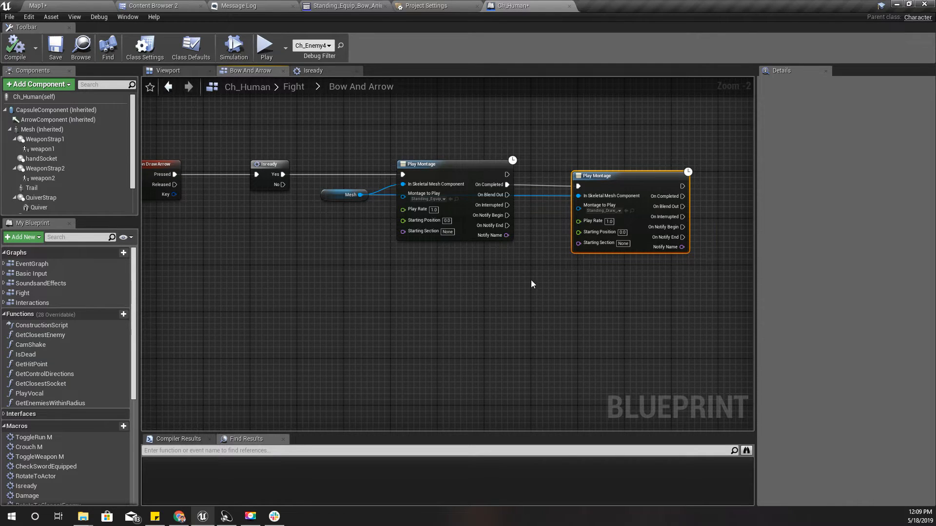
right_drag(531, 281, 366, 293)
drag(473, 193, 522, 207)
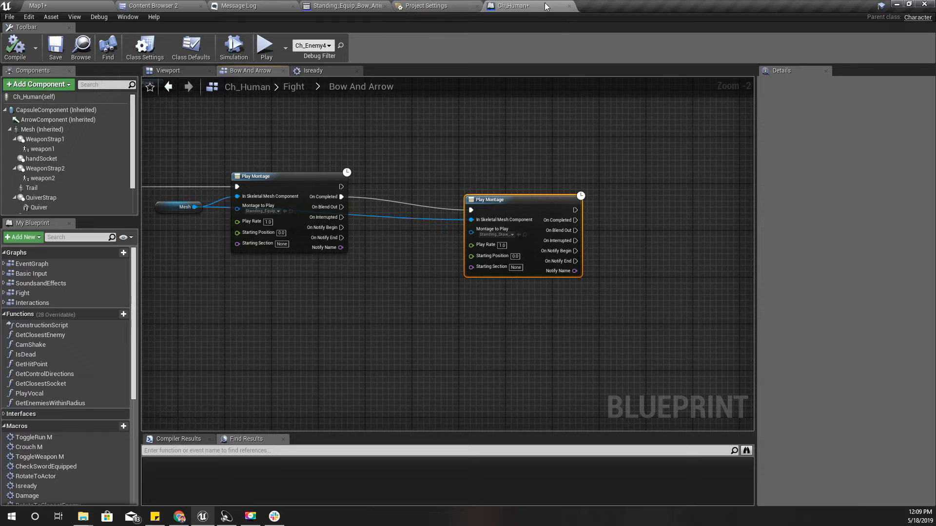
Add a Scene component under the character's Mesh and name it LeftHandSocket
click(169, 70)
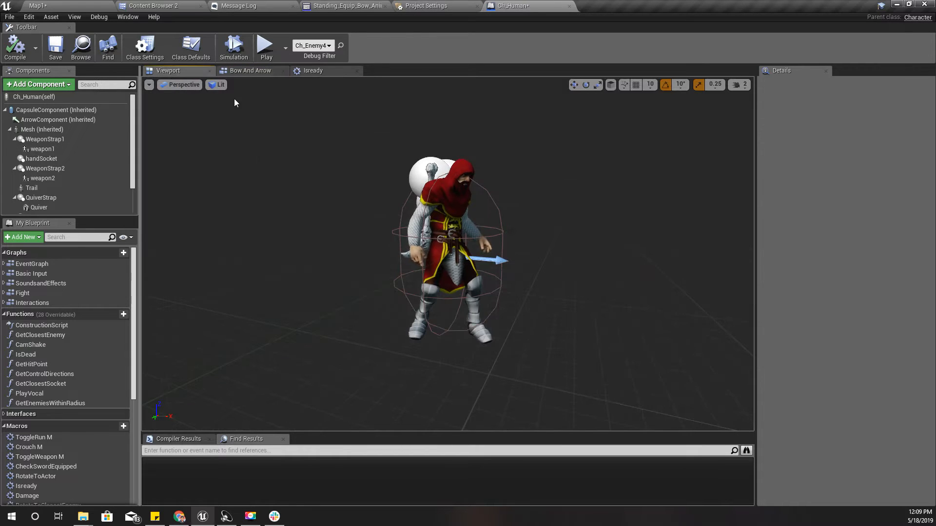
right_drag(541, 225, 397, 223)
click(390, 222)
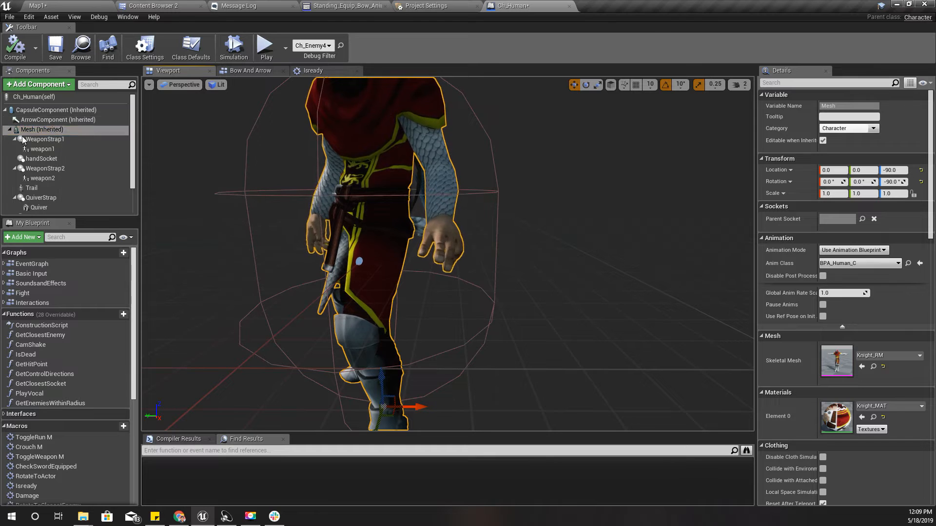
click(25, 131)
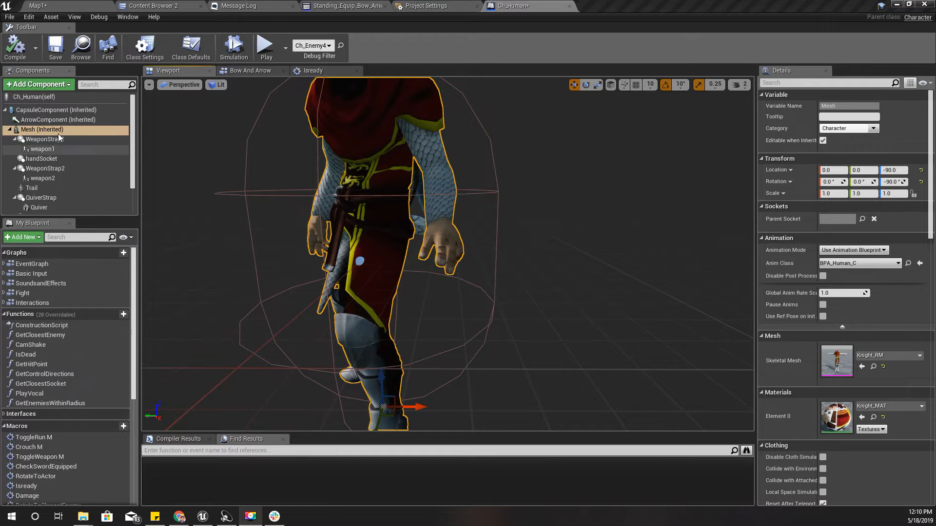
right_click(50, 130)
click(33, 88)
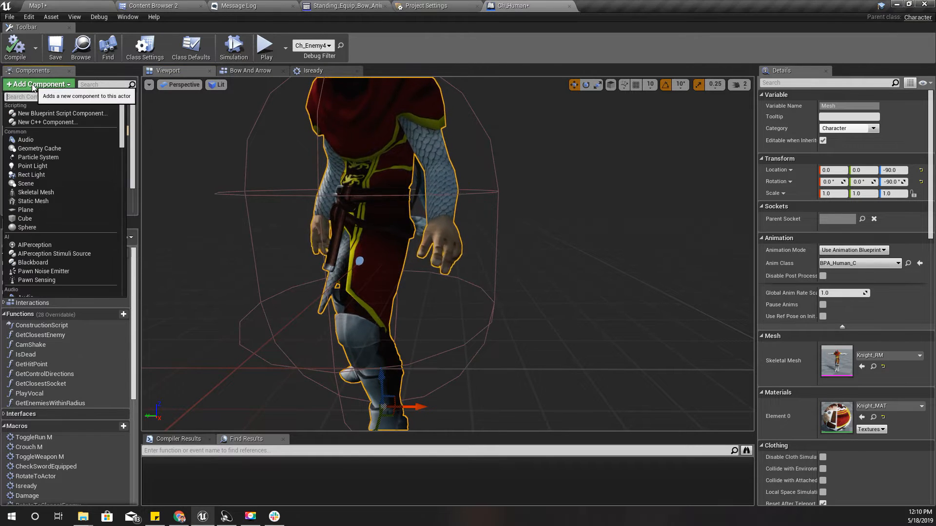
click(39, 184)
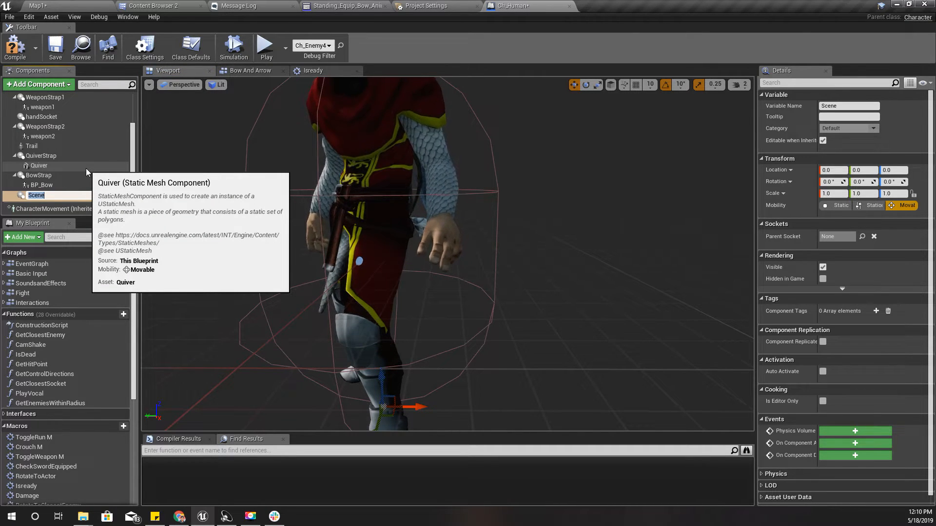
text(LeftHa)
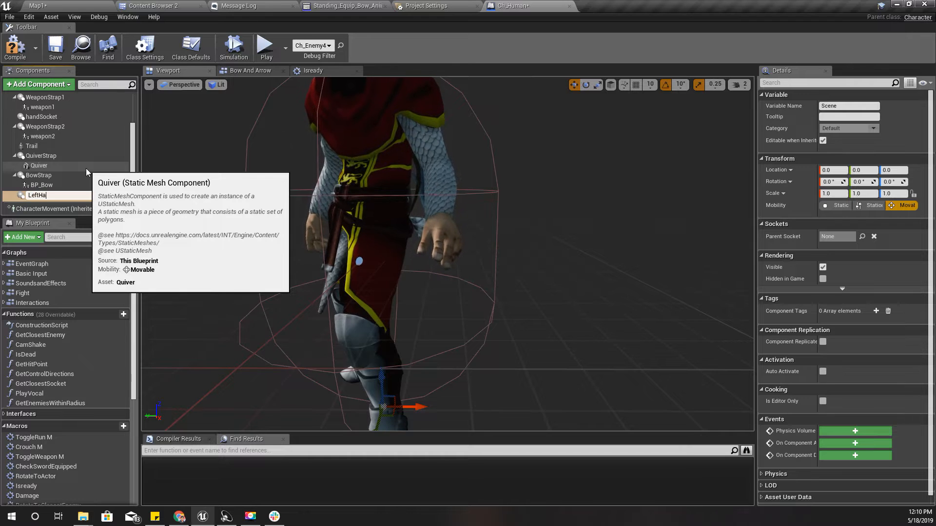
text(ndSocke)
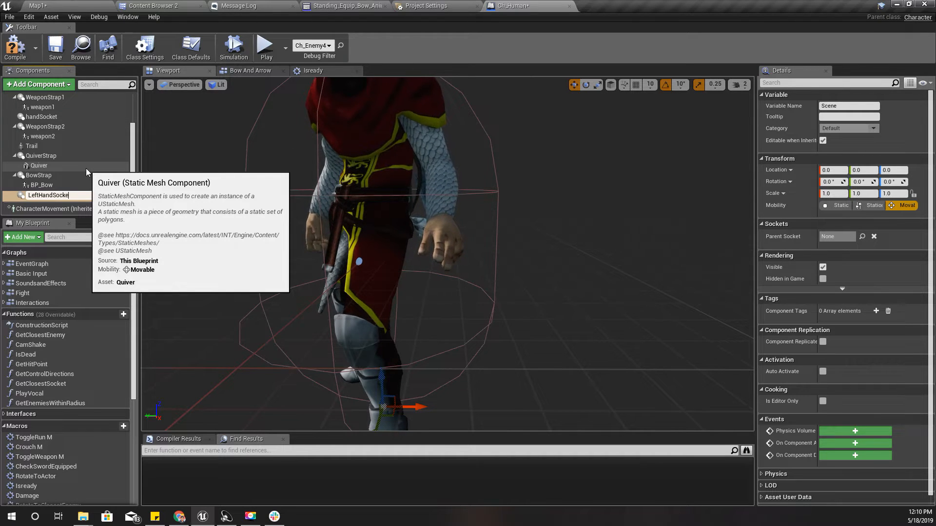
text(t)
key(Return)
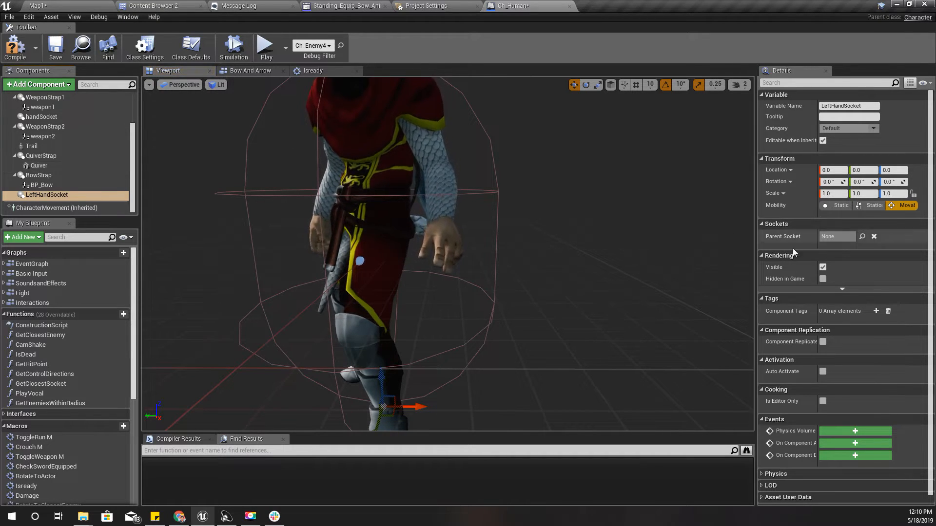
Set LeftHandSocket's Parent Socket to the LeftHand bone and check its placement up close
click(864, 237)
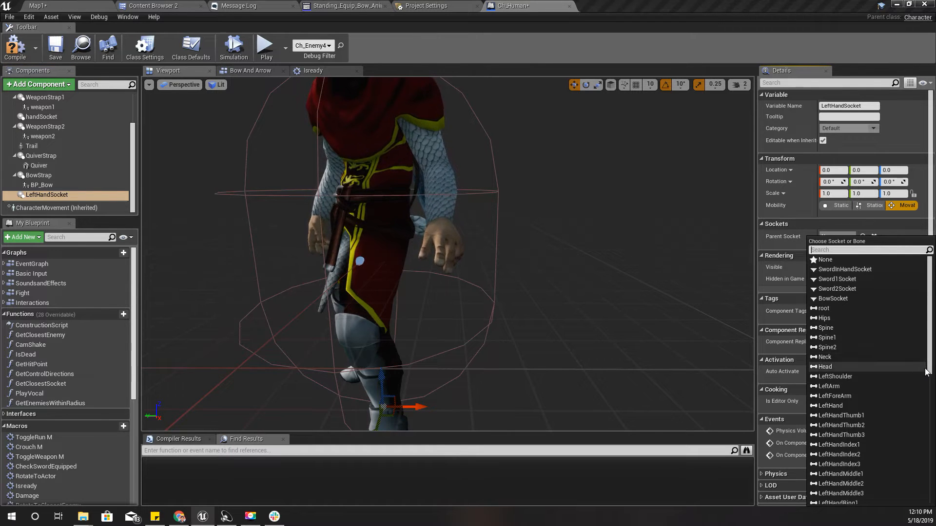
click(830, 406)
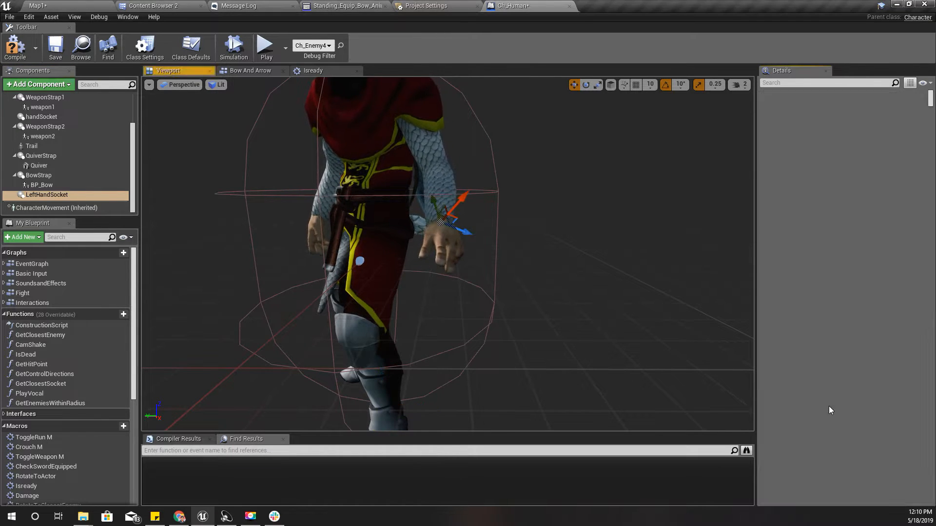
right_drag(613, 288, 741, 290)
mouse_move(441, 194)
right_down()
mouse_move(465, 193)
mouse_move(451, 187)
right_up()
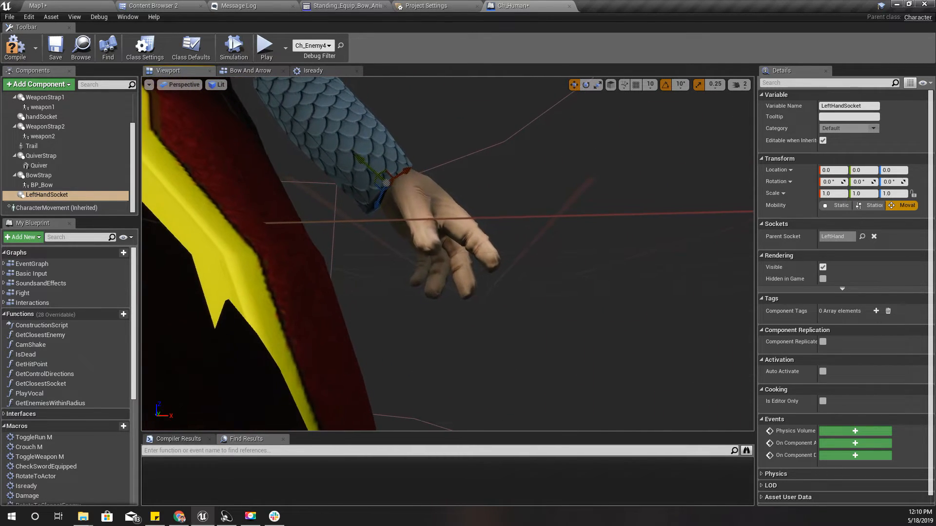
Set LeftHandSocket's Parent Socket to the LeftHandThumb1 bone and check its placement around the hand
click(860, 235)
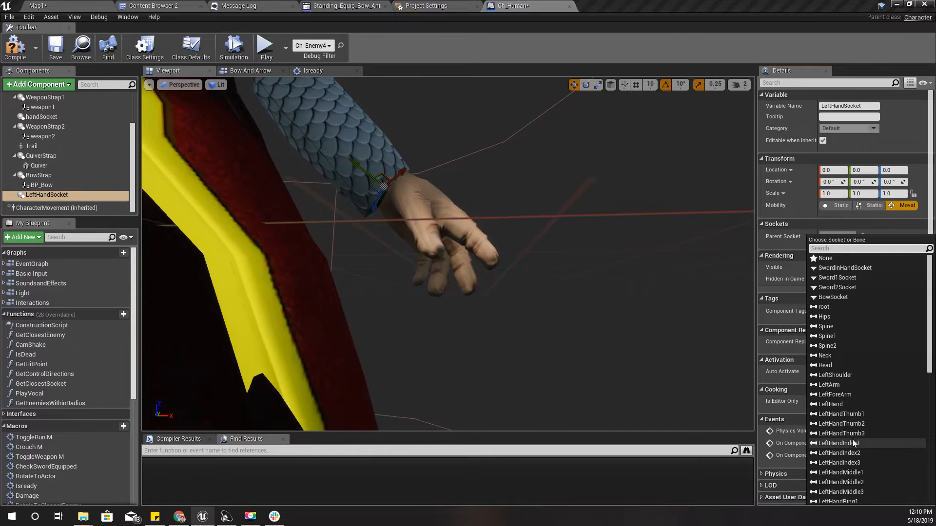
click(848, 417)
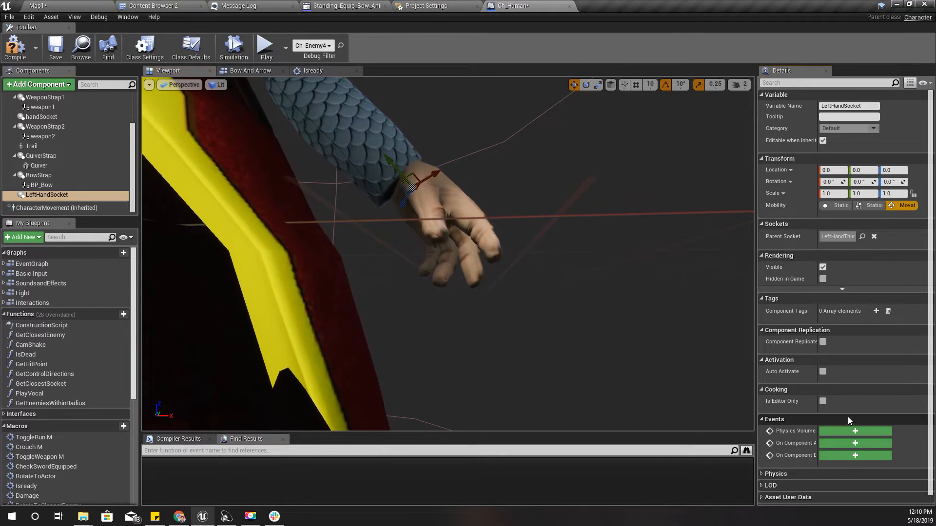
right_drag(407, 286, 376, 285)
key(s)
right_drag(447, 253, 312, 231)
right_drag(419, 268, 412, 282)
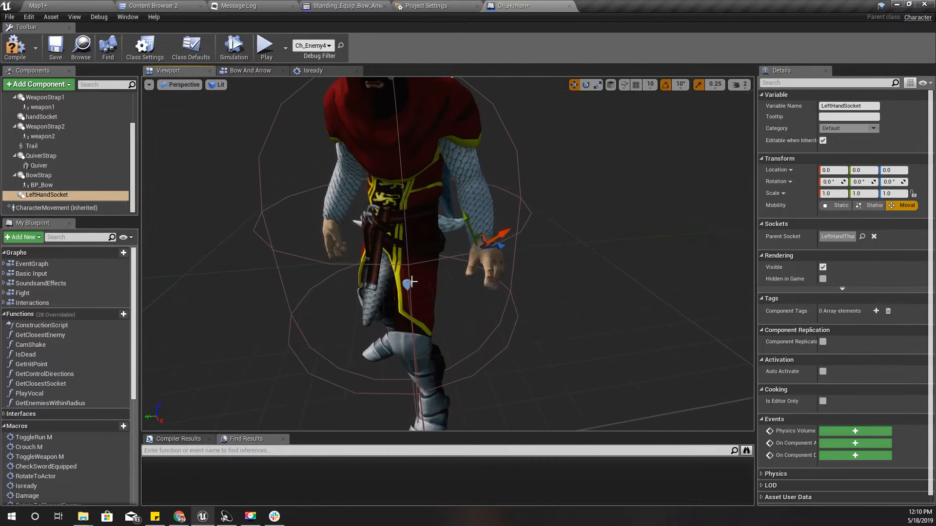
click(43, 194)
key(d)
right_drag(439, 253, 322, 266)
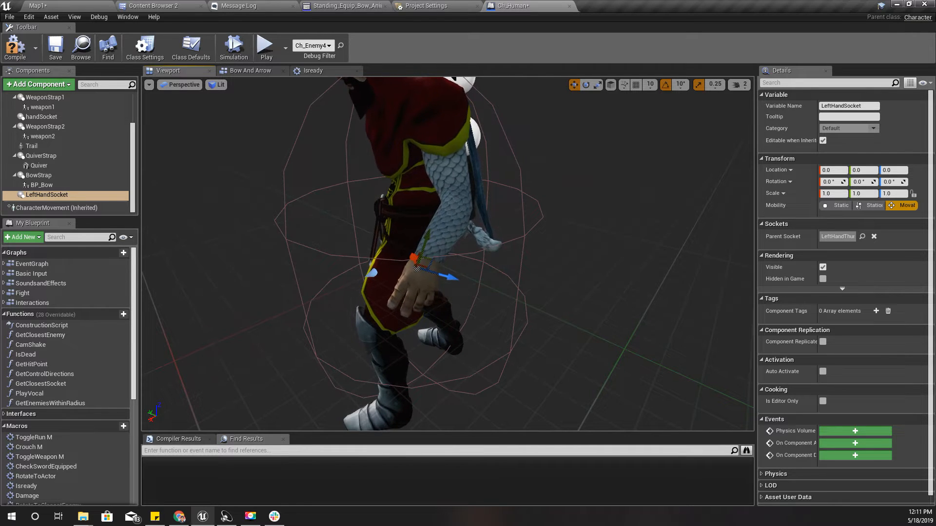
Set the character Mesh's Animation Mode to Use Animation Asset
click(399, 131)
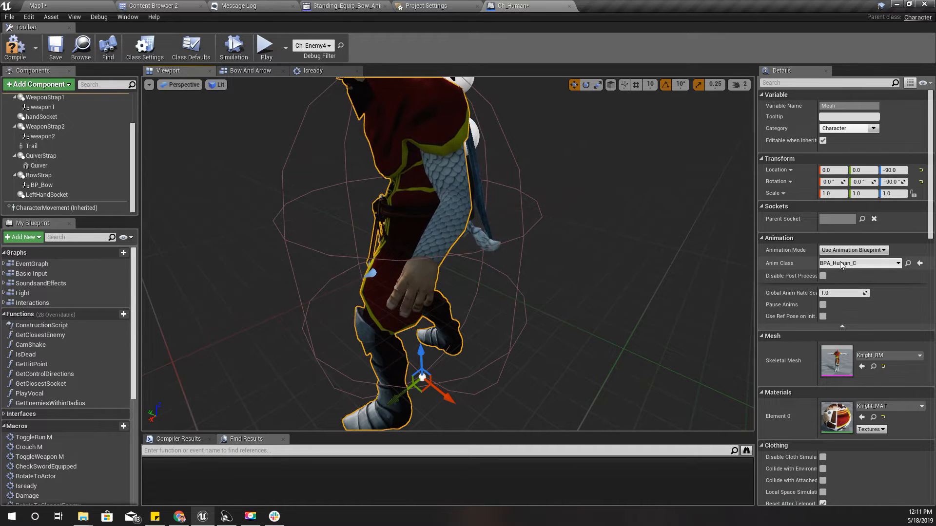
click(848, 251)
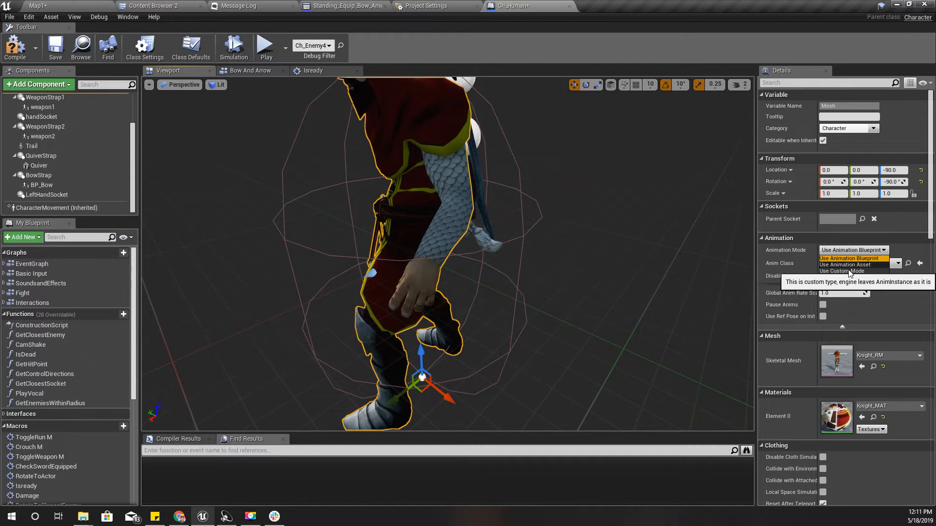
click(850, 272)
click(840, 249)
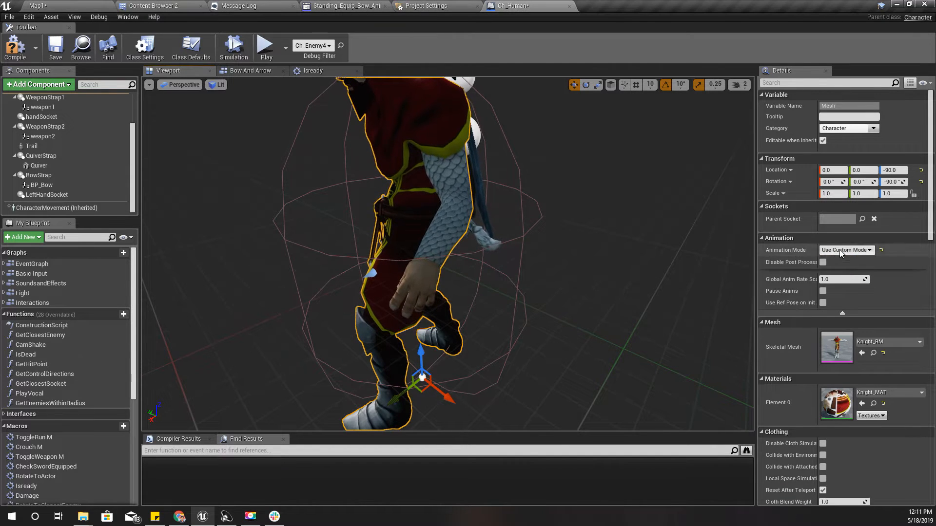
click(851, 266)
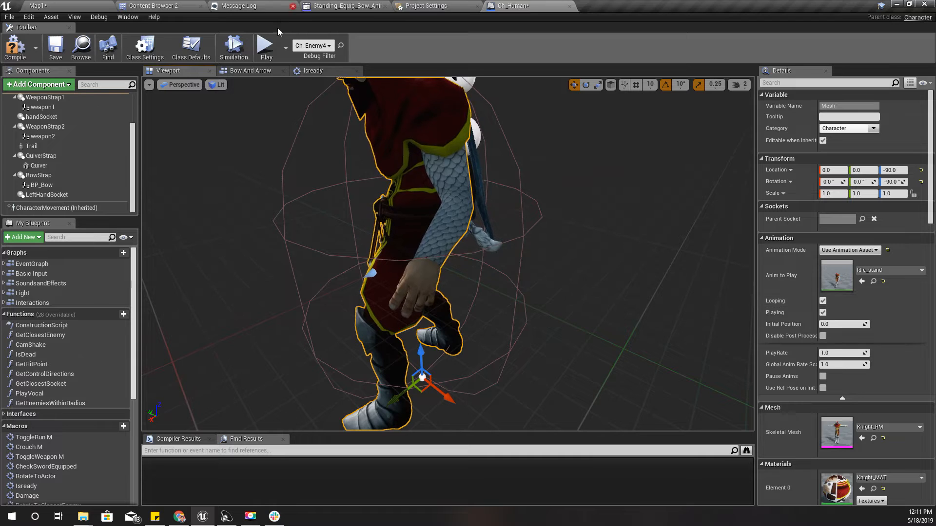
Assign Standing_Draw_Arrow_Anim_Montage as the character Mesh's Anim to Play and check the drawing pose around the outstretched arm
click(182, 5)
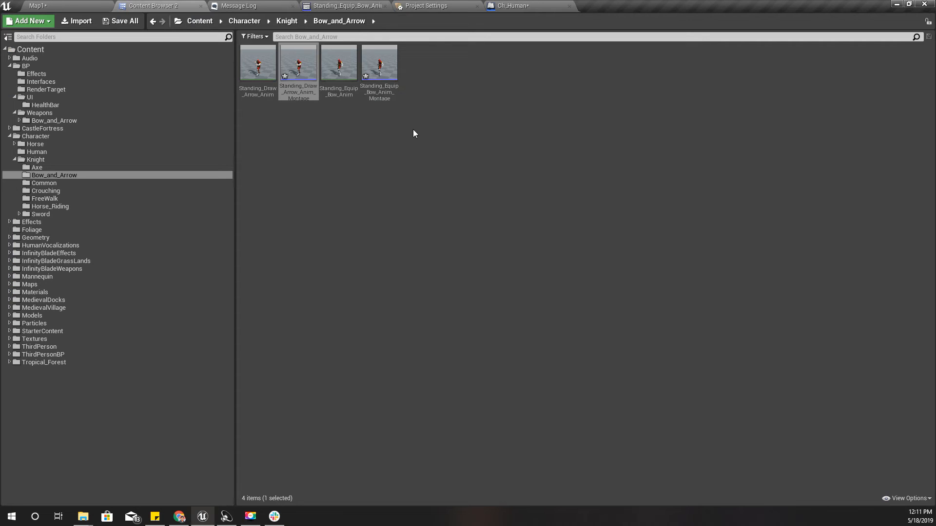
drag(298, 66, 329, 181)
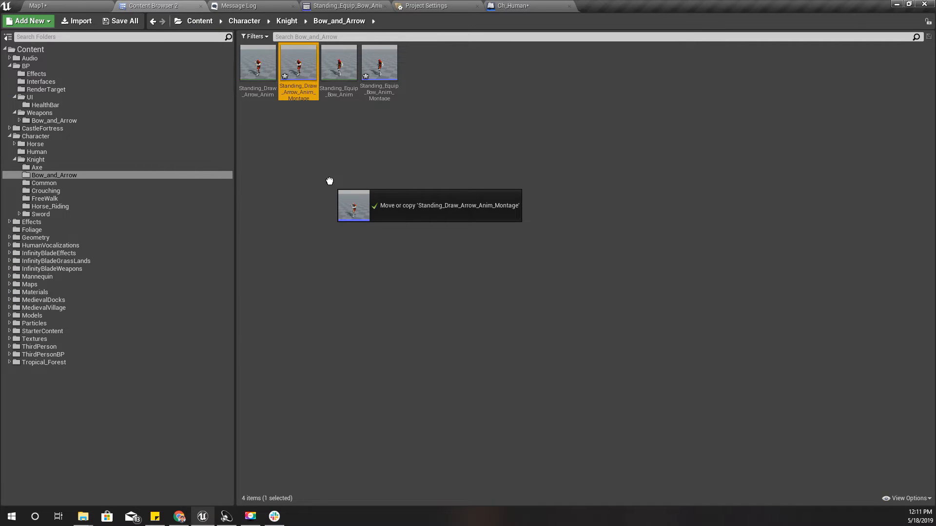
mouse_move(342, 133)
mouse_down()
mouse_move(503, 4)
mouse_move(859, 289)
mouse_up()
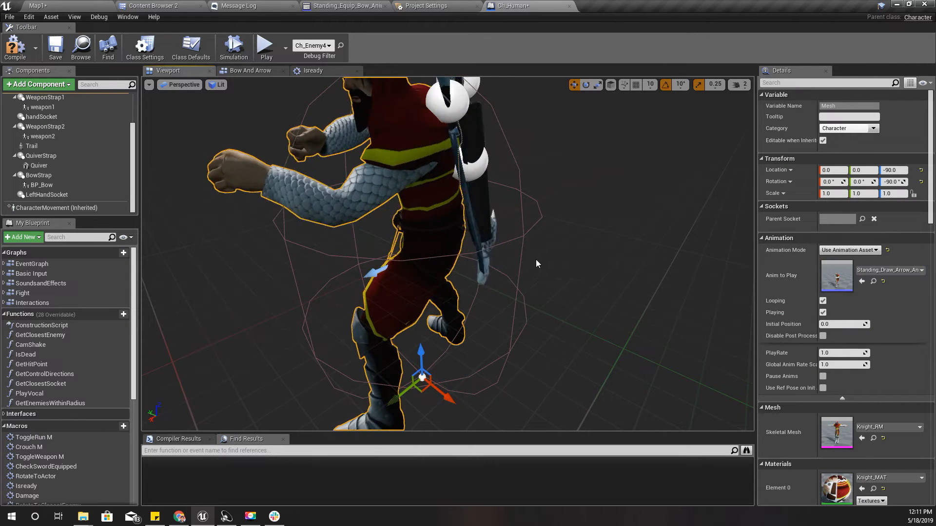
right_drag(556, 274, 649, 224)
mouse_move(526, 290)
right_down()
mouse_move(597, 288)
mouse_move(592, 273)
mouse_move(525, 290)
right_up()
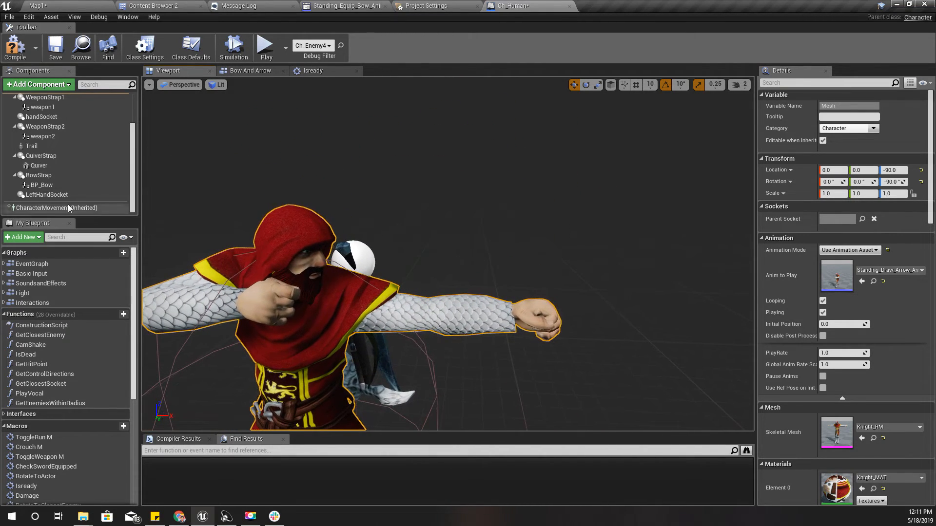
Move the BP_Bow child actor from BowStrap to LeftHandSocket in the component hierarchy
click(48, 194)
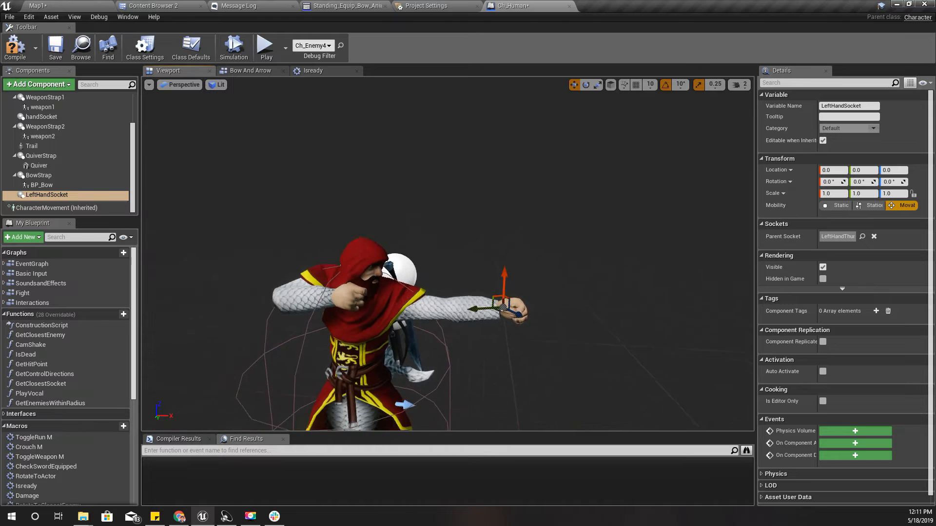
right_drag(487, 273, 399, 267)
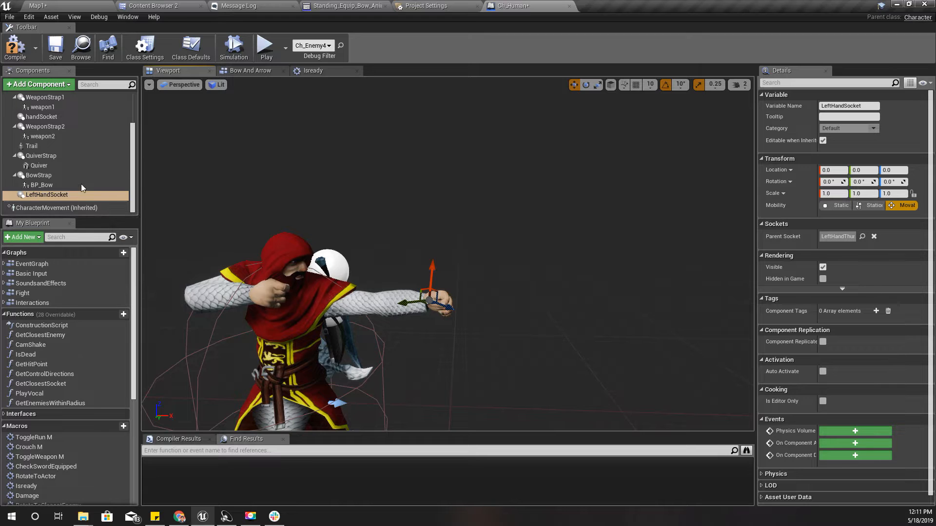
click(43, 186)
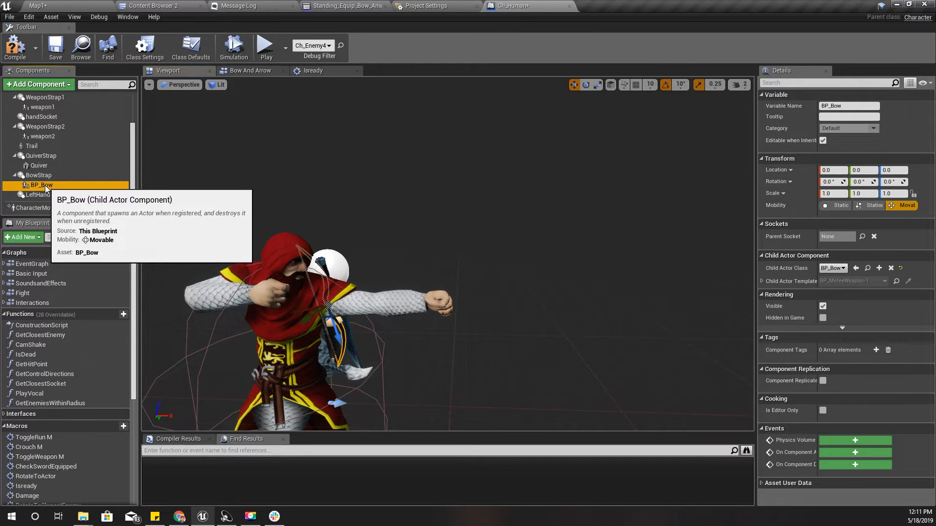
drag(43, 185, 44, 195)
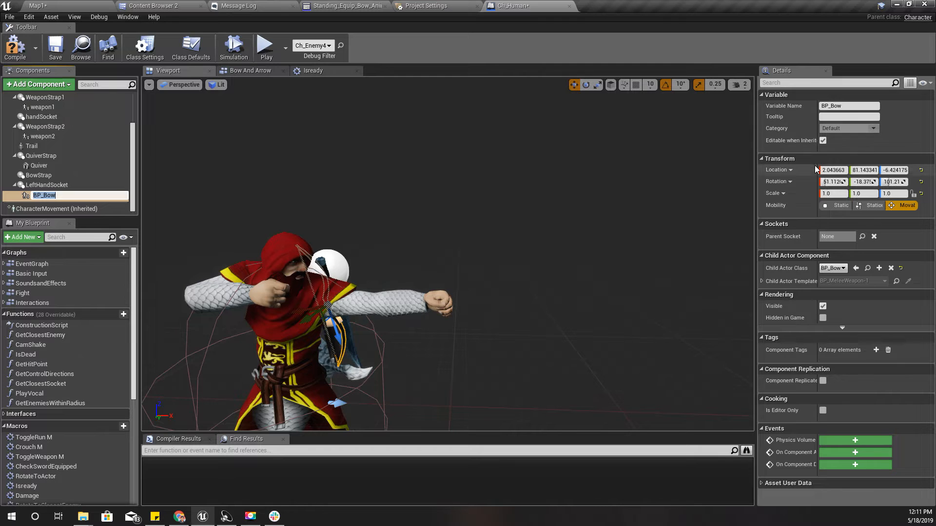
Reset BP_Bow's Location and Rotation to 0 on all axes so it sits exactly on LeftHandSocket
click(836, 170)
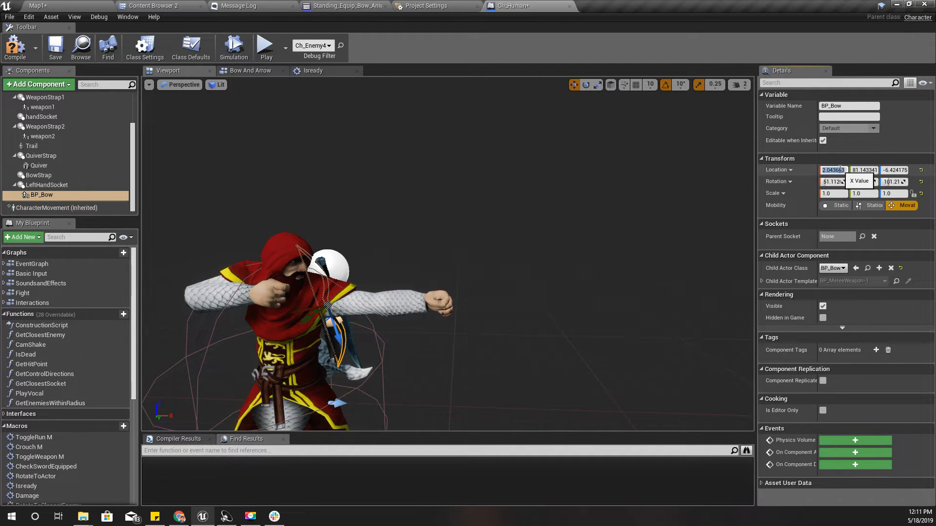
key(Tab)
text(0)
key(Tab)
text(0)
key(Tab)
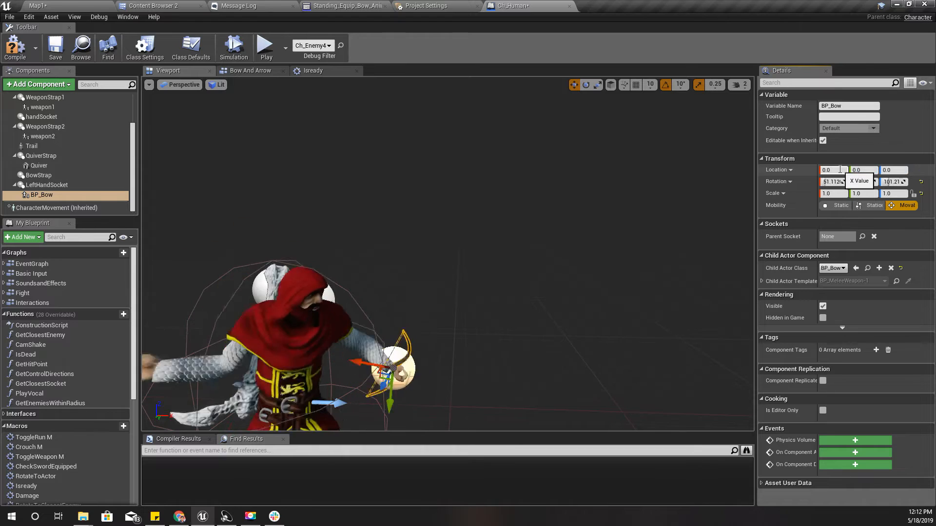
key(Tab)
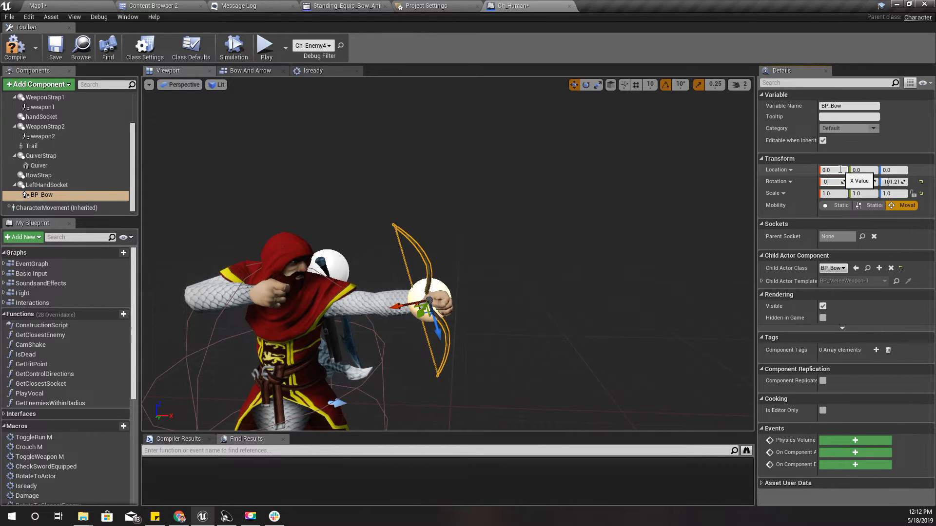
key(Tab)
text(0)
key(Tab)
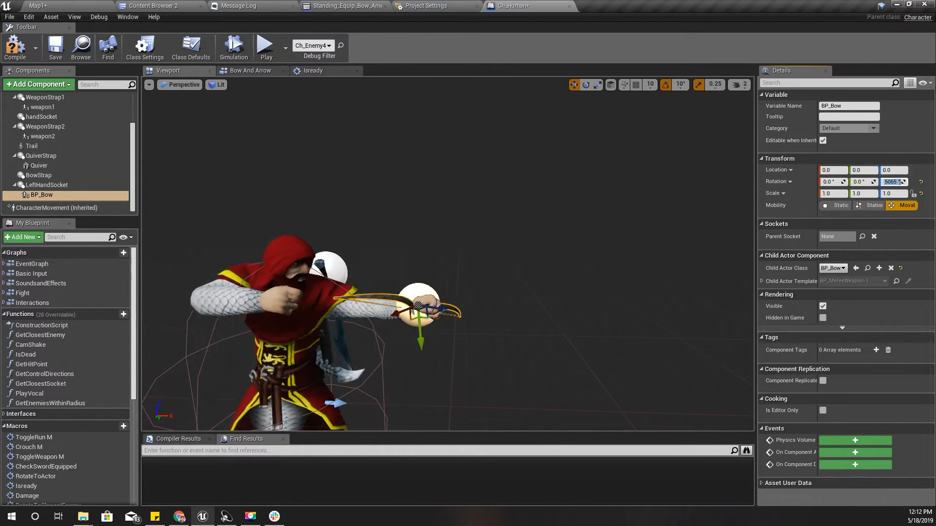
text(0)
key(Return)
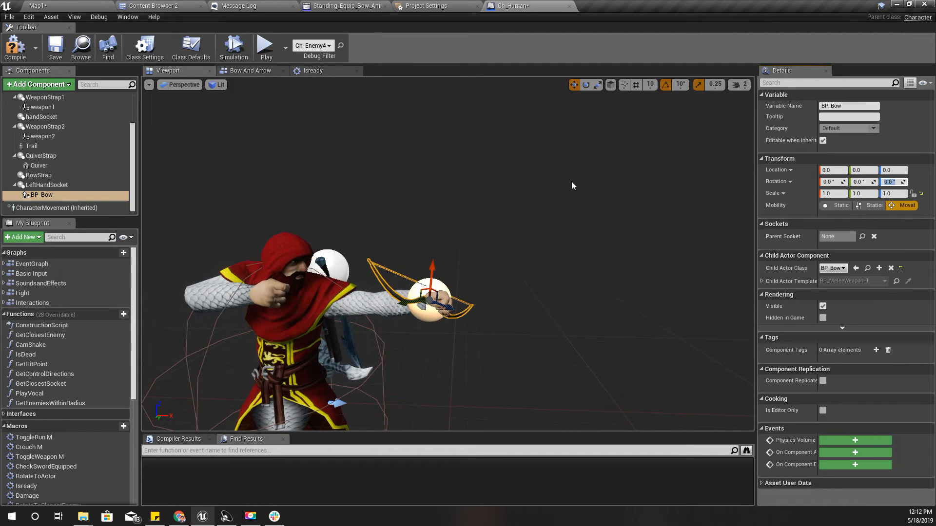
Try pausing the character Mesh's preview animation with Pause Anims, and restore its playback
click(288, 260)
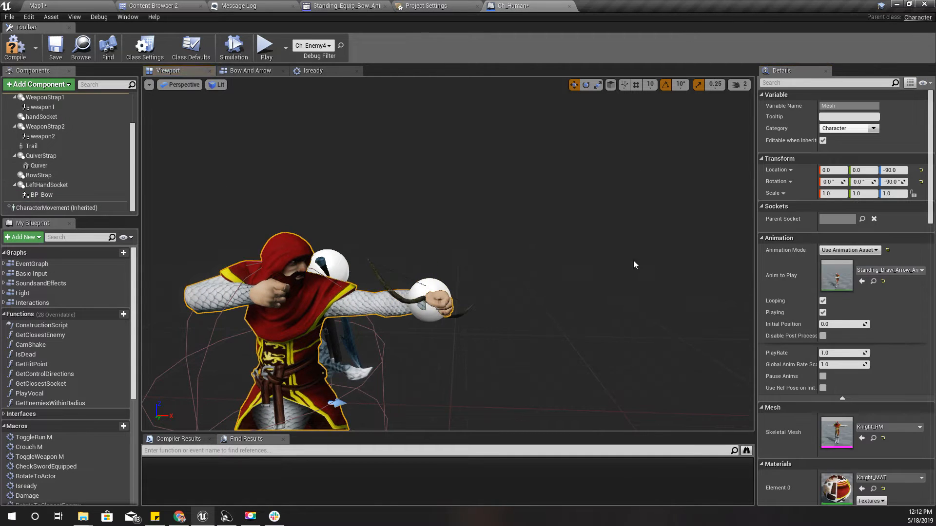
click(823, 312)
click(823, 376)
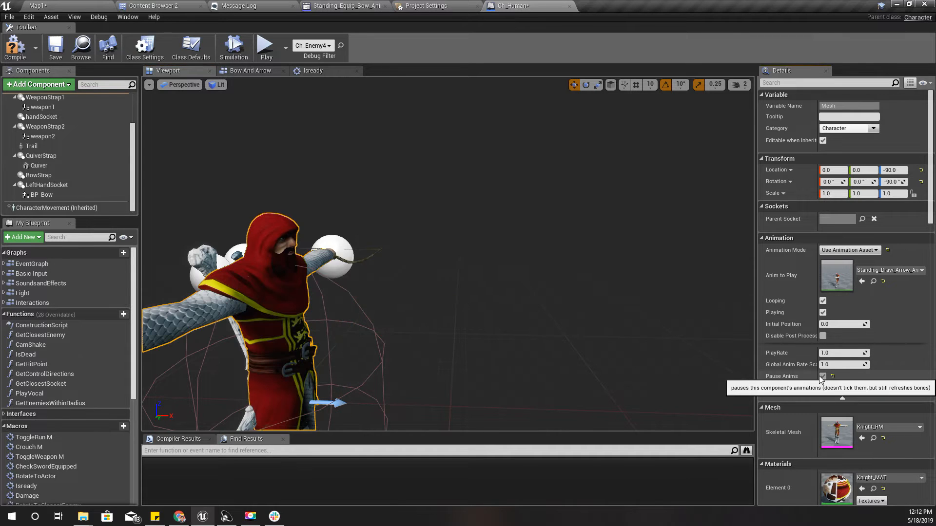
click(822, 377)
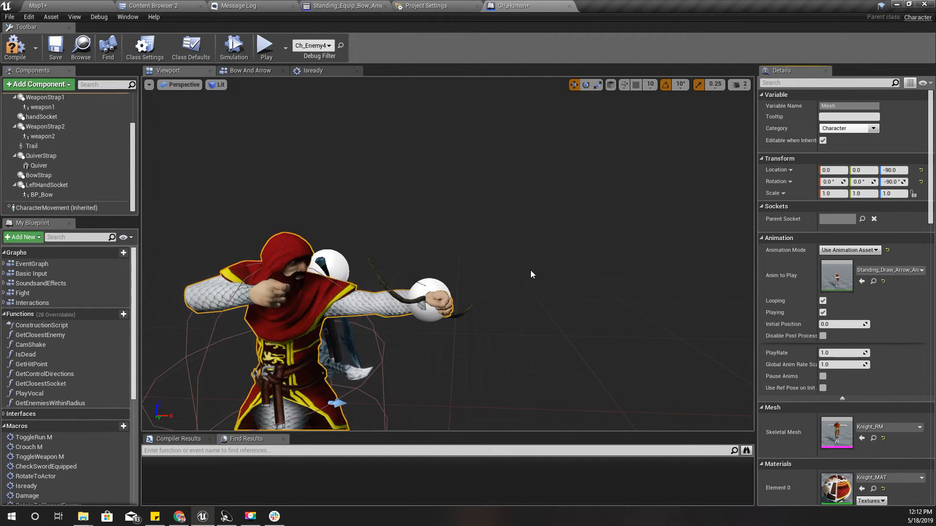
Rotate LeftHandSocket so the bow stands upright in the left hand, with a Y rotation of about -20°
mouse_move(502, 278)
right_down()
mouse_move(254, 278)
mouse_move(488, 280)
right_up()
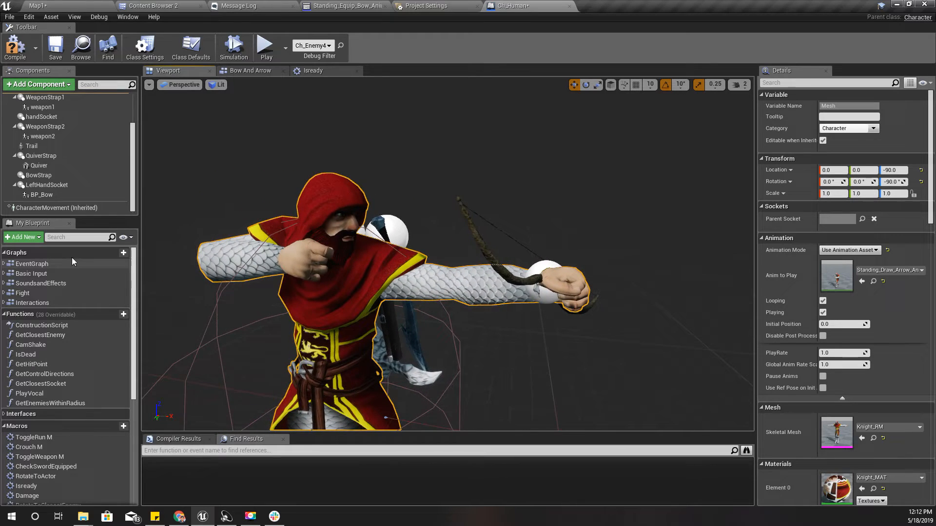
click(57, 184)
right_drag(642, 235, 607, 256)
key(e)
mouse_move(585, 305)
mouse_down()
mouse_move(517, 308)
mouse_move(584, 307)
mouse_up()
mouse_move(584, 343)
right_down()
mouse_move(590, 268)
mouse_move(583, 214)
mouse_move(578, 355)
right_up()
right_drag(587, 264, 403, 287)
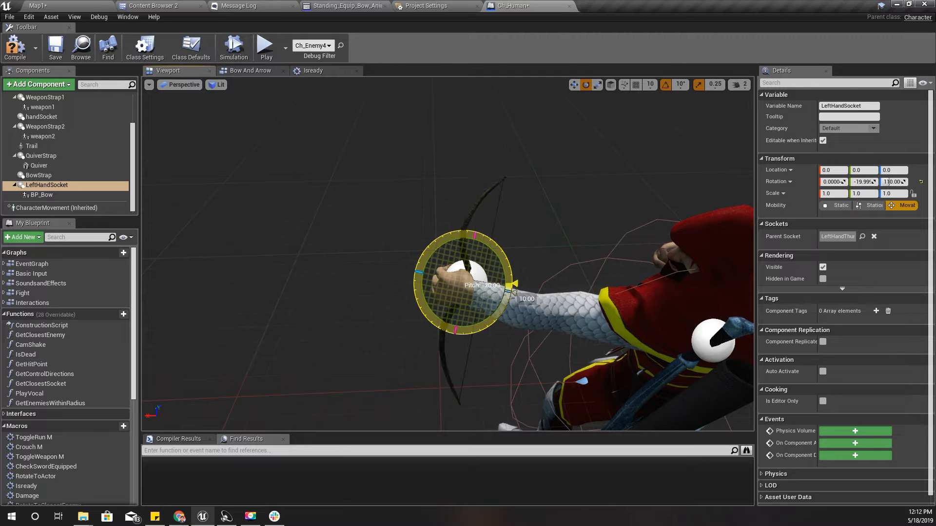
right_drag(540, 219, 302, 219)
key(w)
right_drag(547, 279, 557, 273)
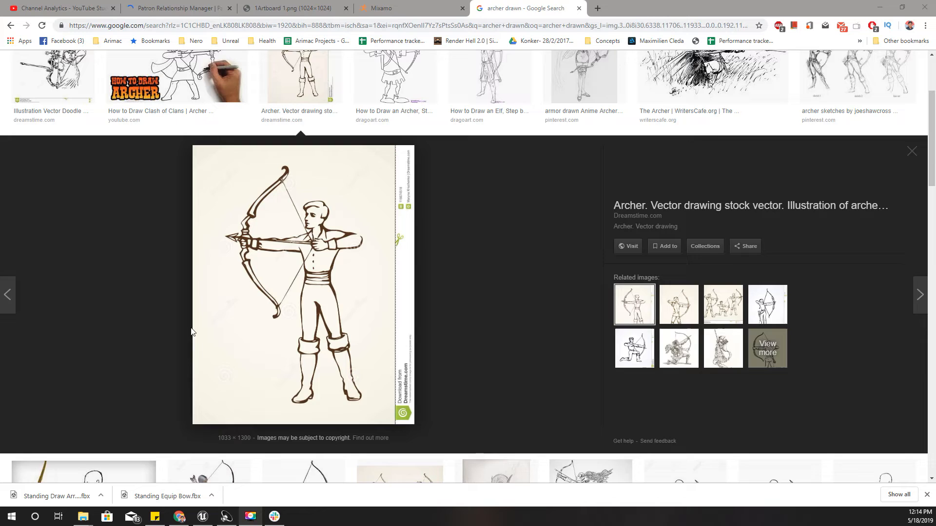
Examine the archer reference drawing in the browser for the bow's size and grip, and return to Unreal Editor
scroll(258, 314, up, 3)
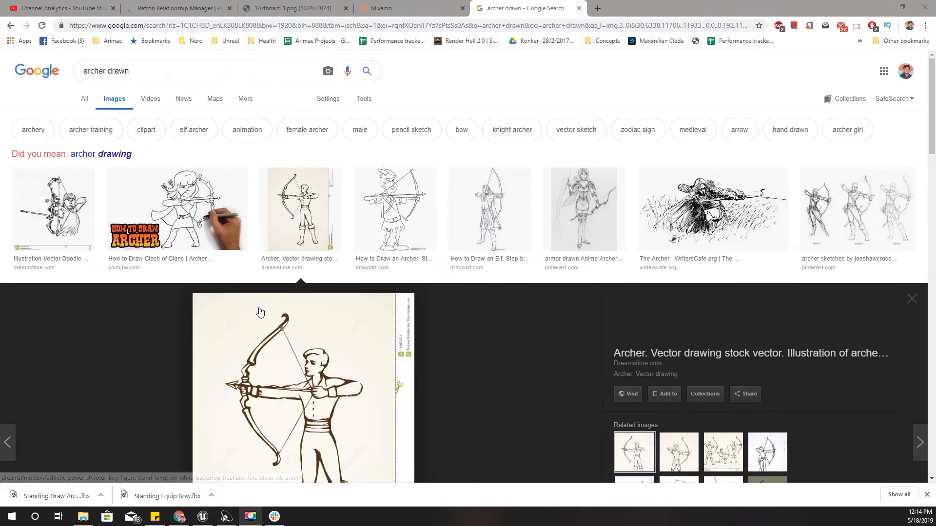
scroll(266, 303, down, 4)
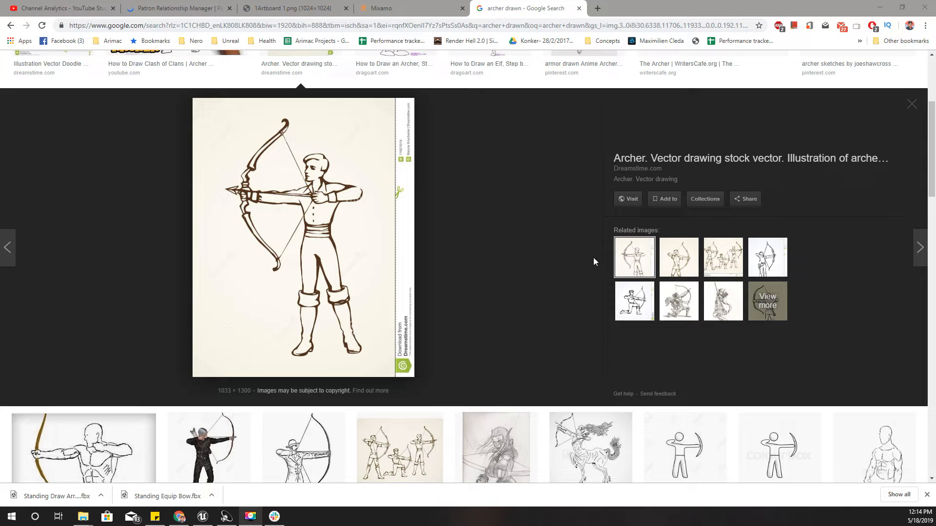
click(202, 516)
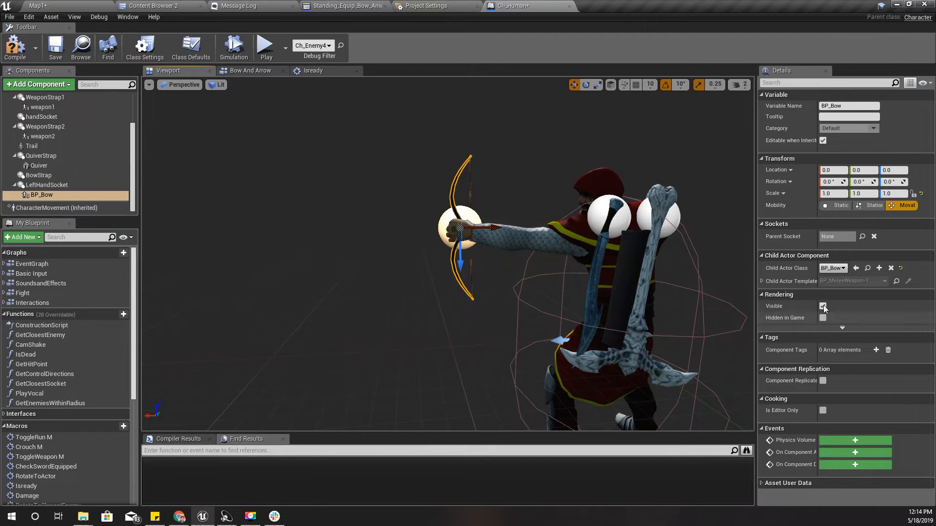
Open the BP_Bow blueprint, set its Bow mesh's Scale to 2.0 on all axes, and compile
click(867, 269)
double_click(345, 76)
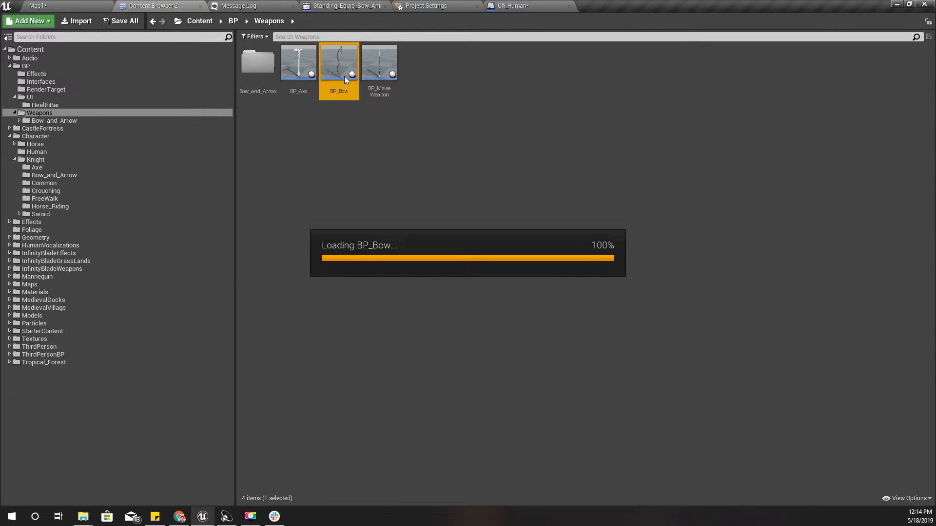
click(172, 71)
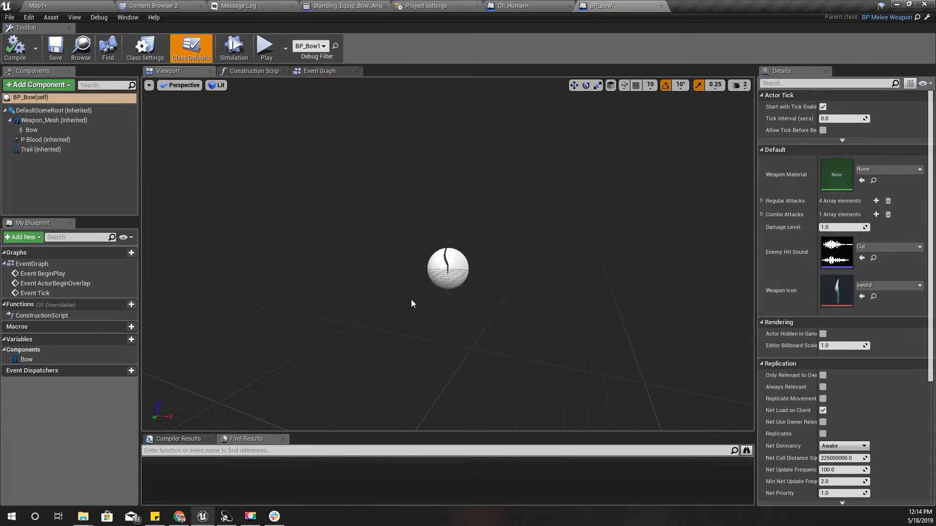
click(32, 130)
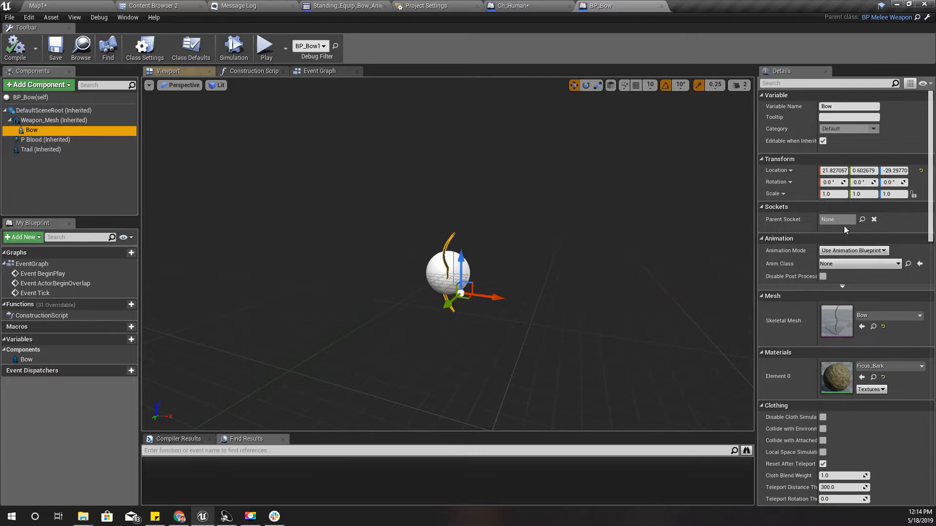
text(2)
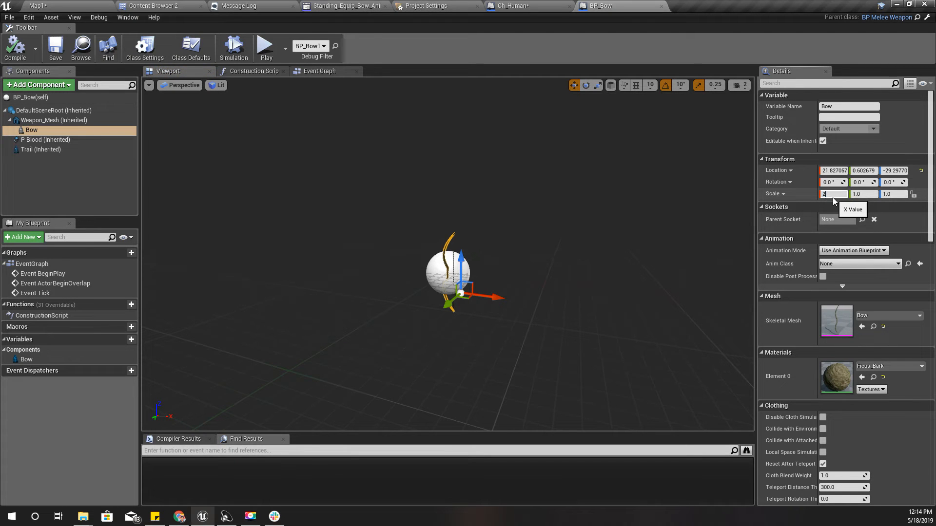
key(Tab)
key(Tab)
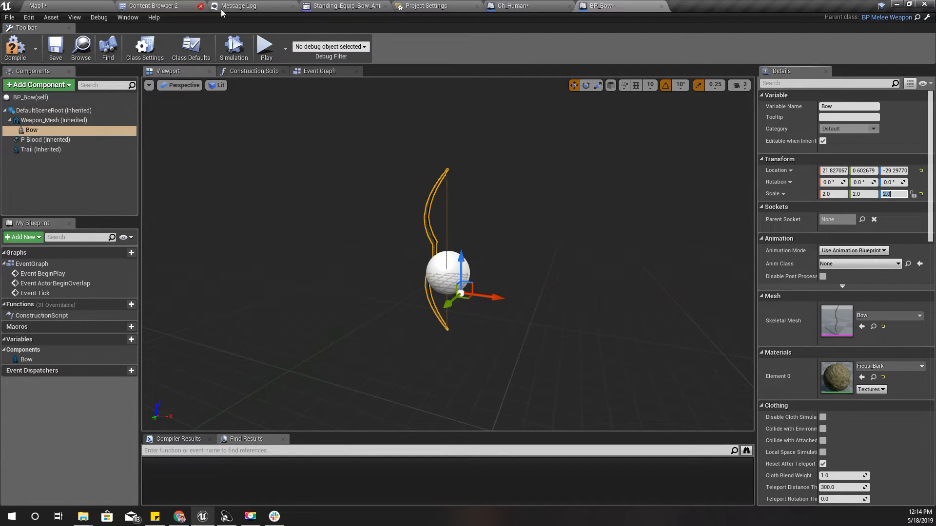
click(12, 46)
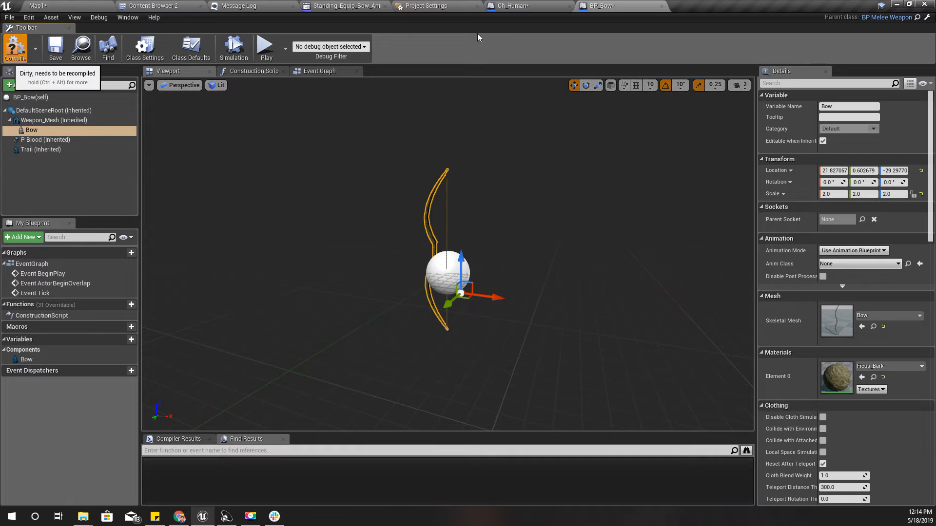
Inspect the enlarged bow's size and fit in the character's left hand in Ch_Human, and return to BP_Bow
click(513, 6)
right_drag(447, 253, 453, 275)
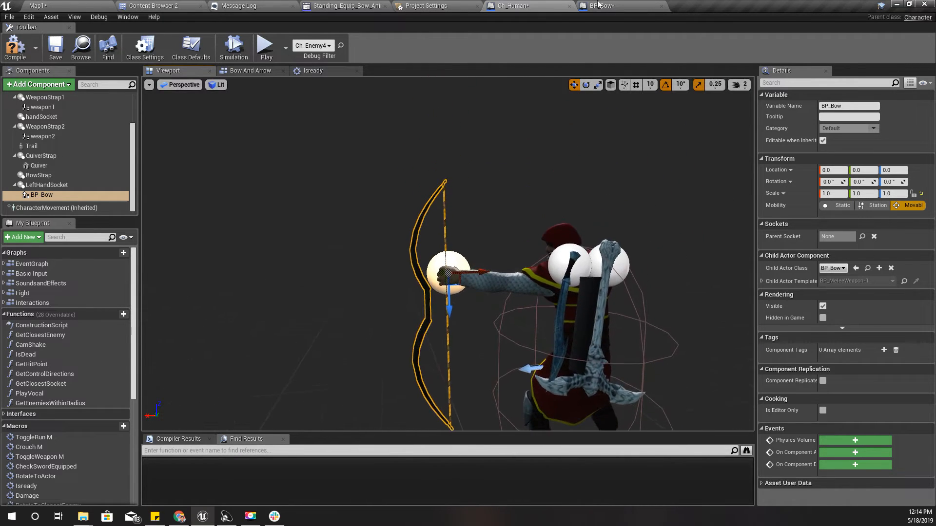
click(601, 5)
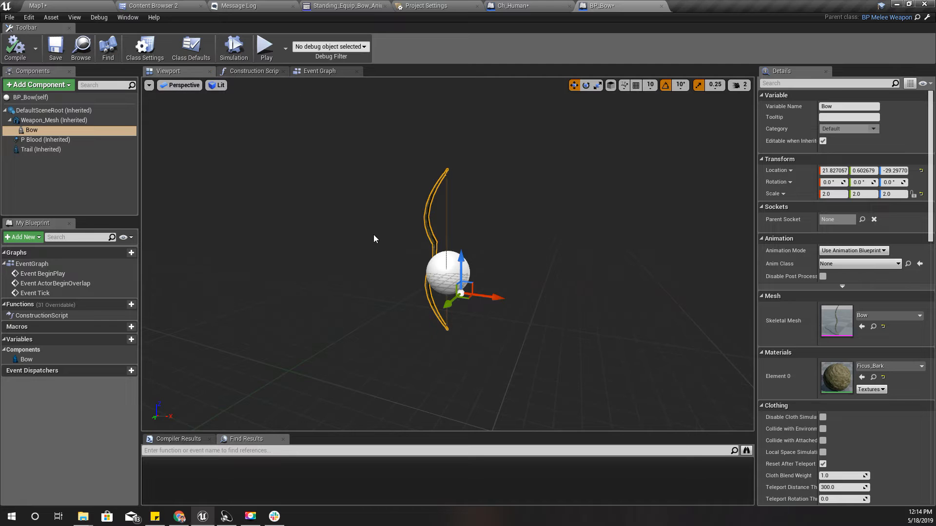
Make the inherited Weapon_Mesh visible in BP_Bow as a placement reference for the bow's grip
right_drag(376, 258, 407, 239)
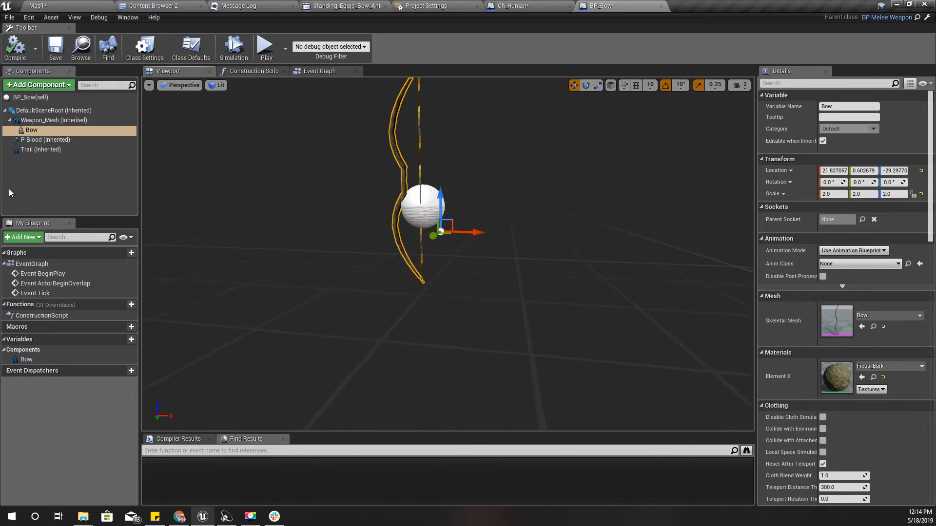
click(30, 131)
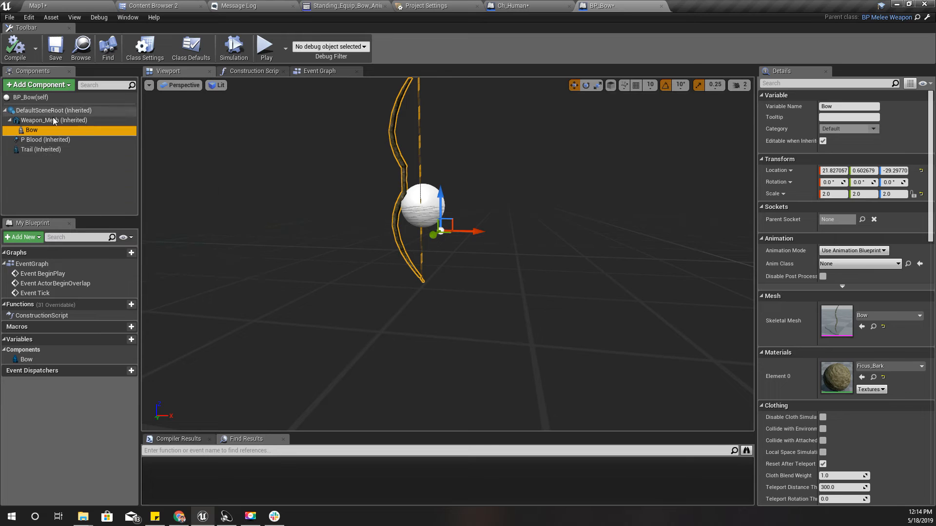
click(73, 120)
scroll(855, 441, down, 1)
scroll(853, 439, down, 5)
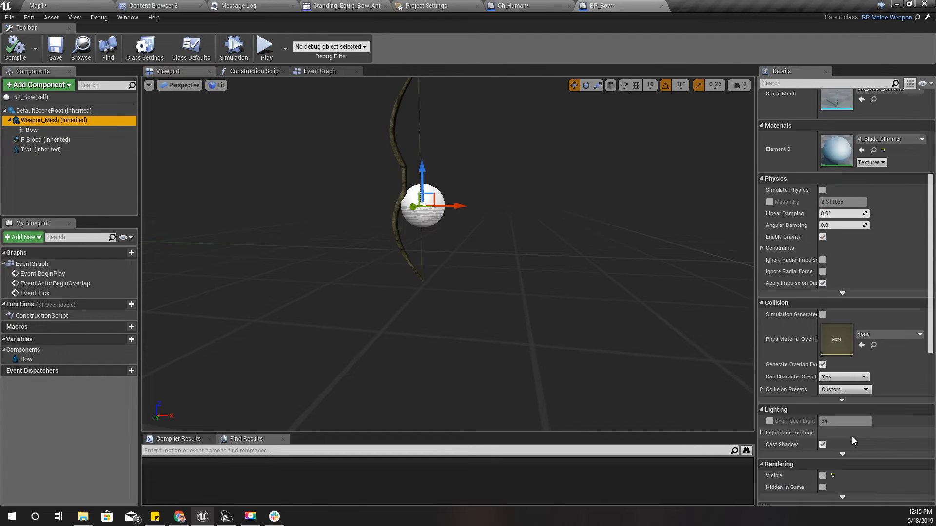
right_drag(683, 332, 697, 312)
mouse_move(452, 271)
right_down()
mouse_move(470, 274)
mouse_move(451, 271)
right_up()
Move the Bow mesh so its grip lines up with the handle of Weapon_Mesh
click(68, 130)
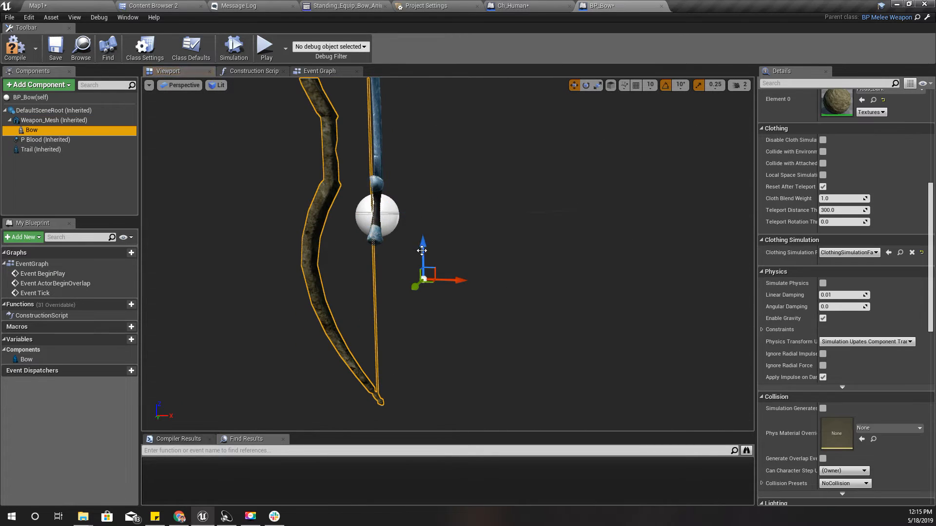
drag(433, 265, 480, 329)
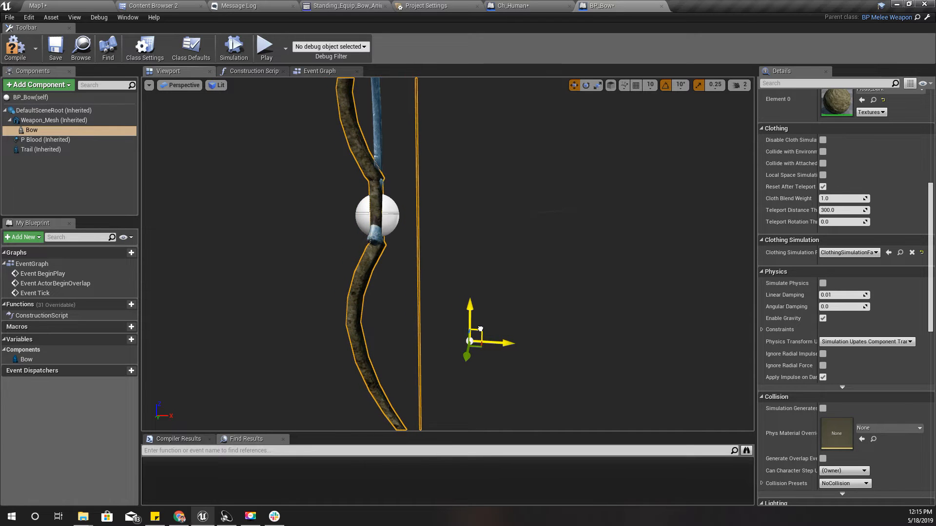
Check the Bow mesh's grip alignment with Weapon_Mesh in the left and front orthographic views, and compile BP_Bow
click(179, 85)
click(181, 135)
scroll(446, 280, up, 8)
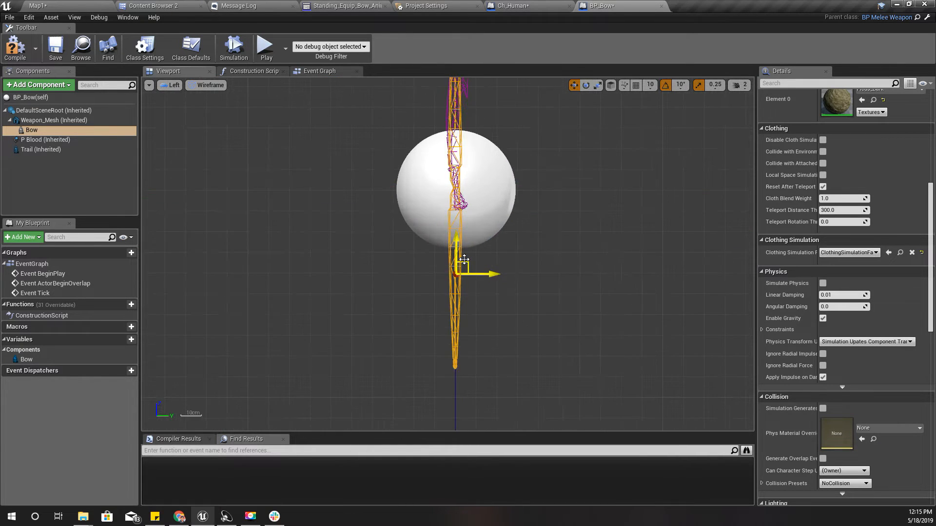
right_drag(519, 167, 505, 282)
click(172, 85)
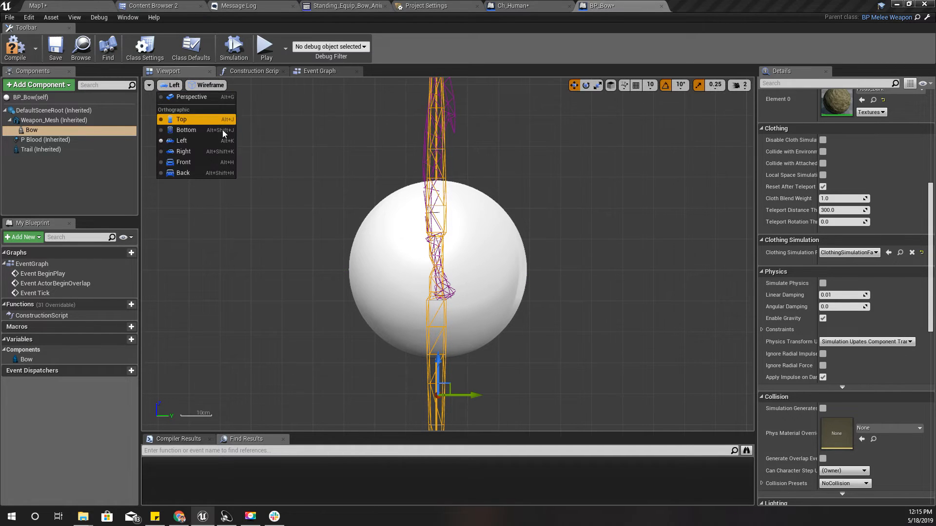
click(205, 161)
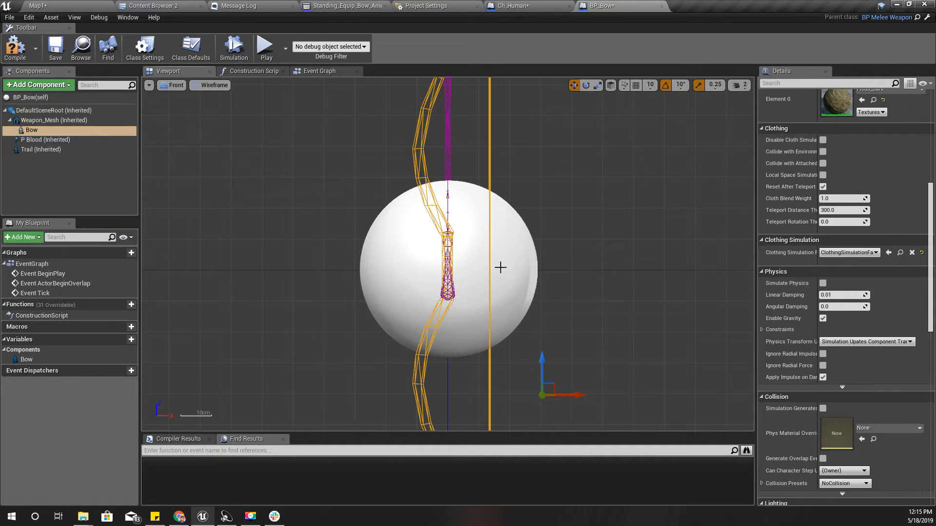
click(15, 47)
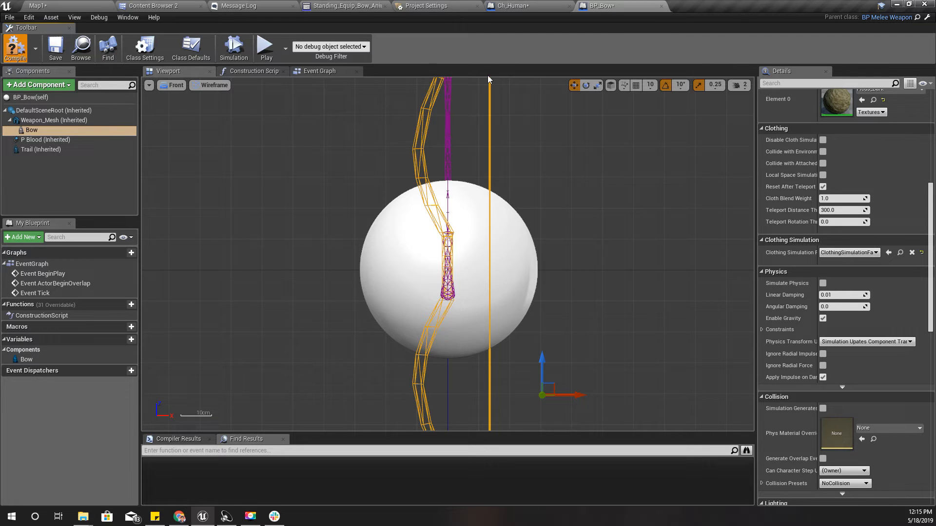
Make the inherited Weapon_Mesh invisible again in BP_Bow and compile the blueprint
click(447, 127)
click(172, 85)
click(178, 100)
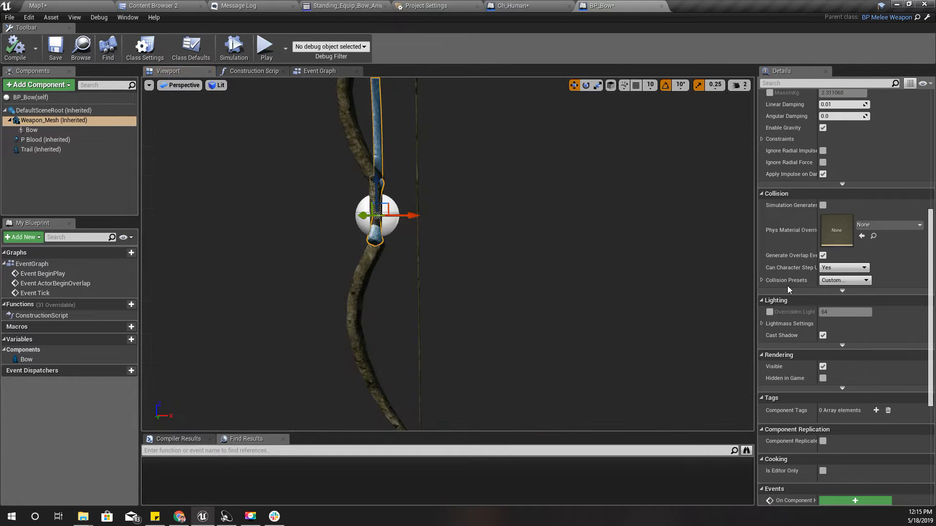
click(823, 366)
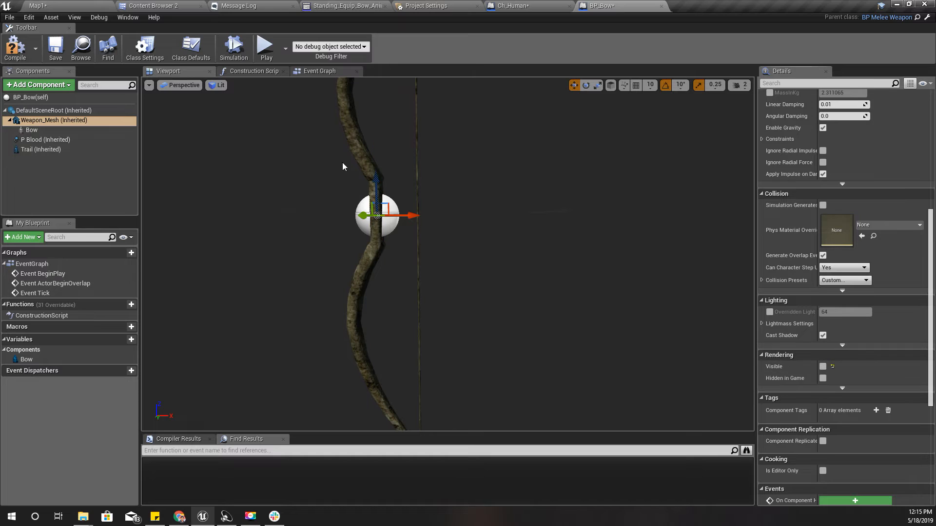
click(7, 53)
Inspect the repositioned bow's fit and tilt in the character's left hand in Ch_Human from several angles
click(513, 5)
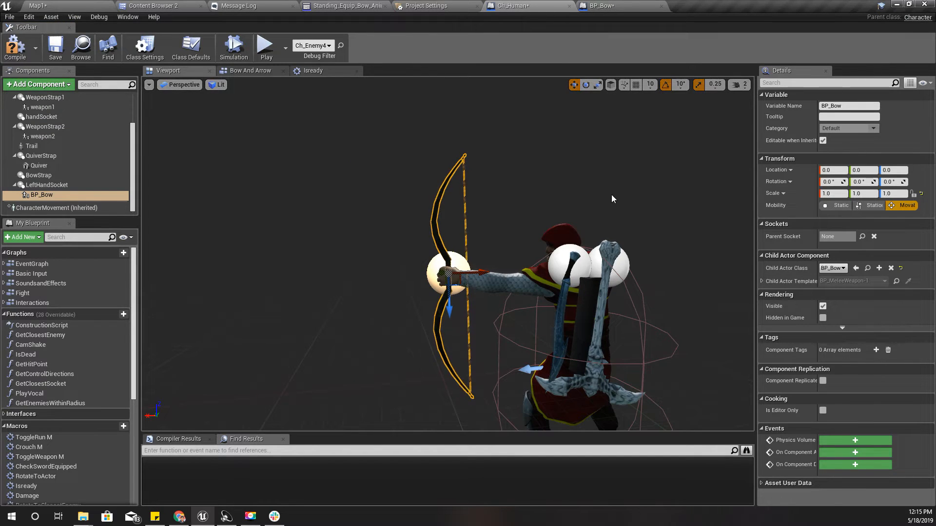
mouse_move(611, 194)
right_down()
mouse_move(417, 201)
mouse_move(613, 199)
right_up()
key(d)
key(a)
key(d)
click(98, 176)
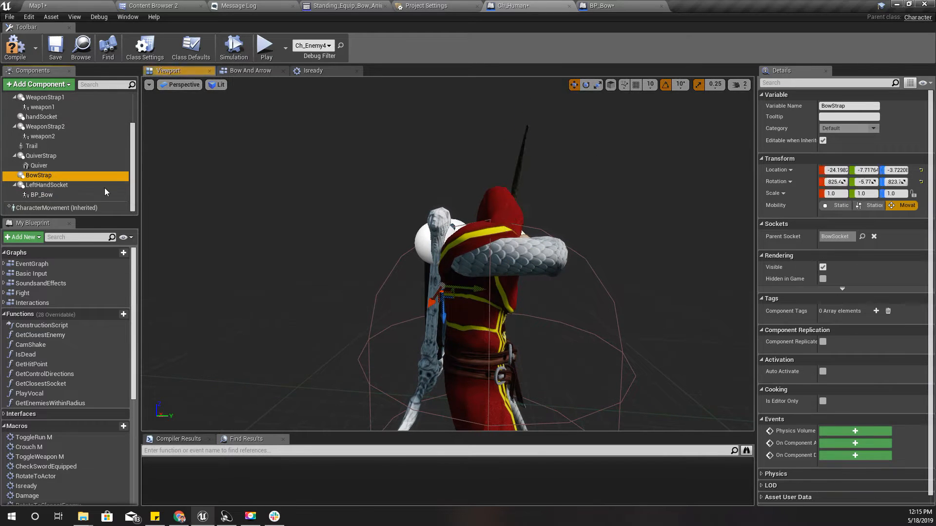
right_drag(466, 275, 556, 277)
key(a)
key(w)
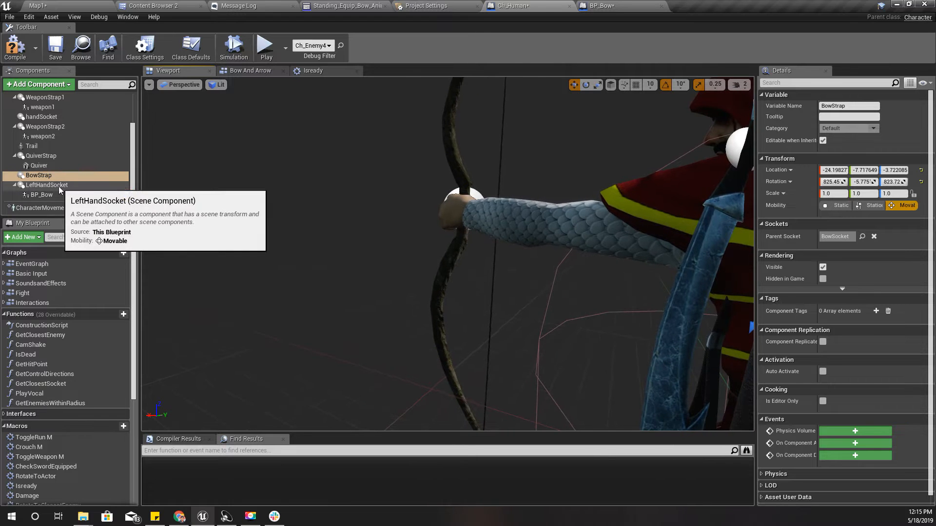
Rotate LeftHandSocket 10° in the left orthographic view to bring the tilted bow closer to vertical
click(60, 186)
key(w)
key(d)
mouse_move(420, 242)
right_down()
mouse_move(371, 235)
mouse_move(420, 240)
mouse_move(412, 228)
right_up()
key(s)
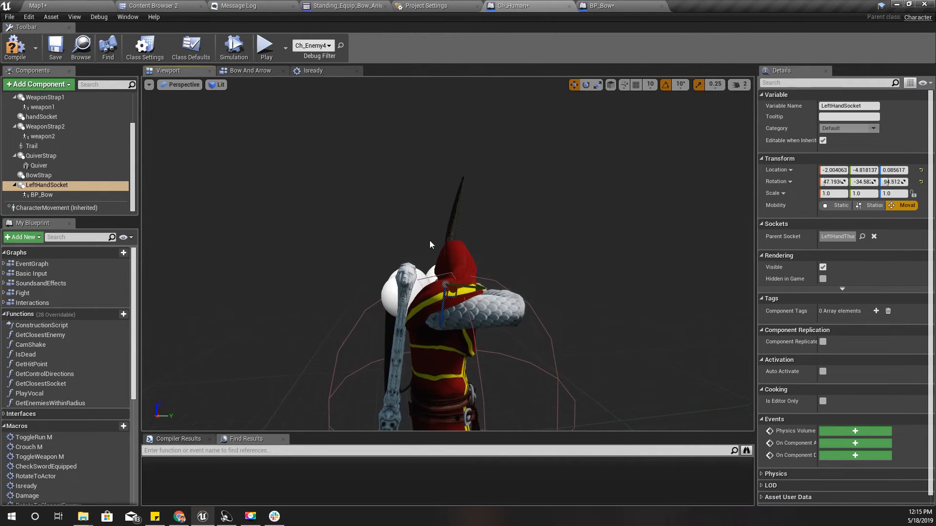
click(177, 86)
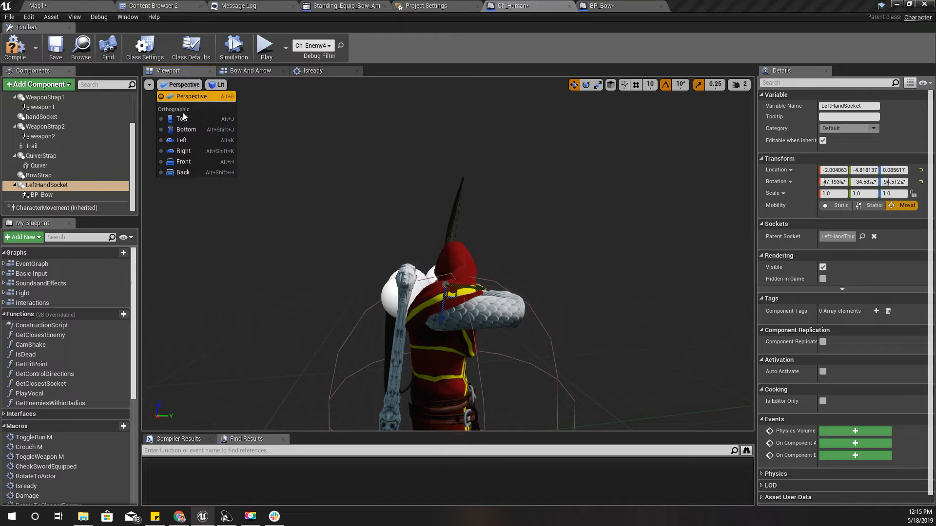
click(198, 165)
scroll(478, 252, up, 6)
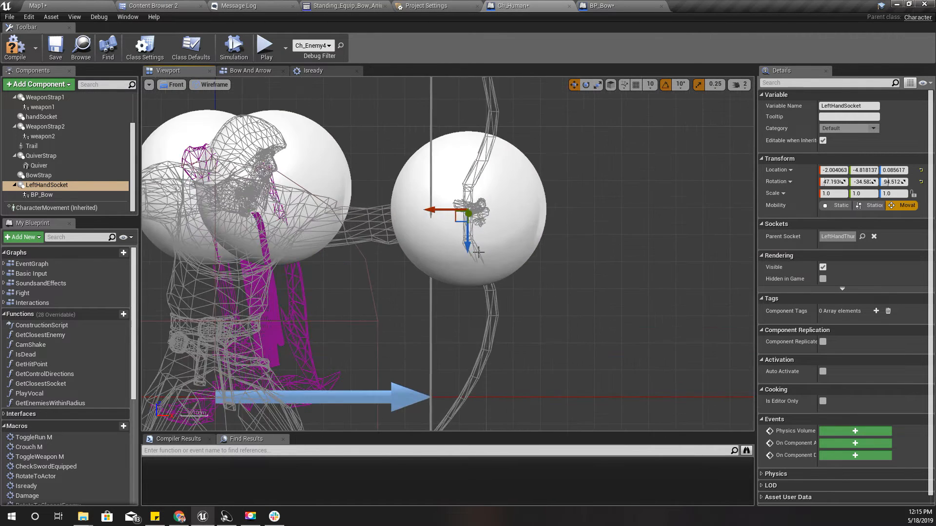
scroll(478, 252, down, 6)
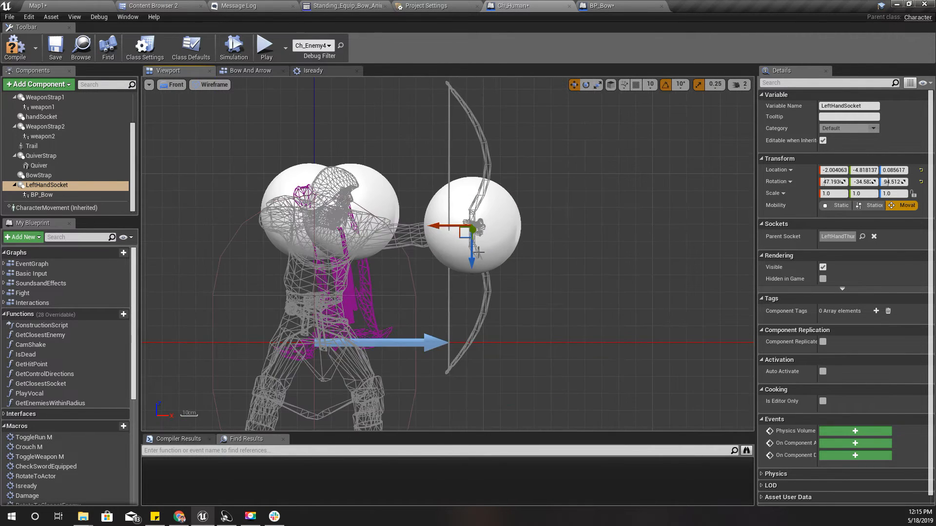
click(174, 85)
click(183, 142)
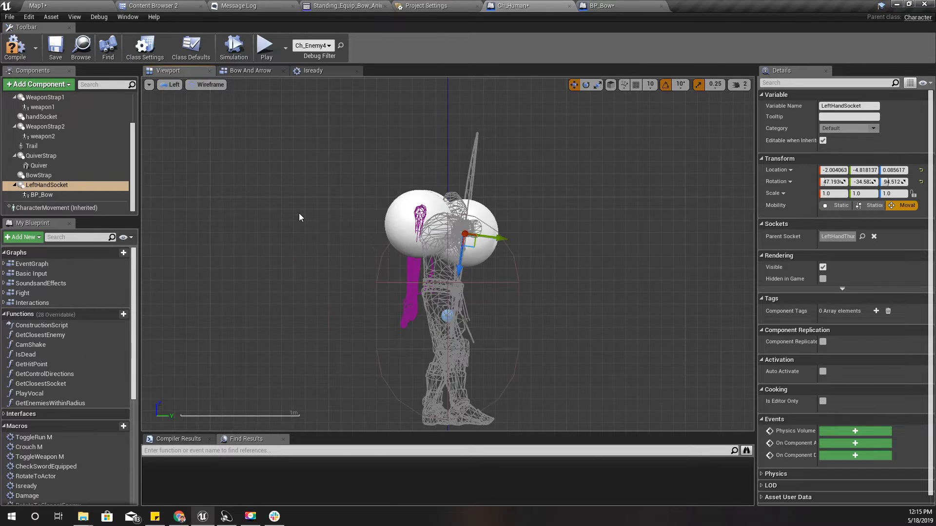
scroll(461, 256, up, 3)
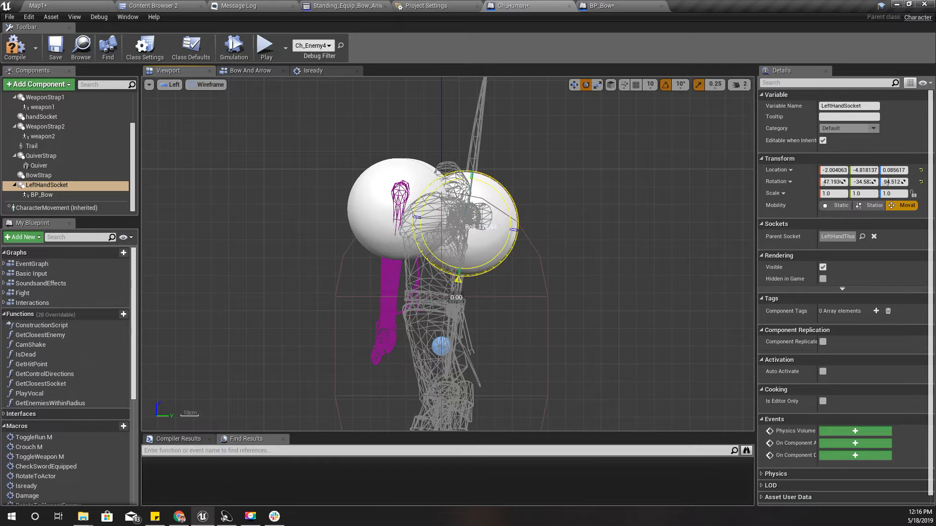
drag(458, 279, 468, 279)
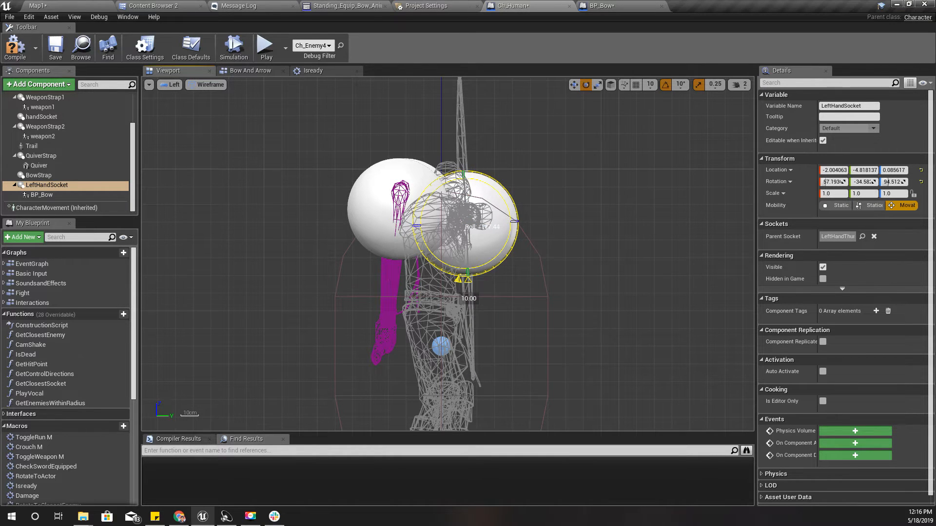
Turn off rotation snapping, fine-tune LeftHandSocket's X rotation to about 55.1°, and check the bow in the perspective view
right_drag(564, 178, 519, 185)
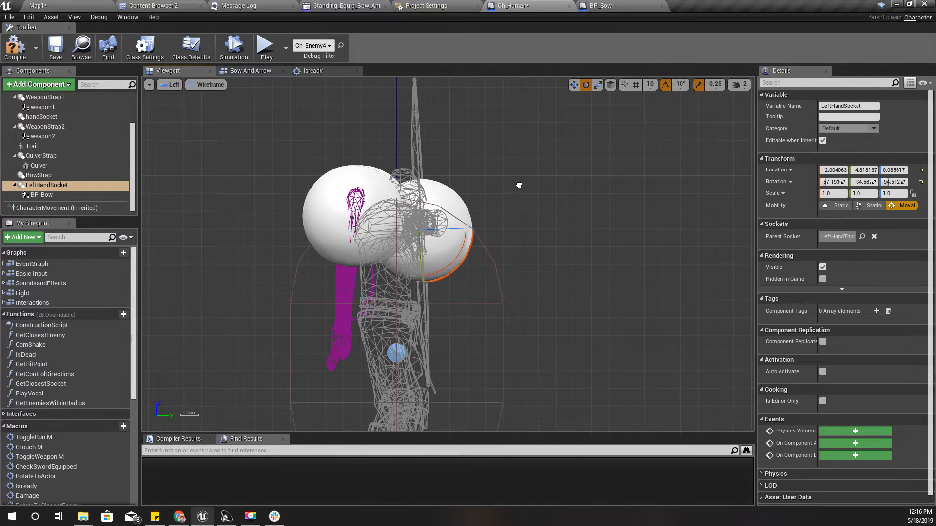
click(665, 84)
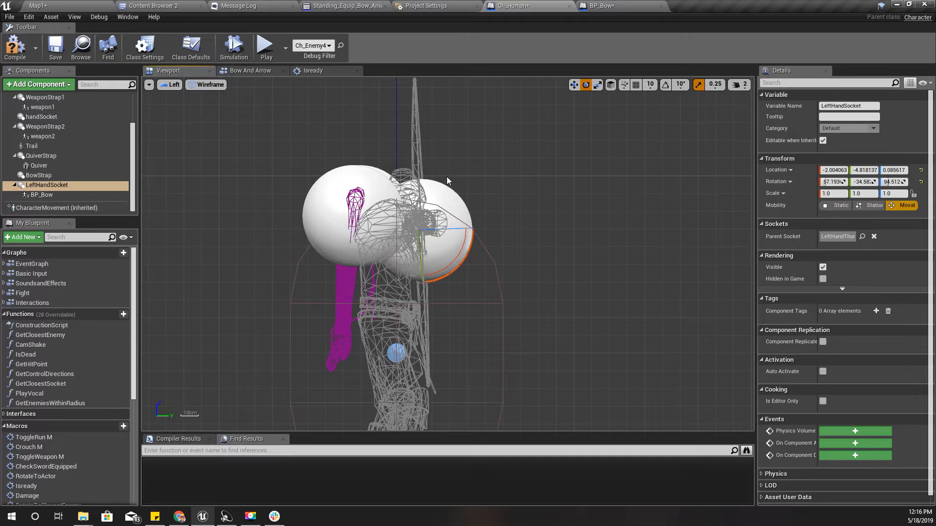
drag(477, 266, 456, 252)
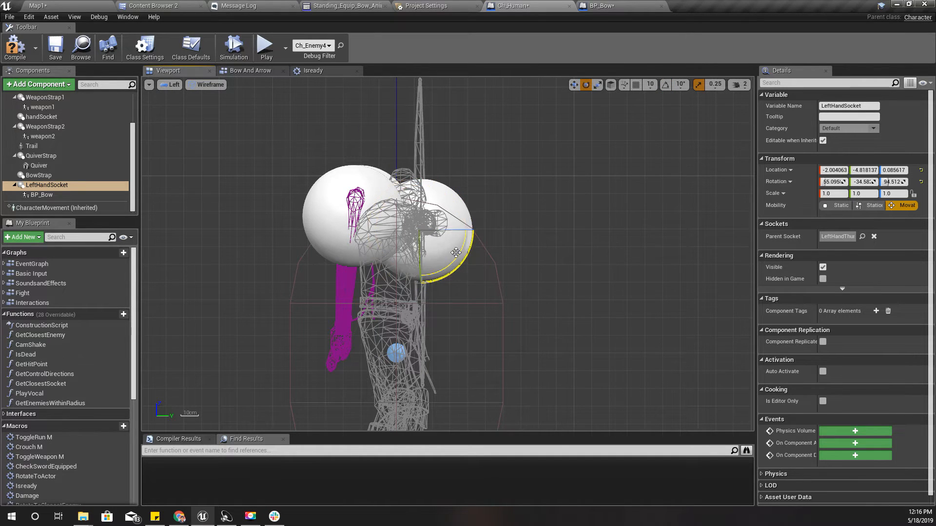
click(172, 85)
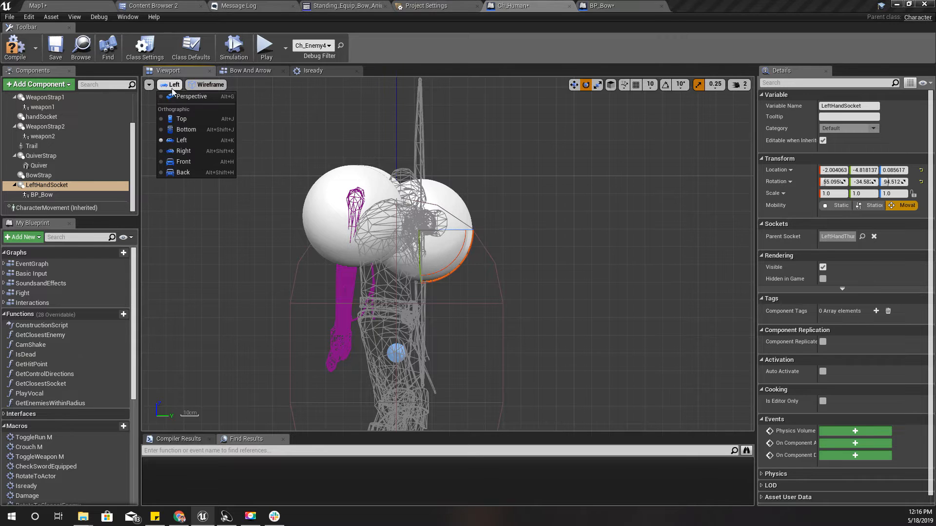
click(176, 99)
right_drag(413, 243, 443, 287)
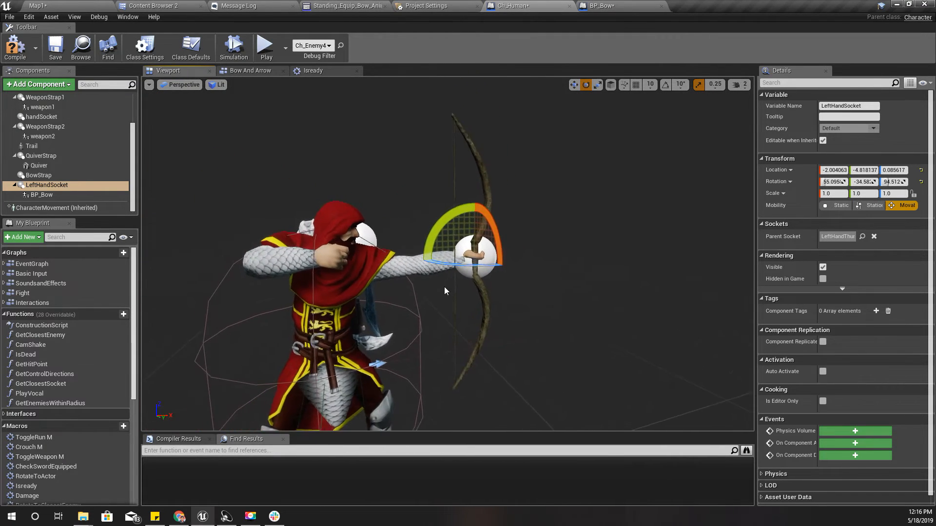
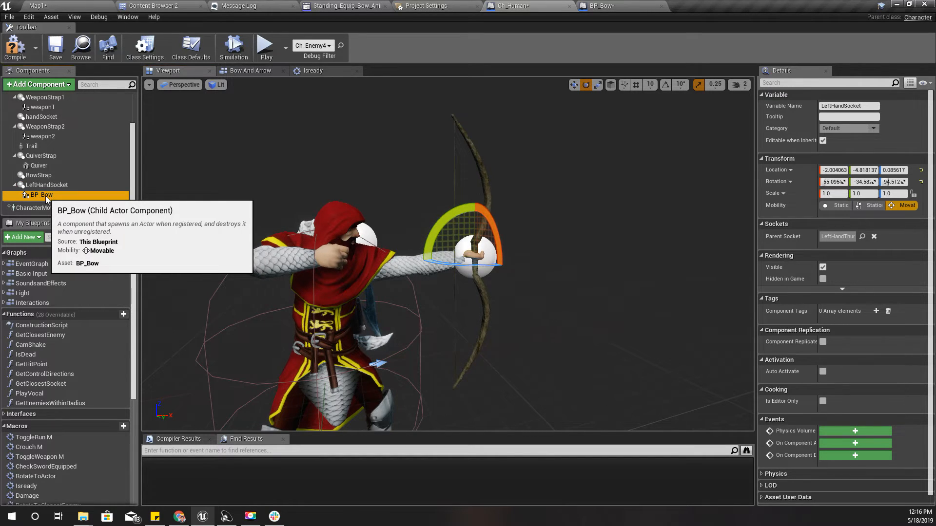
Attach BP_Bow to BowStrap instead of LeftHandSocket and set its X, Y and Z location to 0
drag(46, 195, 50, 176)
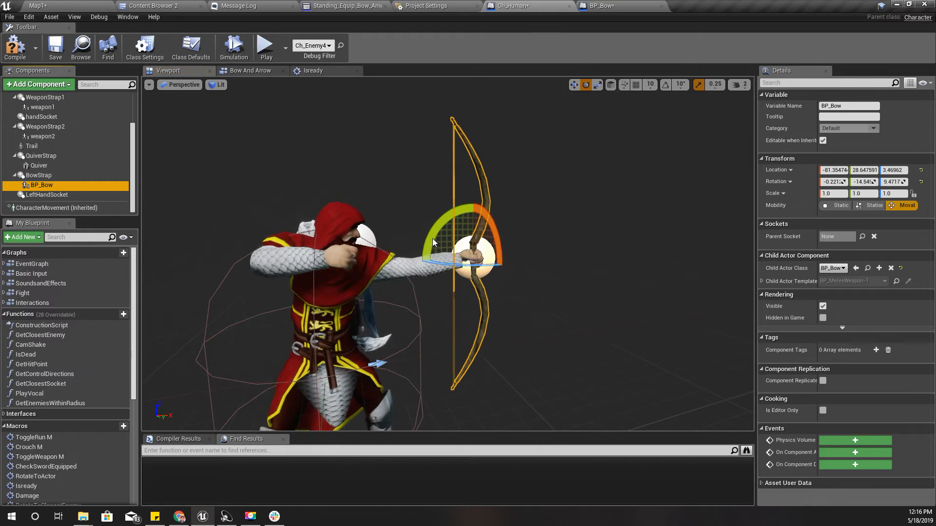
click(827, 170)
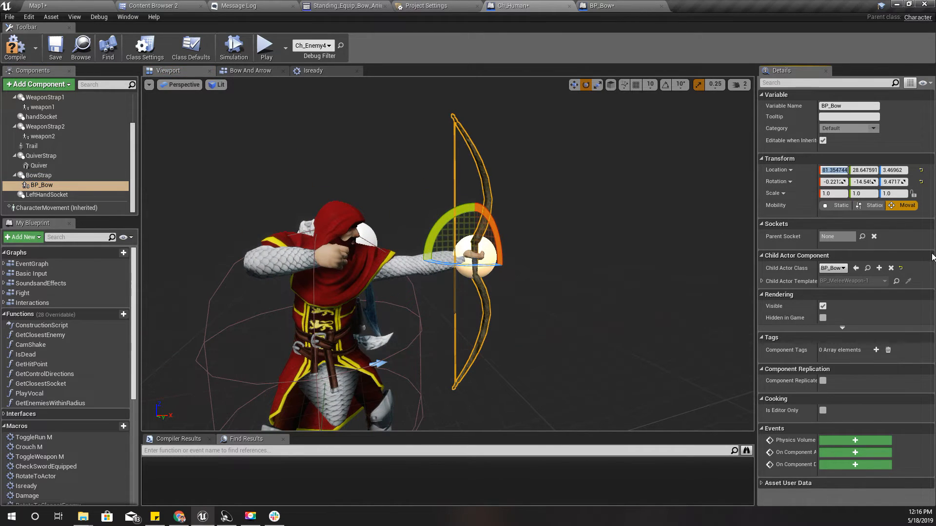
text(0)
key(Tab)
text(0)
key(Tab)
text(0)
key(Tab)
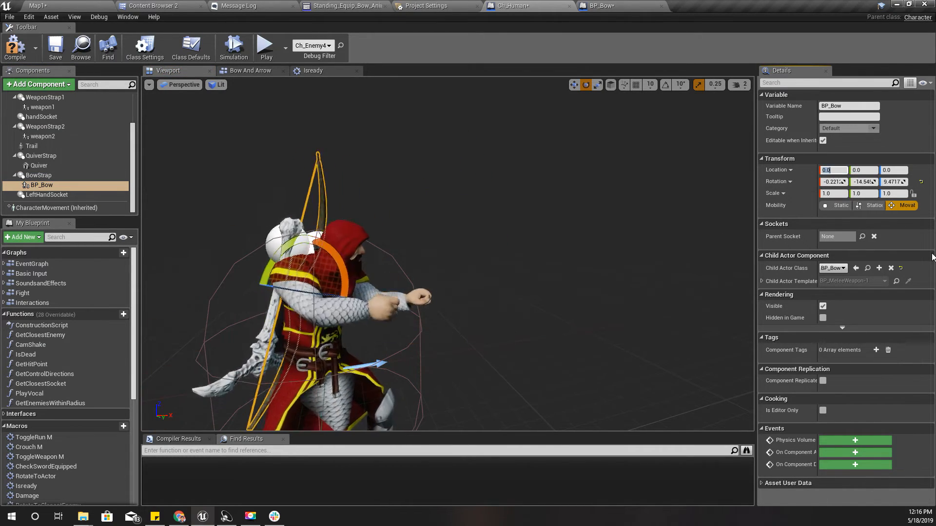
Set BP_Bow's X, Y and Z rotation to 0 and check how the bow sits on the character's back
key(Tab)
key(Tab)
text(0)
key(Tab)
text(0)
key(Tab)
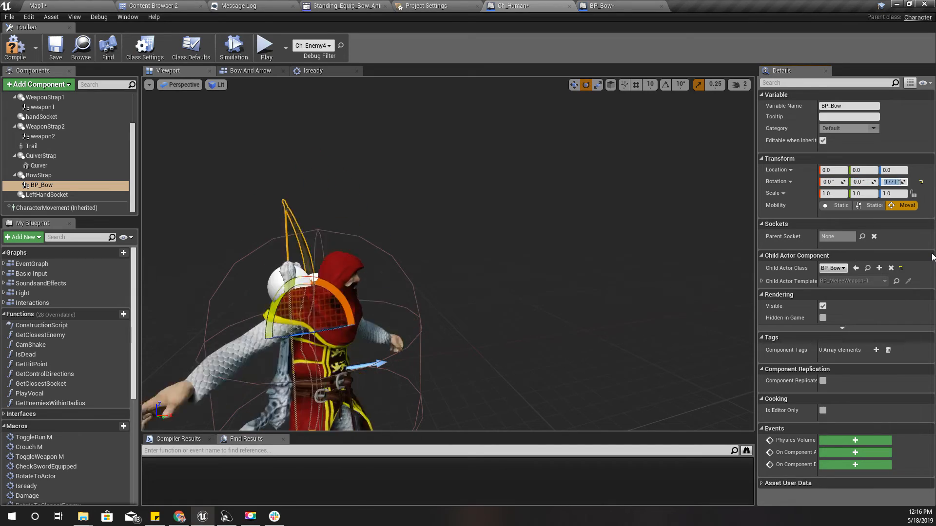
text(0)
key(Return)
right_drag(468, 258, 509, 255)
key(w)
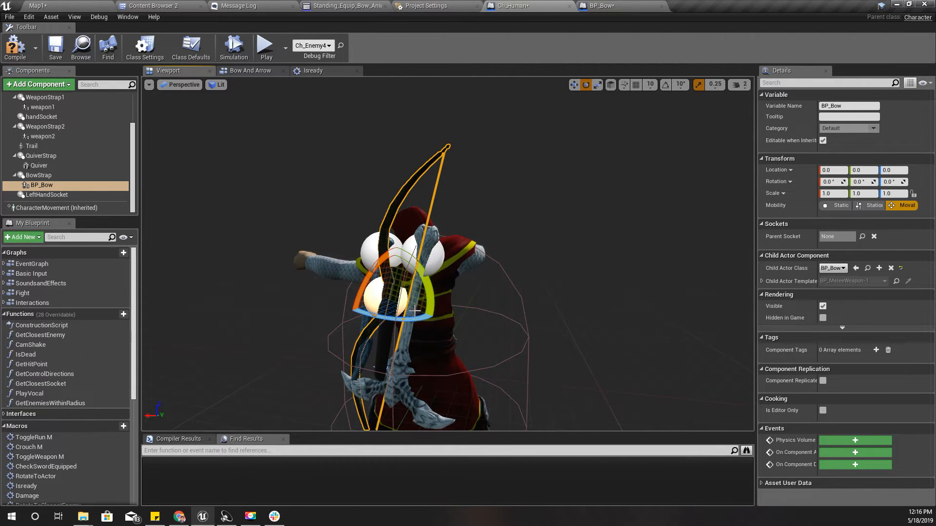
right_drag(414, 311, 389, 305)
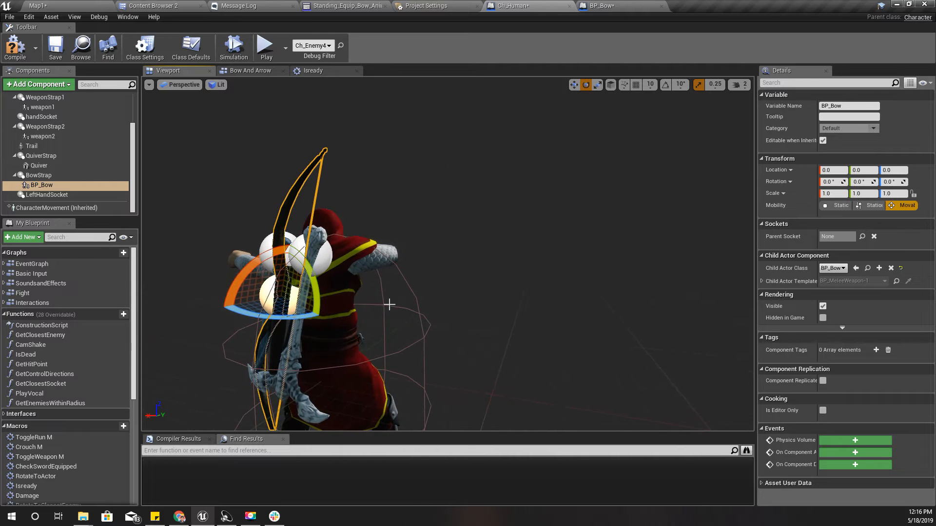
Switch the character Mesh's animation mode to Use Animation Blueprint and compile Ch_Human
click(388, 252)
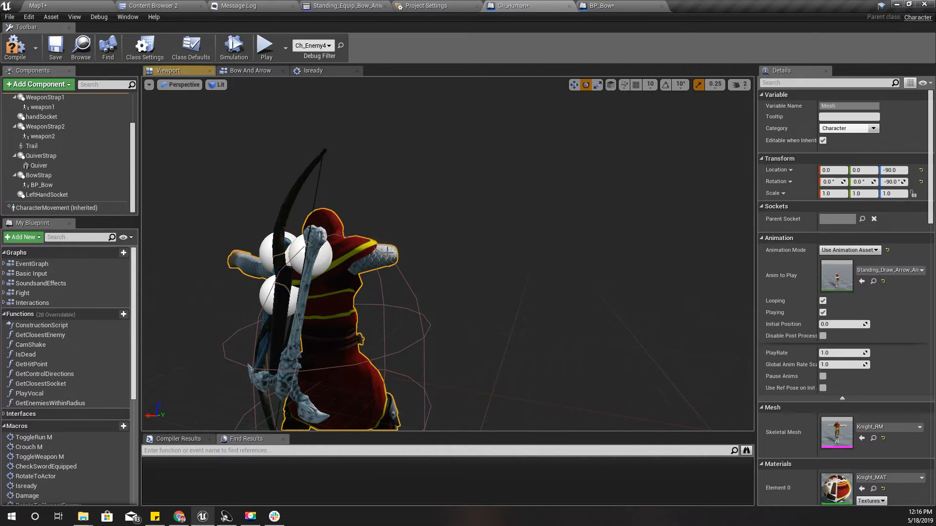
click(853, 251)
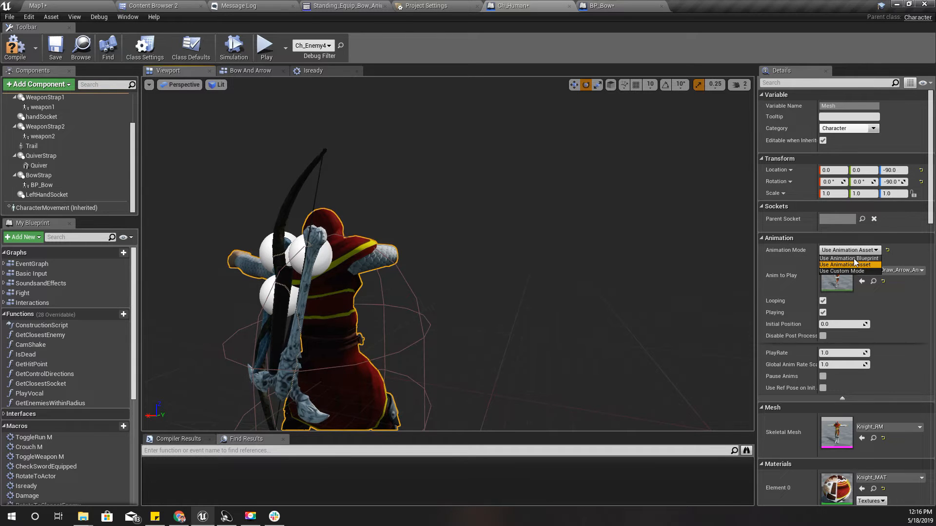
click(850, 259)
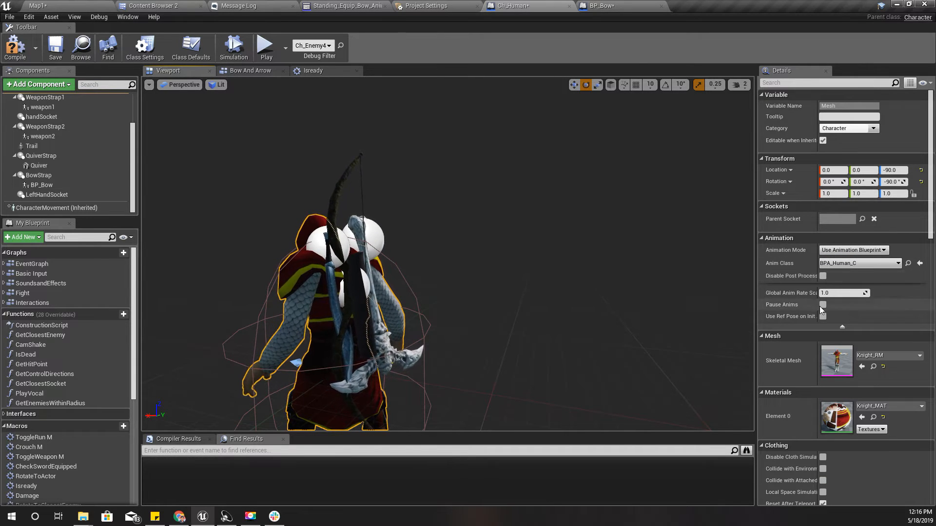
Playtest Map1 in a full-screen viewport to check the bow on the character's back, and return to the normal layout
click(56, 5)
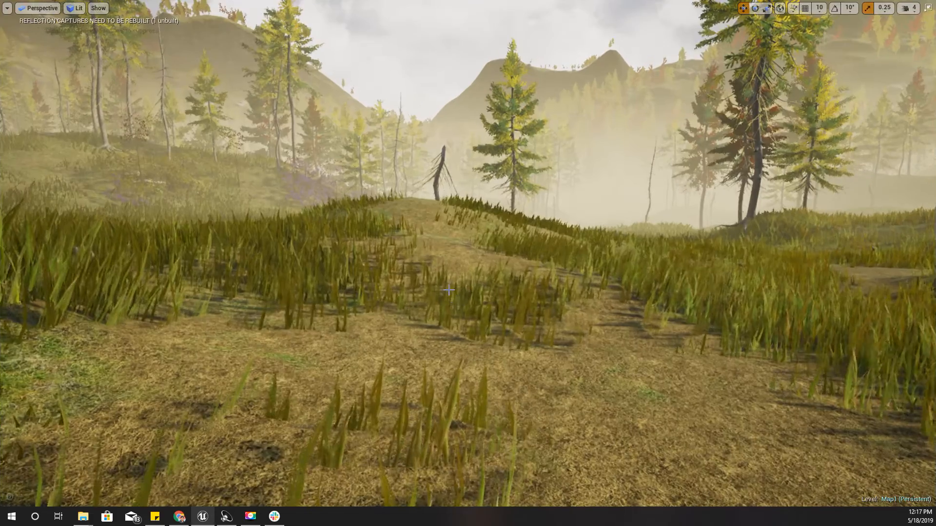
key(F11)
right_drag(448, 290, 449, 289)
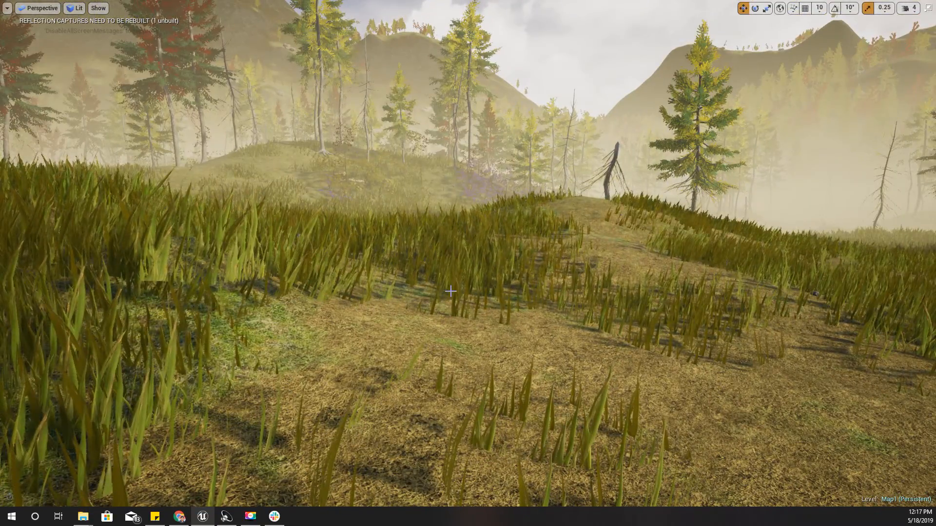
key(alt+p)
key(w)
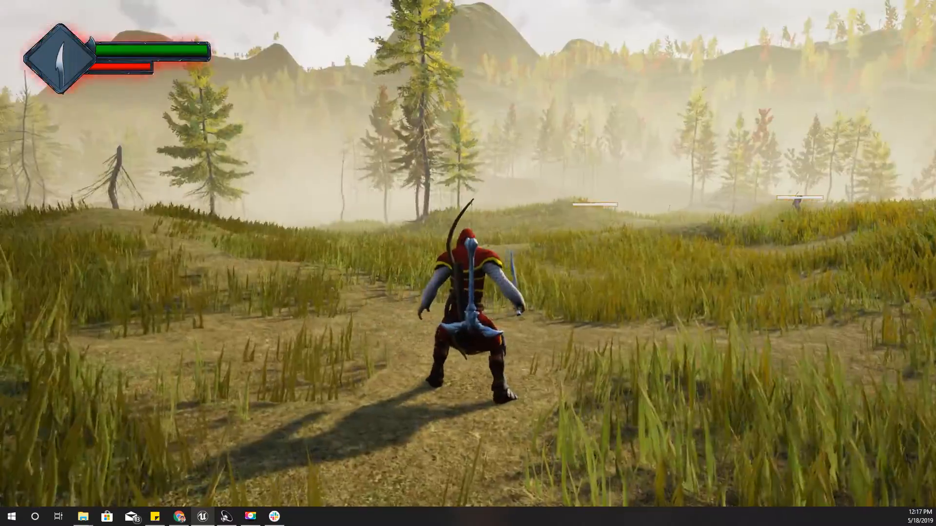
key(Escape)
mouse_move(658, 264)
right_down()
mouse_move(633, 264)
mouse_move(658, 263)
right_up()
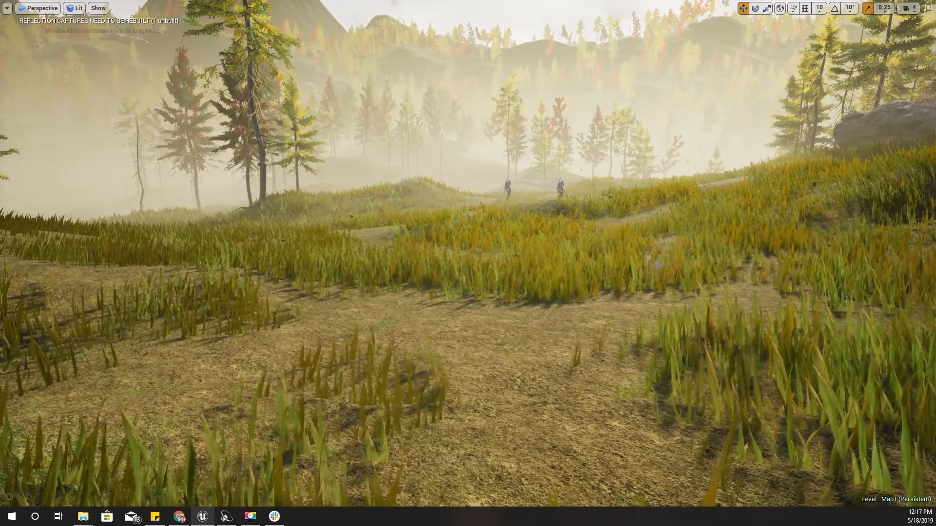
key(F11)
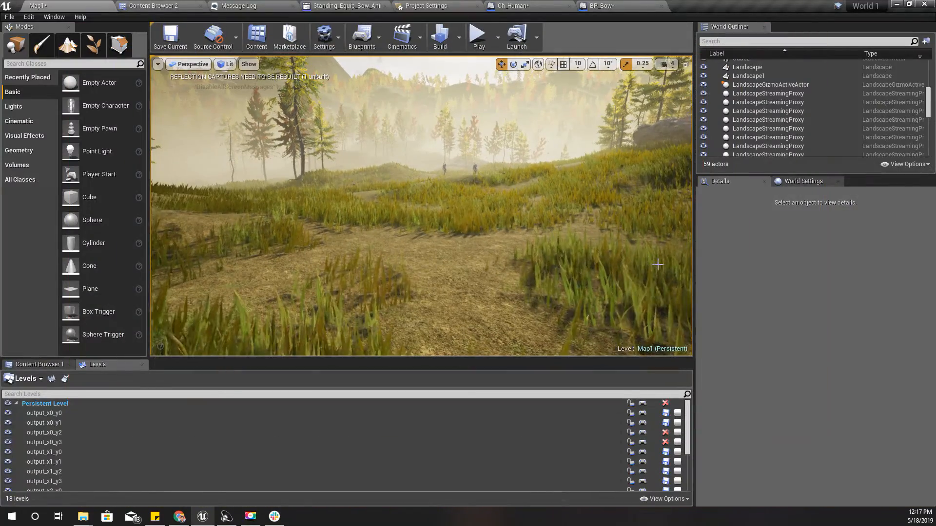
Locate the equip montage from Ch_Human's Bow And Arrow graph and open Standing_Equip_Bow_Anim_Montage
click(603, 4)
click(512, 4)
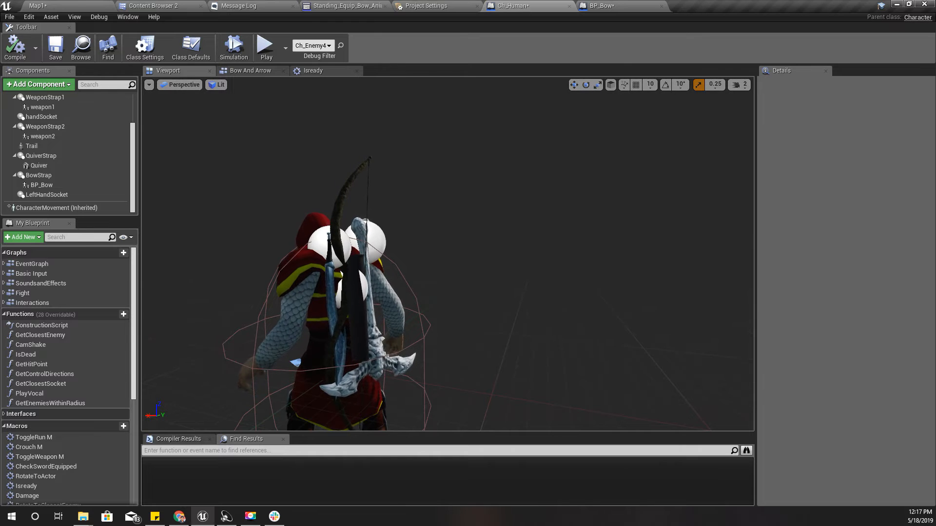
click(249, 72)
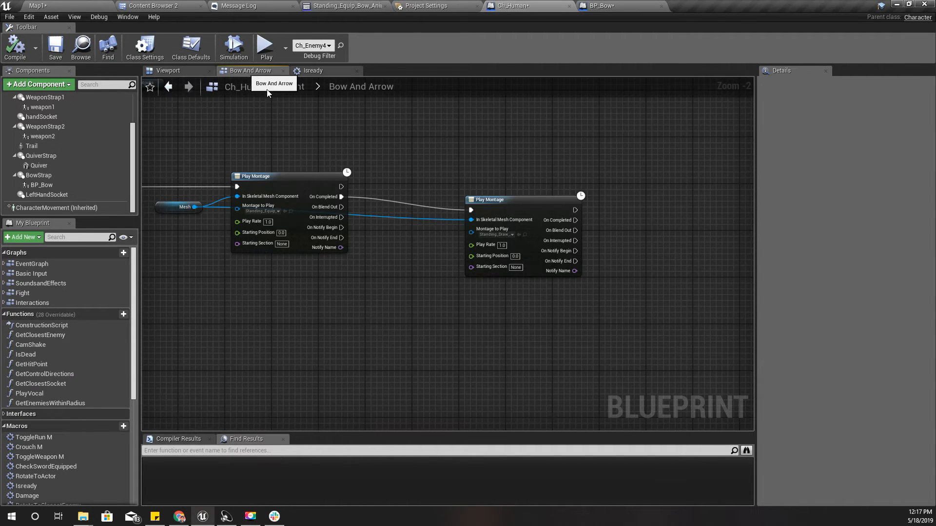
scroll(389, 204, up, 2)
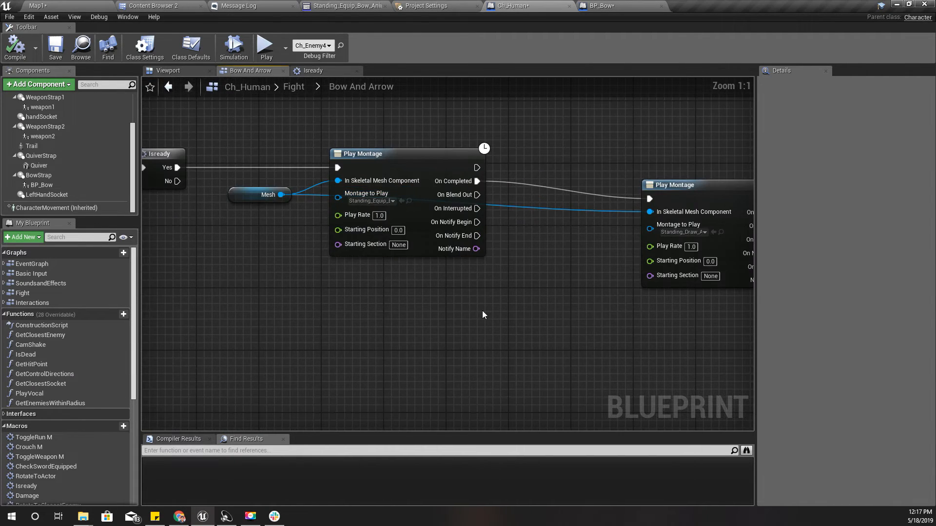
click(408, 200)
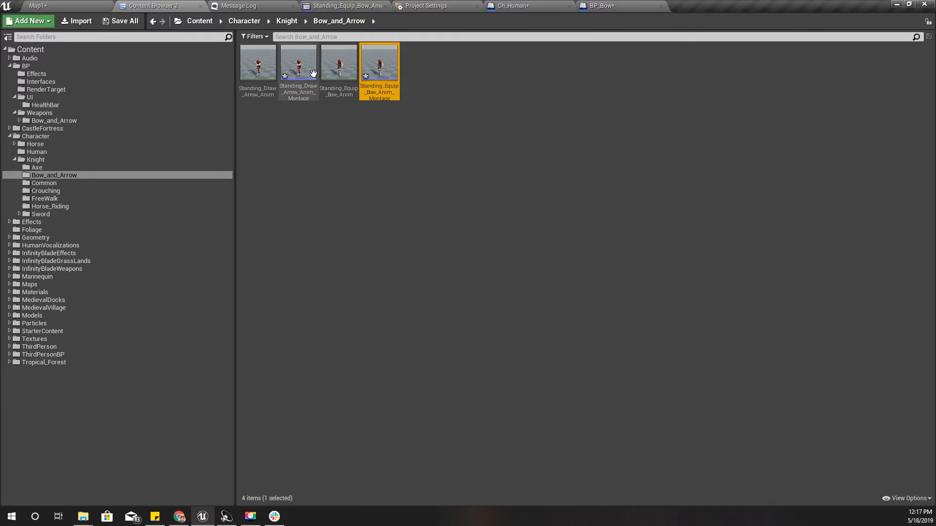
double_click(381, 69)
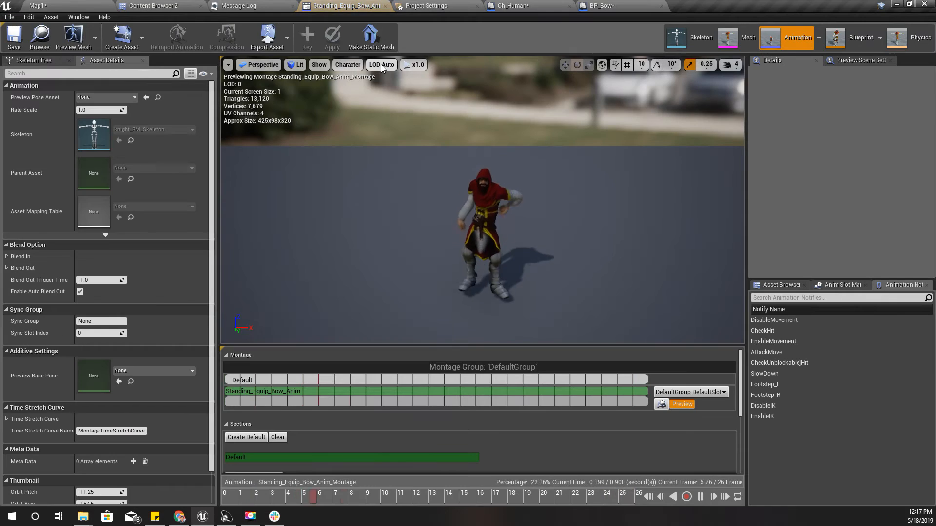
Scrub the equip montage to the bow-grabbing pose and add a Montage Notify at frame 7
click(251, 495)
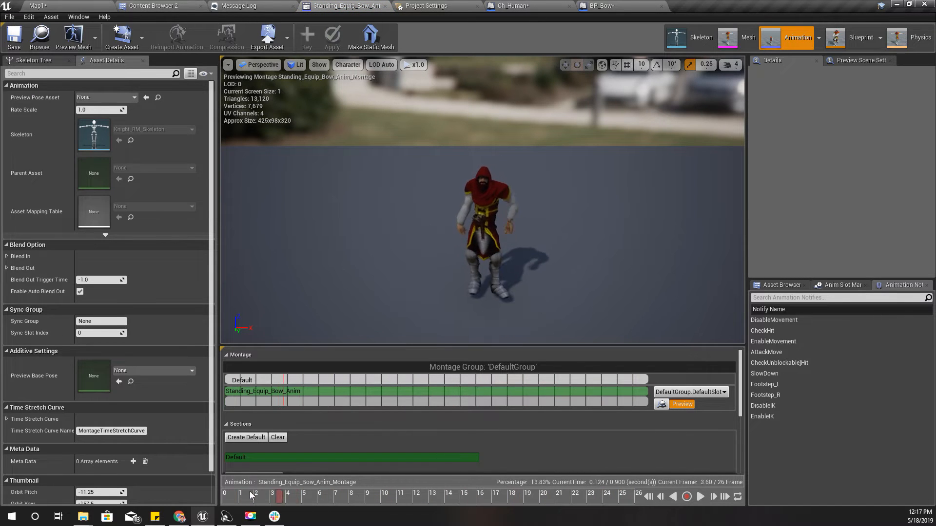
drag(251, 495, 334, 494)
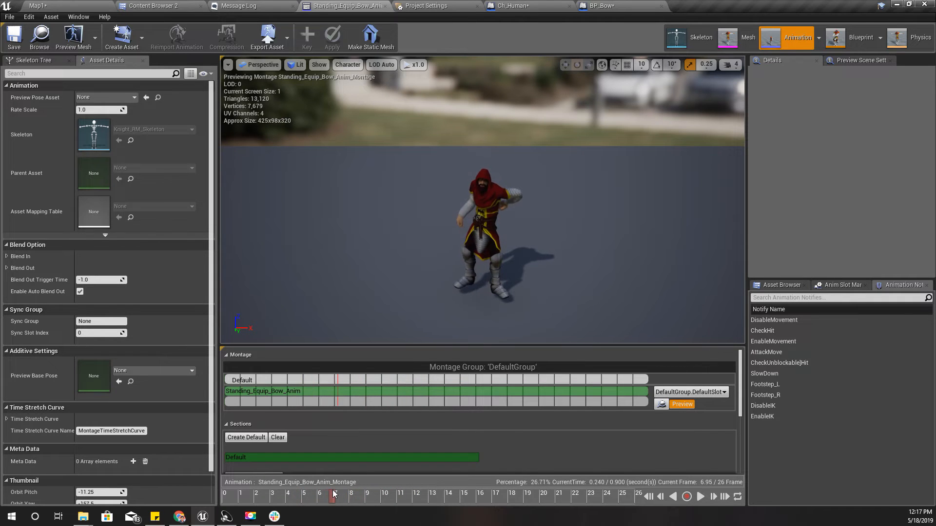
right_drag(536, 219, 429, 268)
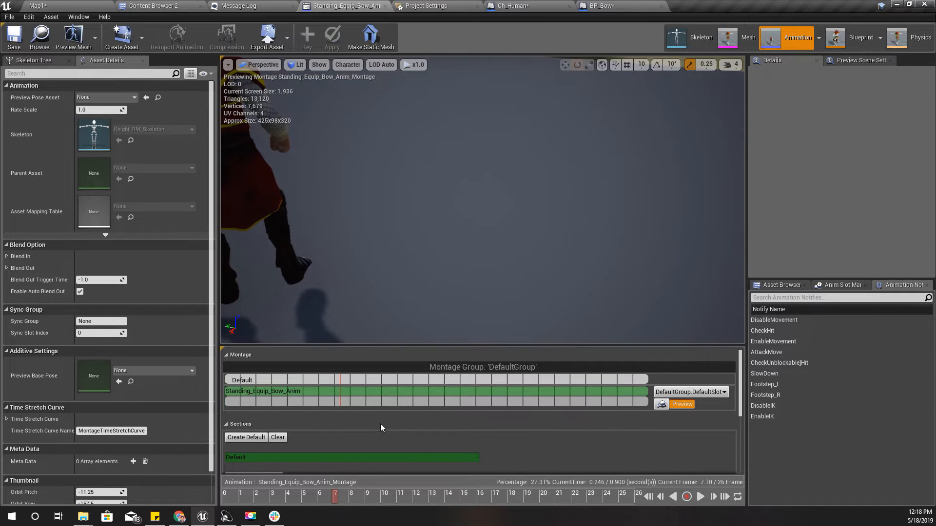
scroll(696, 430, down, 3)
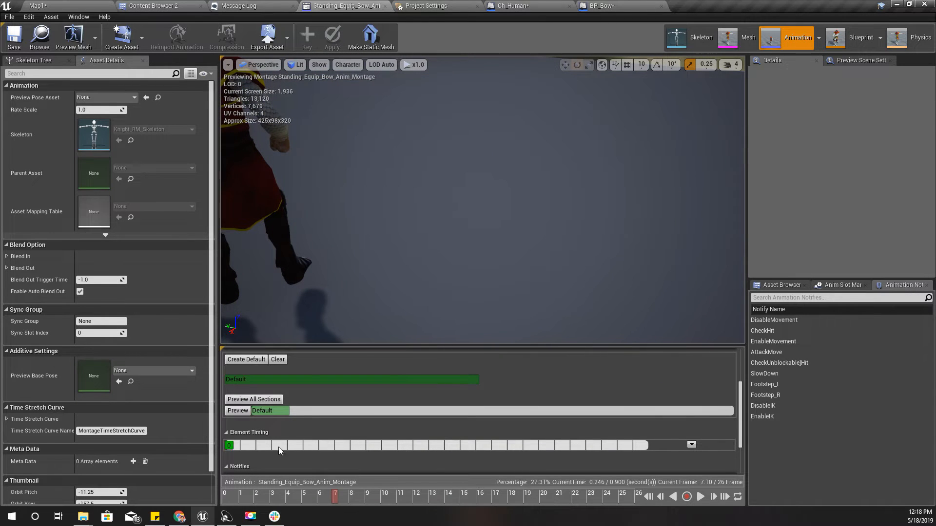
scroll(662, 424, down, 1)
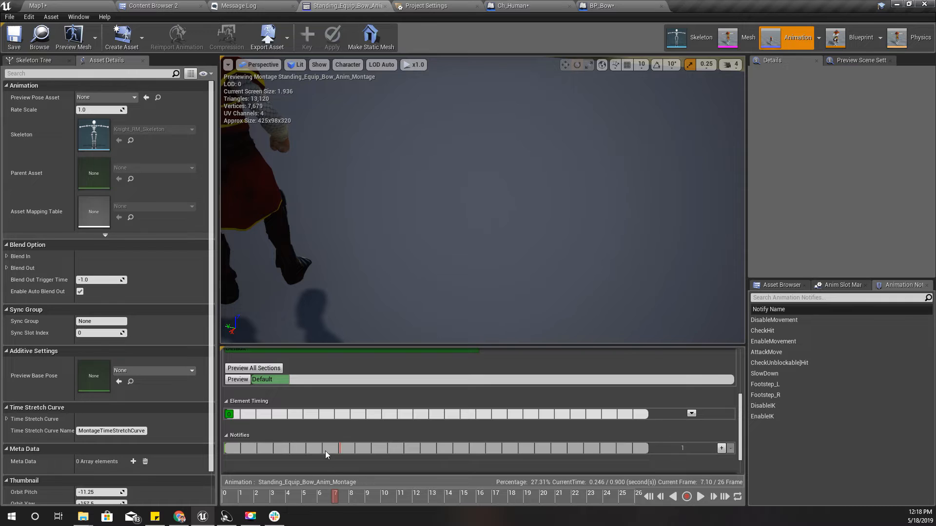
right_click(339, 444)
mouse_move(370, 457)
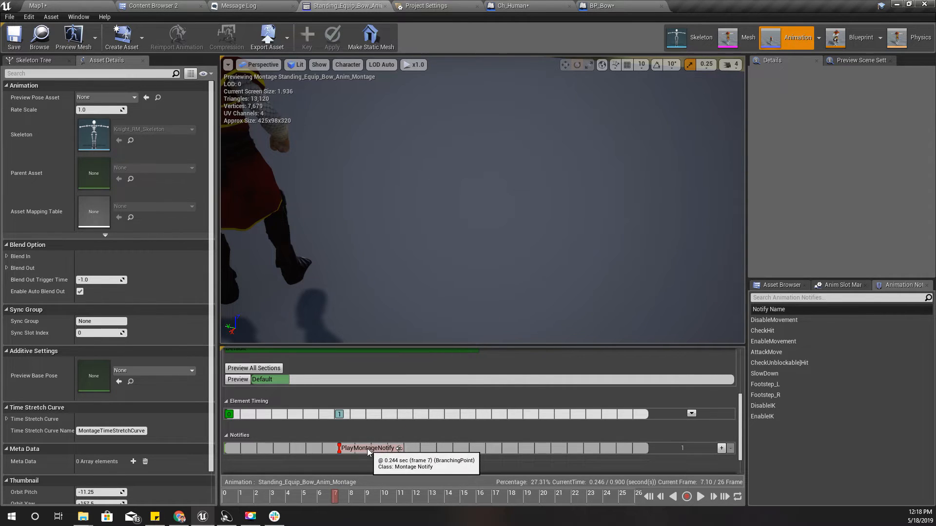
Name the new montage notify Equip Bow and save all modified assets
click(376, 448)
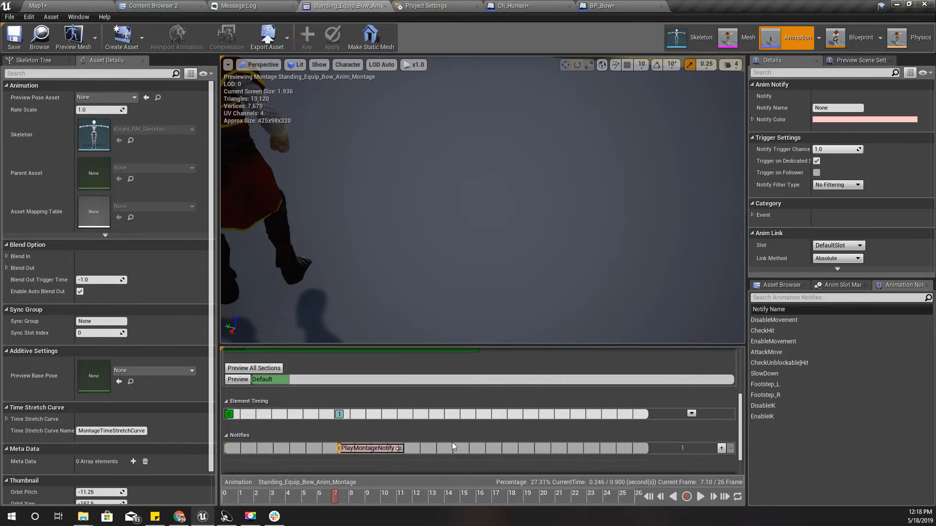
click(843, 108)
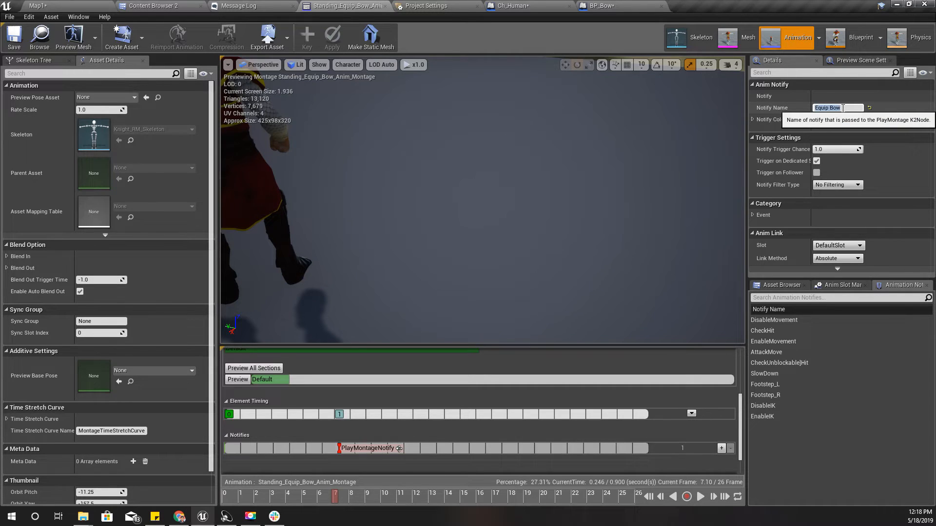
key(ctrl+s)
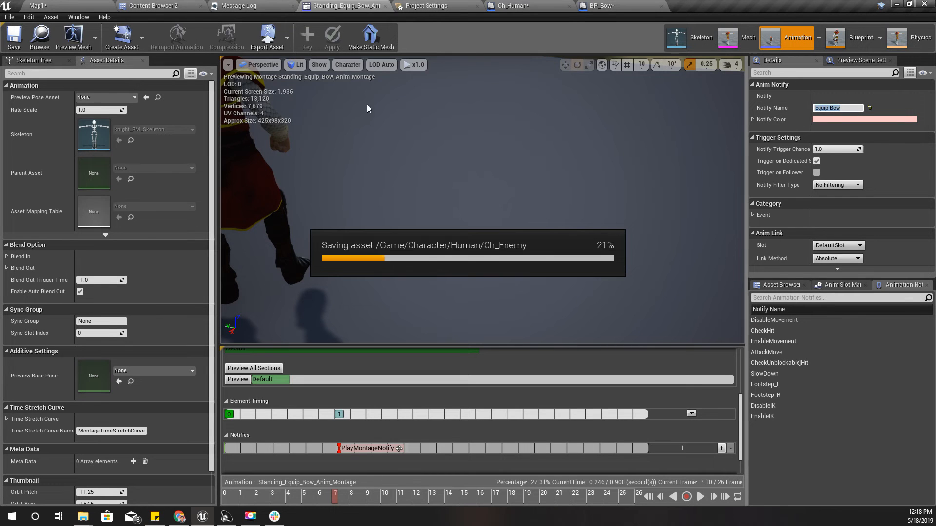
Move the draw-arrow Play Montage node farther from the equip-bow one in Ch_Human's Bow And Arrow graph to make room
click(515, 5)
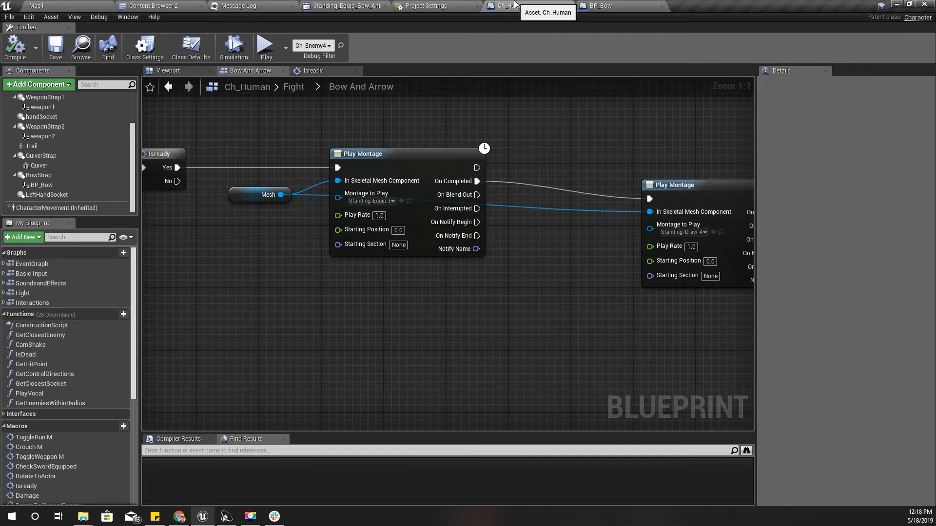
right_drag(515, 222, 316, 252)
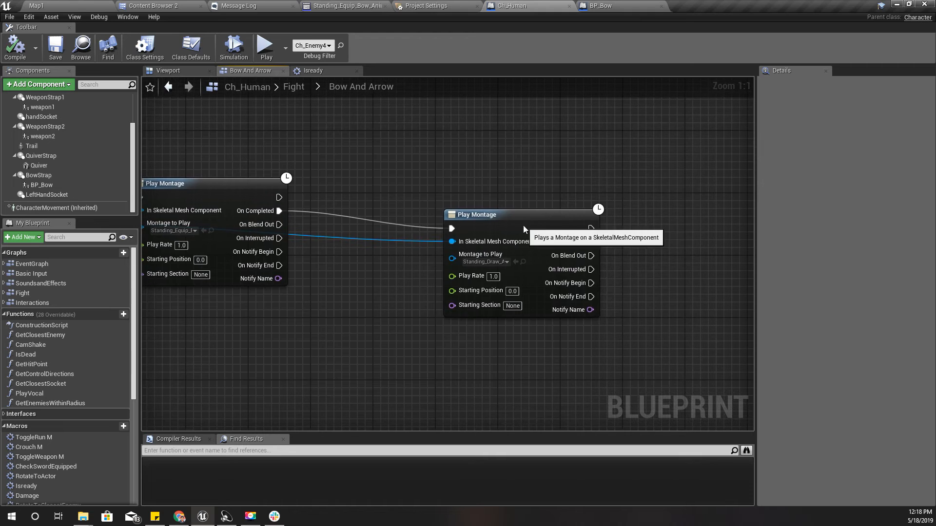
drag(522, 225, 624, 178)
right_drag(346, 270, 414, 300)
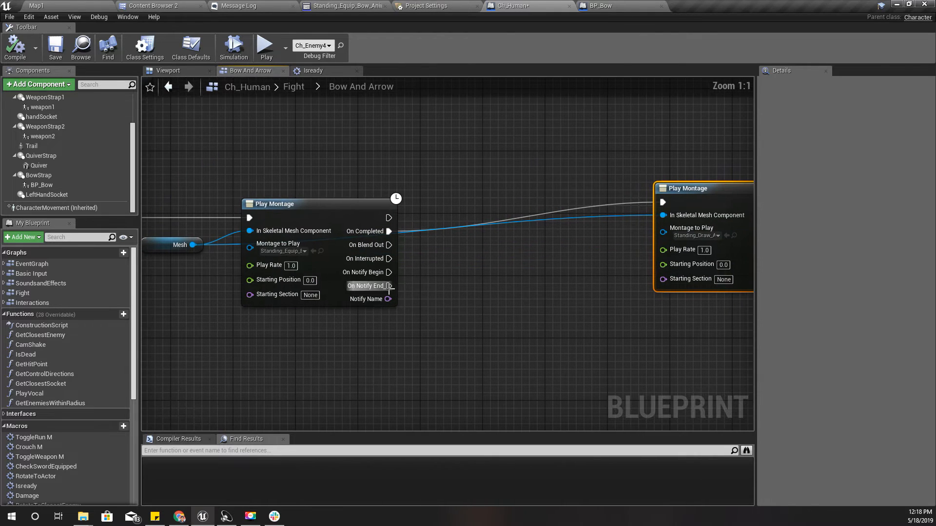
Place a reference to the BP_Bow component in the graph below the equip-bow Play Montage node
drag(385, 271, 446, 291)
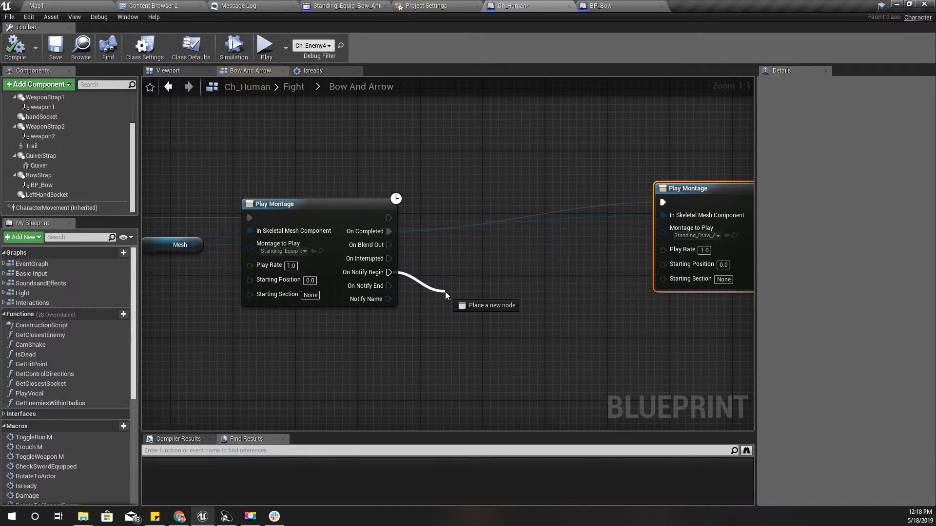
drag(445, 291, 446, 291)
right_drag(202, 347, 238, 308)
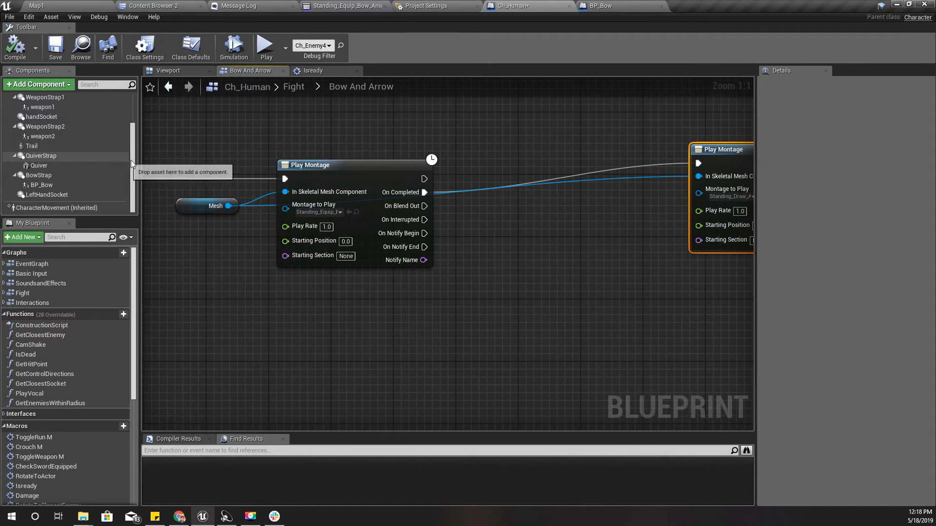
scroll(49, 422, down, 7)
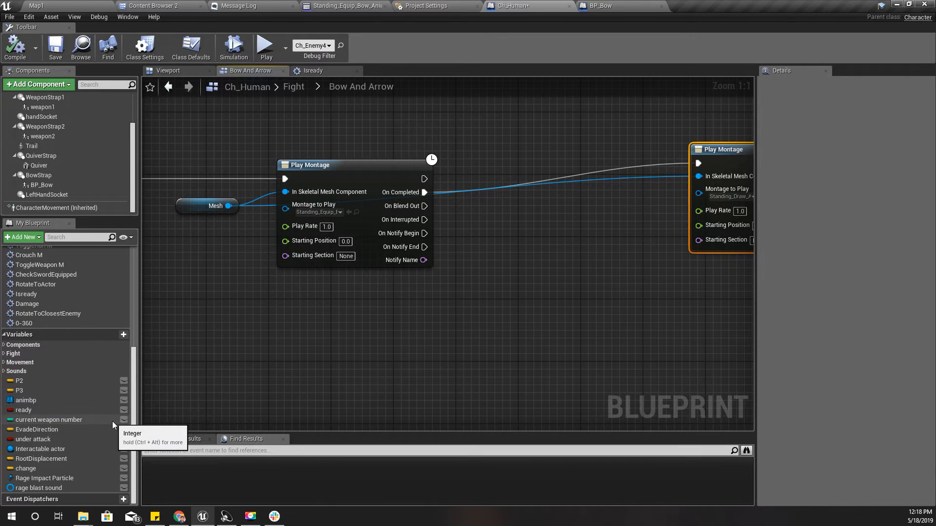
scroll(87, 387, up, 3)
scroll(87, 387, up, 6)
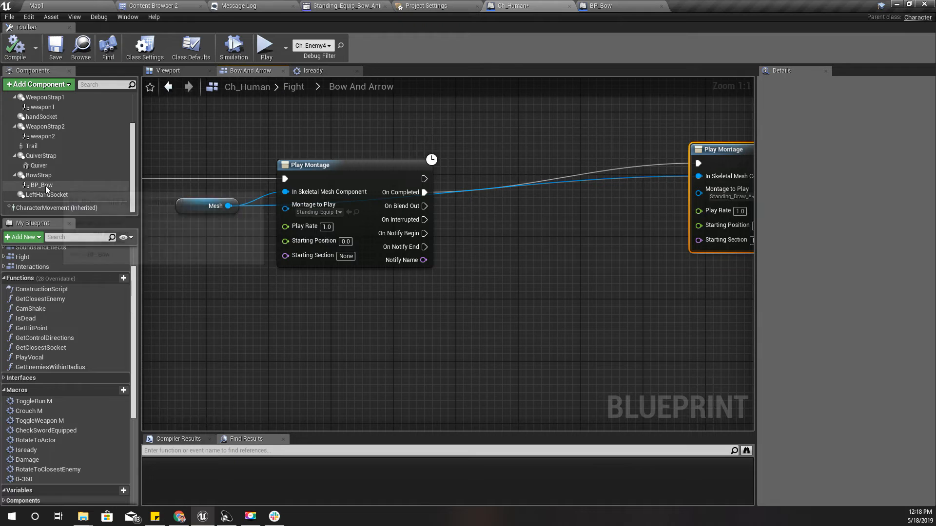
drag(46, 185, 466, 335)
drag(412, 321, 412, 322)
right_drag(460, 330, 426, 319)
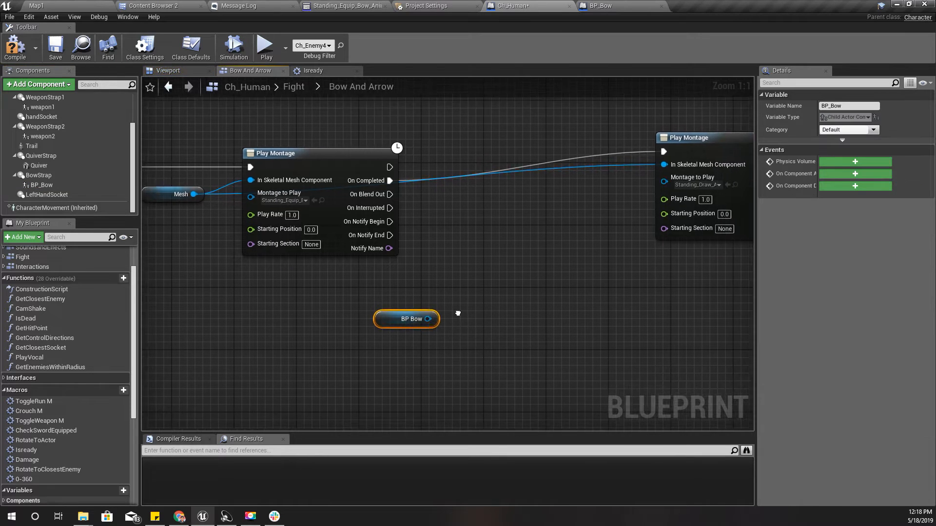
Add an AttachToComponent node targeting BP Bow and supply the LeftHandSocket component as its Parent
drag(399, 319, 434, 326)
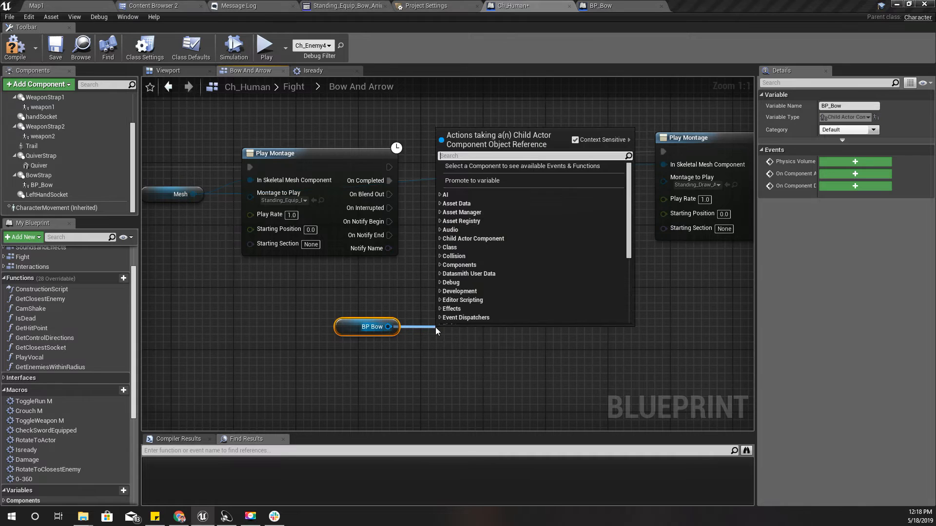
text(attach to comp)
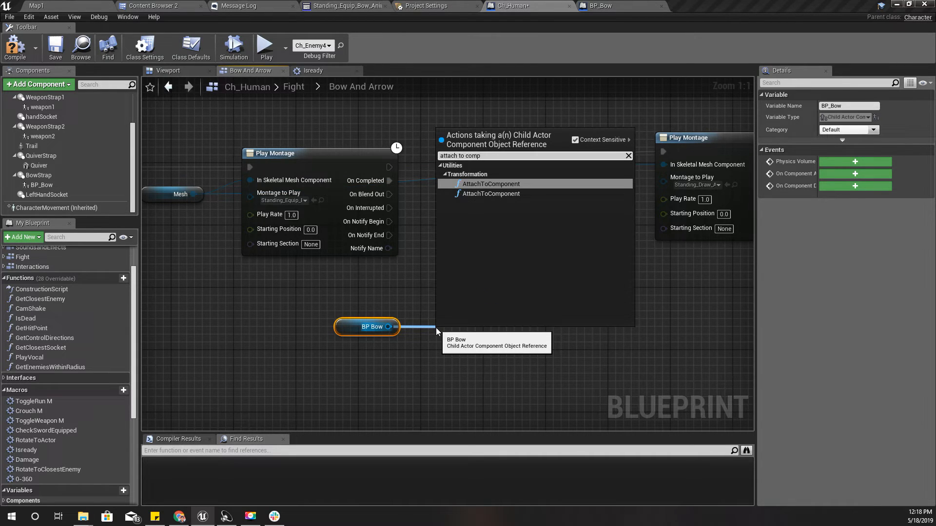
key(Return)
right_drag(483, 289, 432, 227)
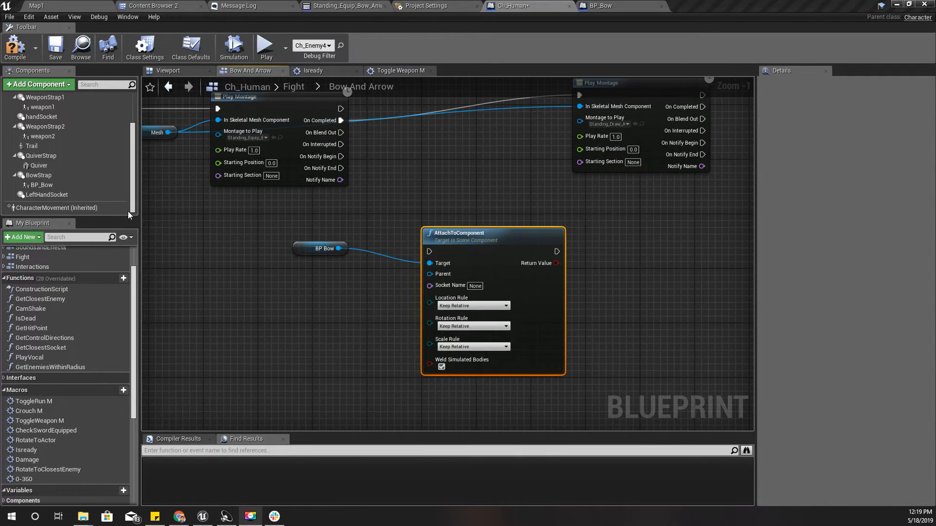
drag(39, 196, 444, 276)
drag(341, 277, 328, 283)
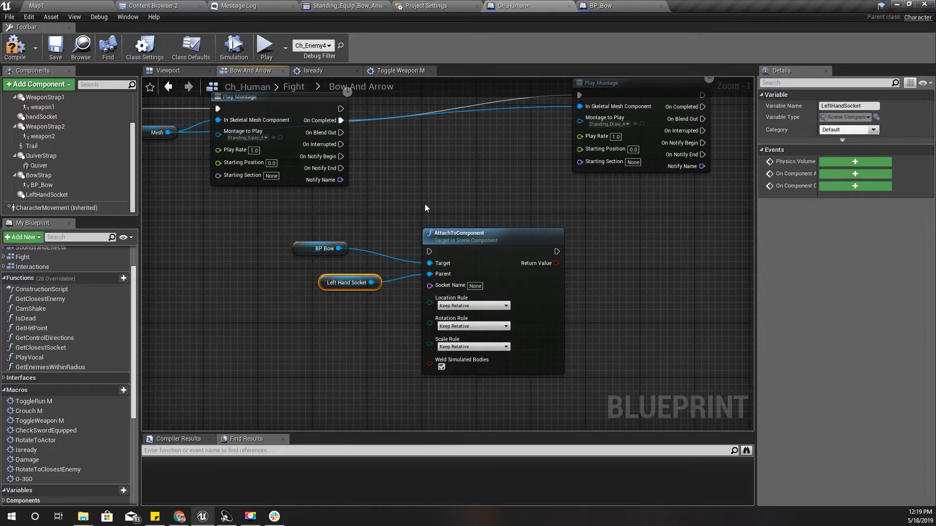
Connect the equip montage's On Notify Begin output to AttachToComponent and tidy the Left Hand Socket node's position
right_drag(426, 209, 396, 253)
scroll(327, 221, up, 1)
drag(307, 197, 409, 308)
right_drag(351, 391, 311, 280)
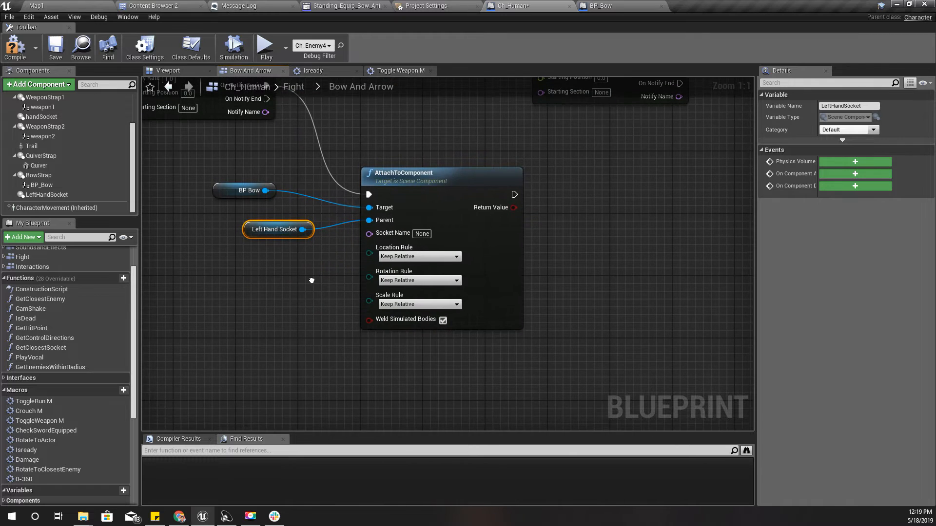
right_drag(579, 264, 519, 287)
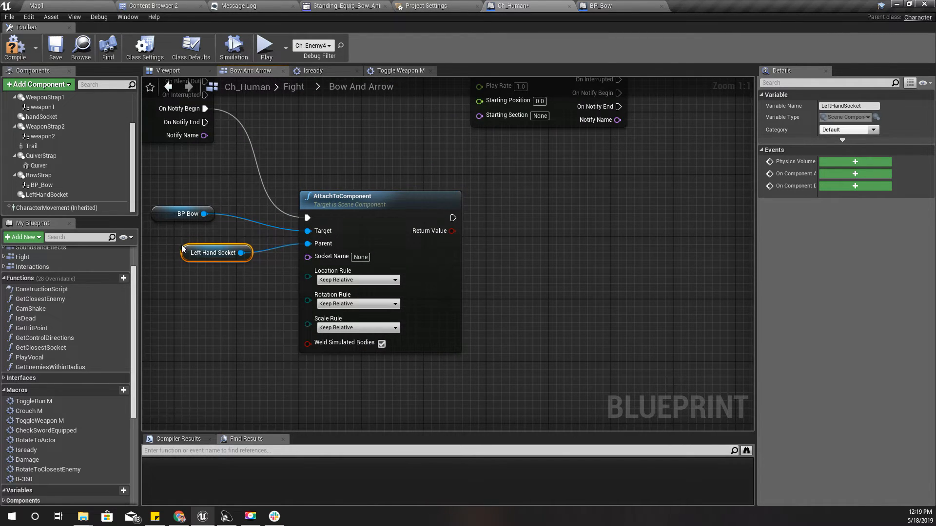
drag(182, 249, 159, 256)
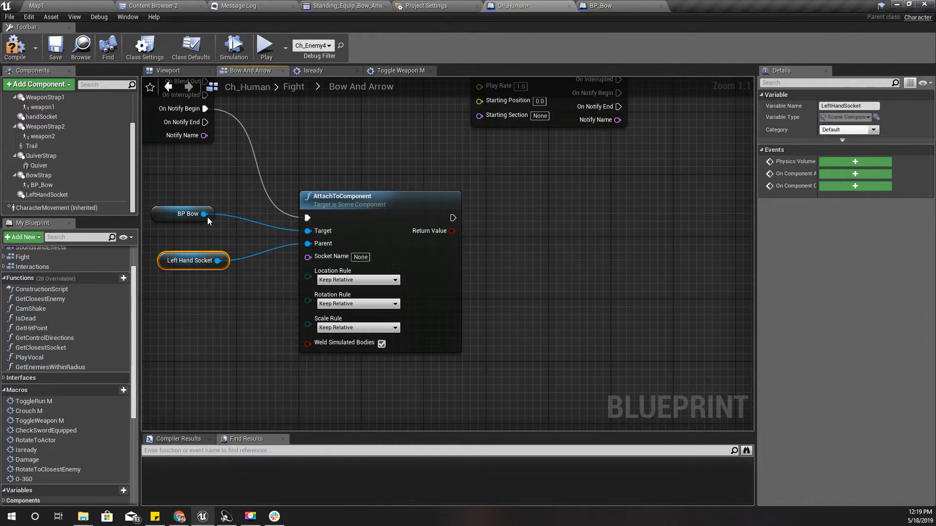
Set AttachToComponent's Location, Rotation and Scale Rules to Keep World
click(347, 280)
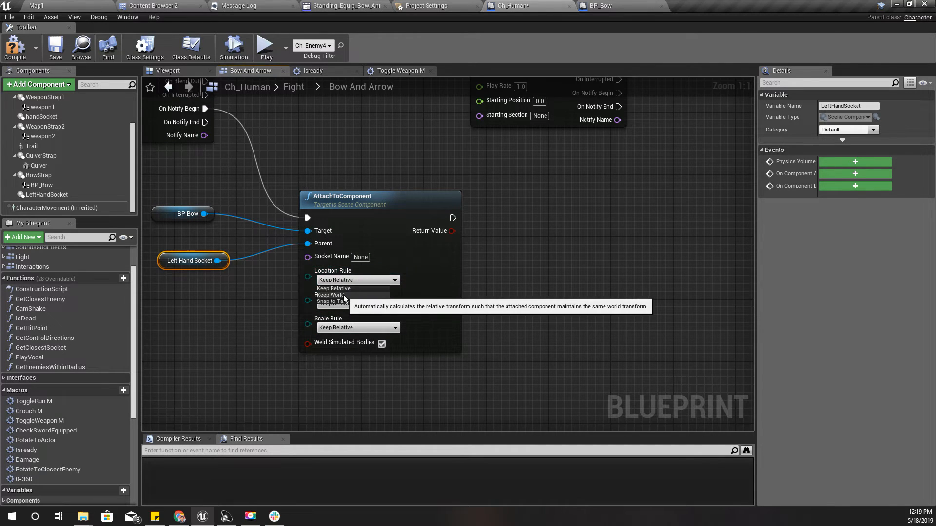
click(343, 294)
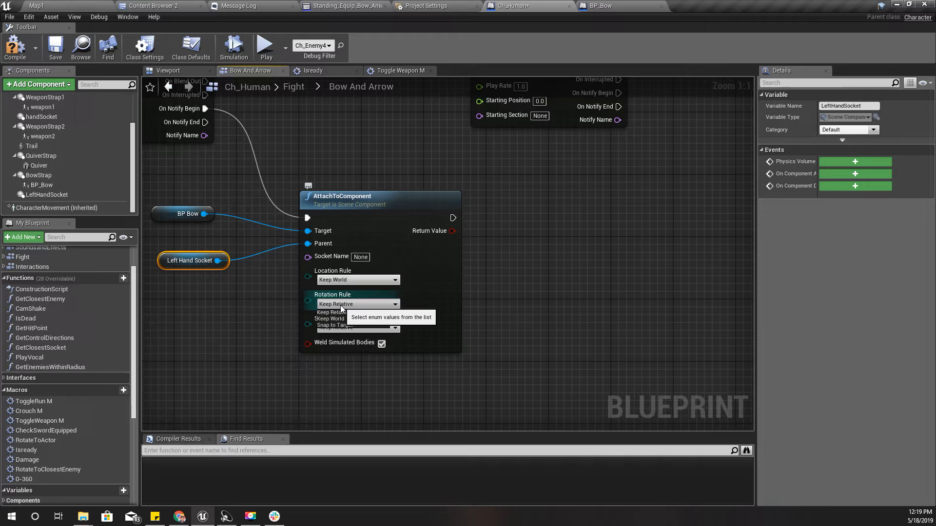
click(331, 319)
click(350, 327)
click(354, 343)
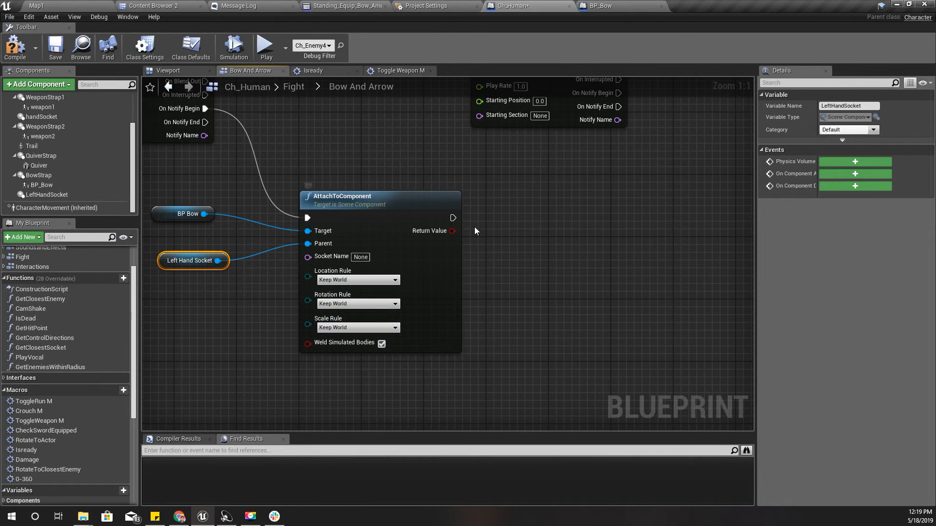
Add a Move Component To node for BP Bow beside the AttachToComponent node
drag(454, 226, 510, 220)
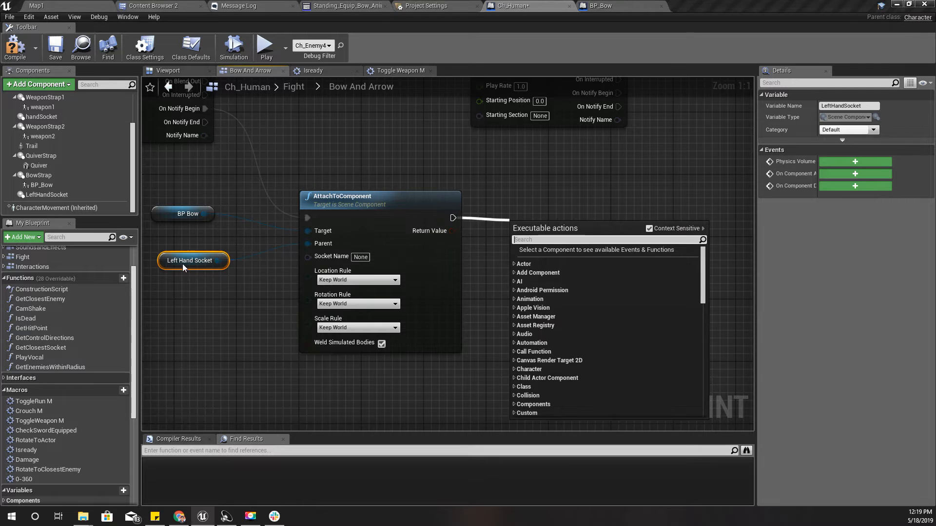
click(215, 249)
drag(204, 214, 510, 279)
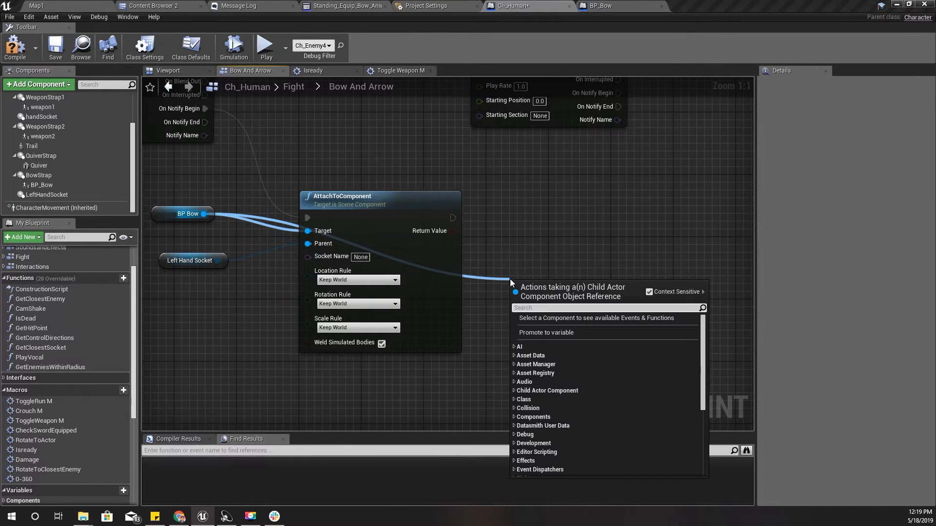
text(move compon)
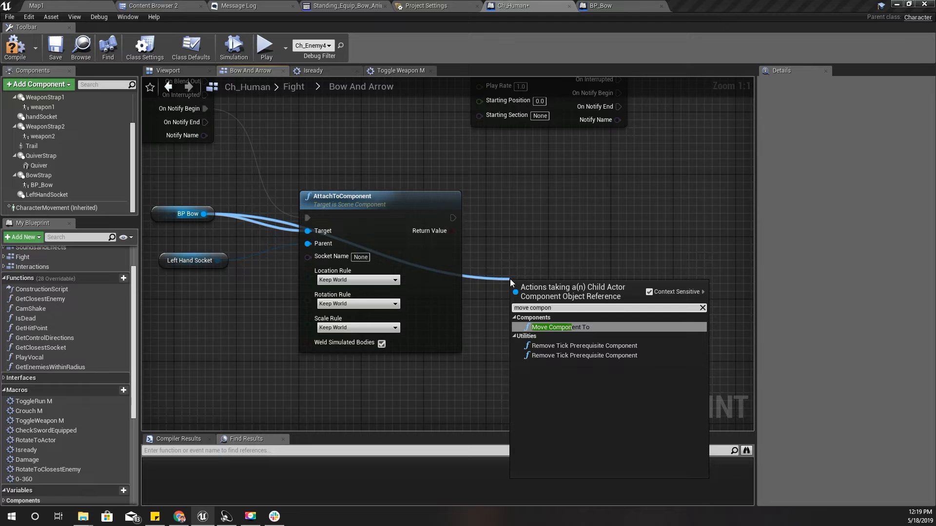
key(Return)
drag(579, 300, 604, 239)
Run Move Component To after AttachToComponent and set its Over Time to 0.1
drag(453, 220, 542, 234)
drag(603, 283, 603, 268)
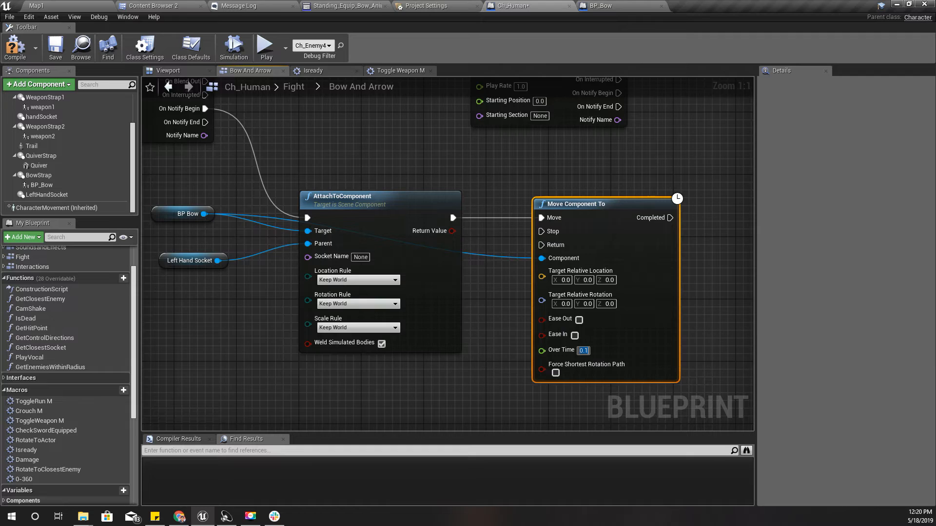
mouse_move(476, 332)
right_down()
mouse_move(332, 354)
mouse_move(476, 331)
right_up()
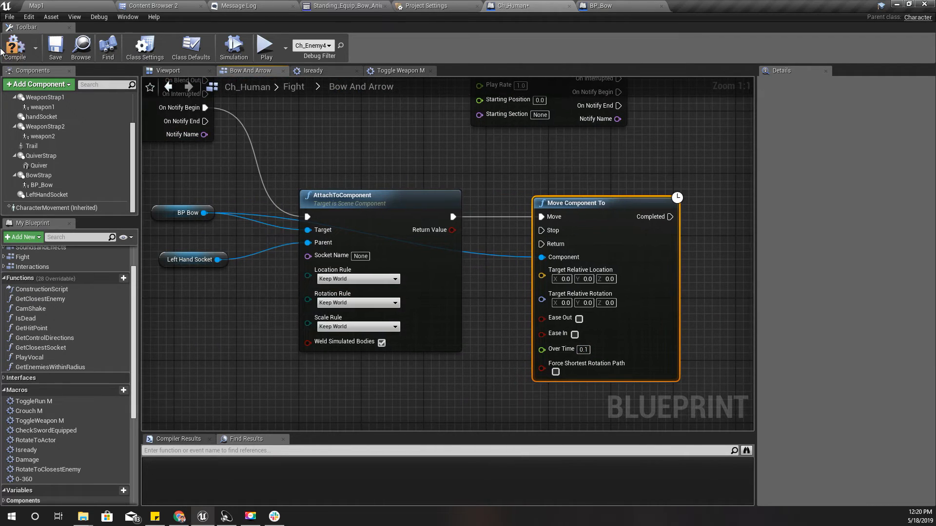
Play Map1 in full screen and test drawing and sheathing the character's first weapon
click(63, 5)
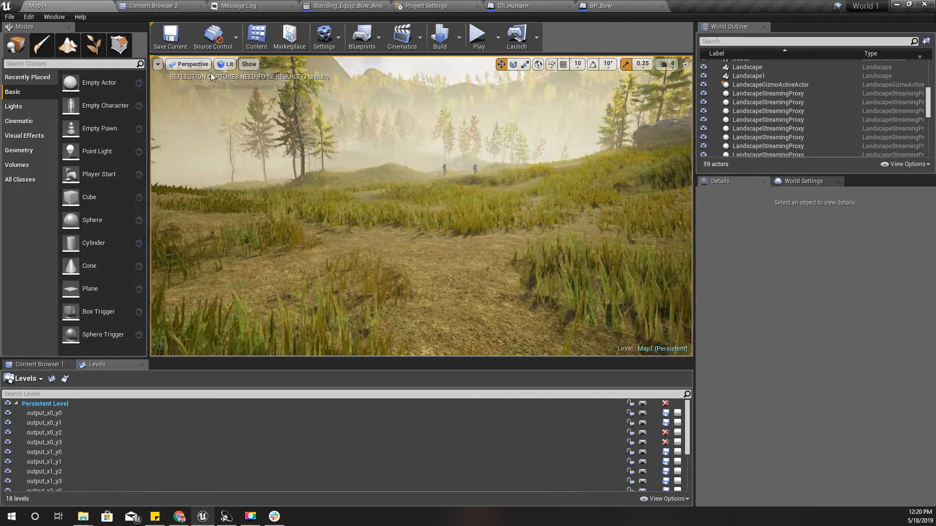
key(F11)
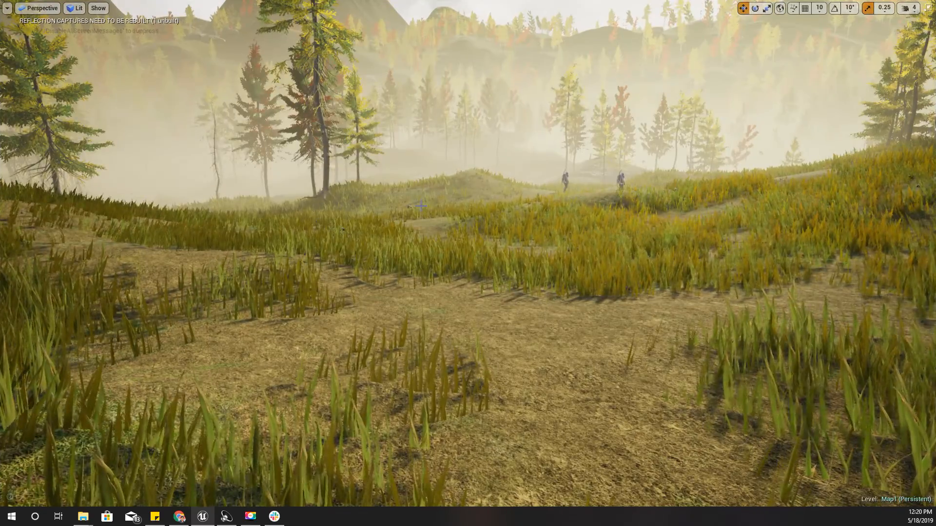
key(alt+p)
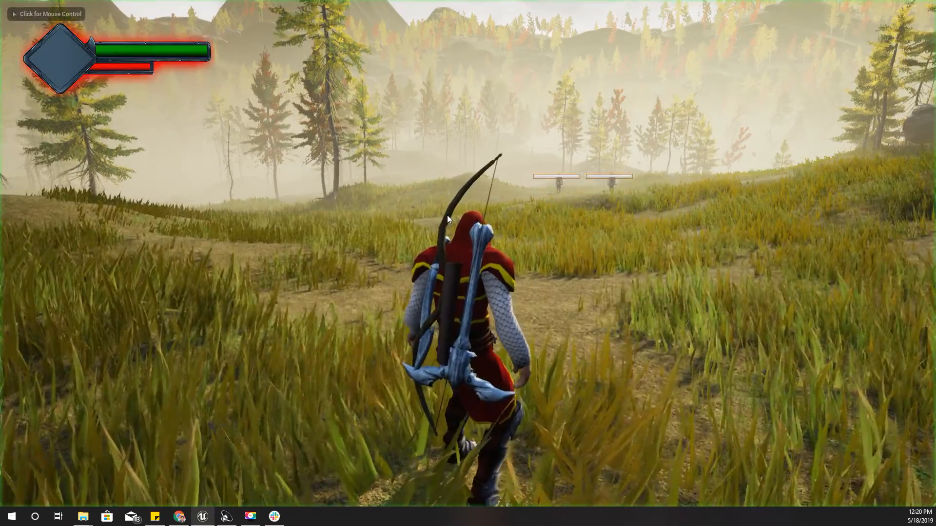
click(486, 251)
key(w)
key(1)
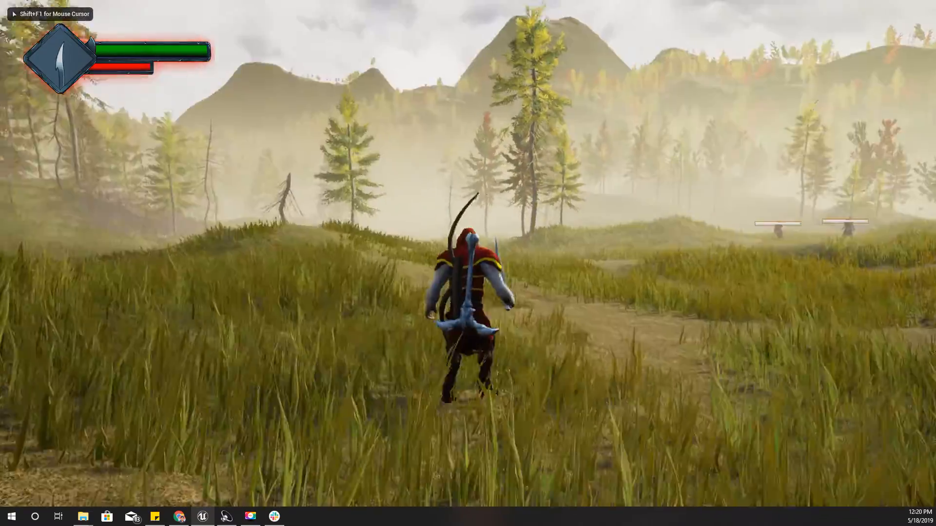
click(486, 251)
key(1)
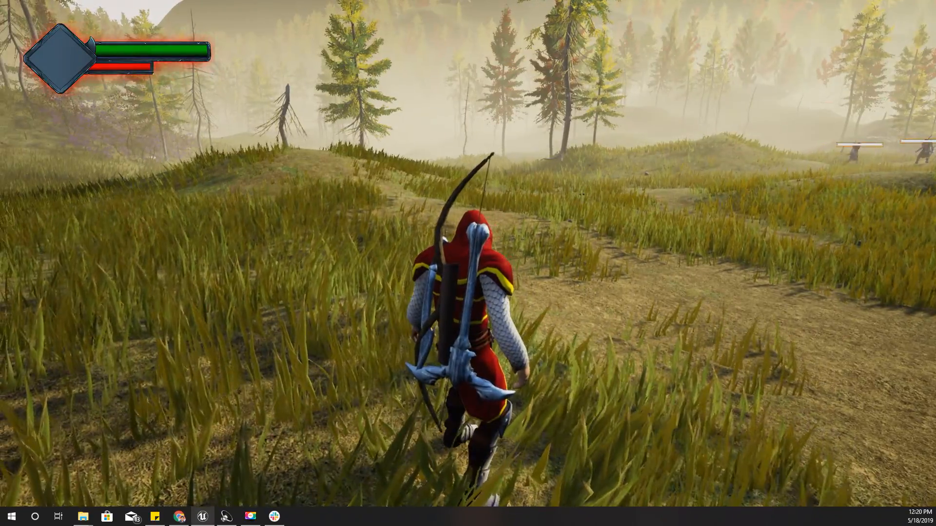
Test equipping the bow and drawing an arrow in the running game, then stop play and leave full screen
key(2)
click(468, 263)
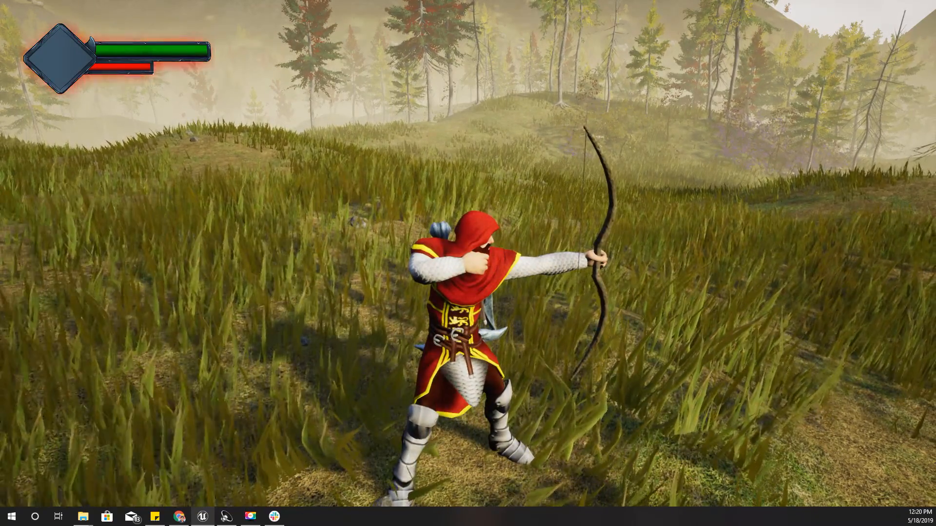
key(Escape)
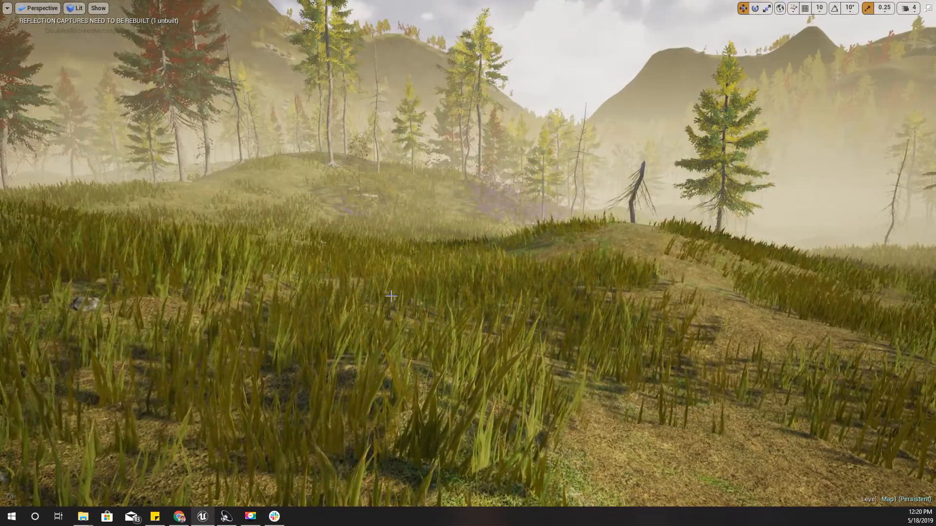
key(F11)
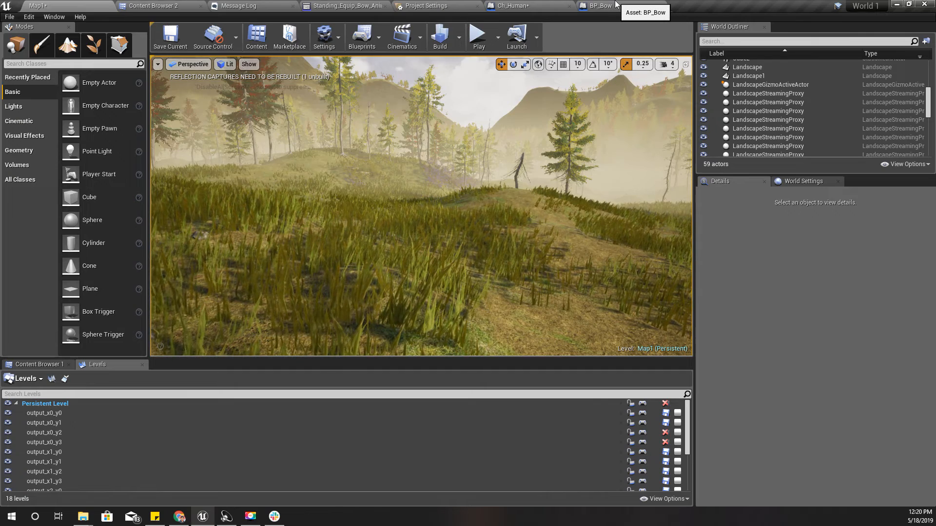
Review Ch_Human's Bow And Arrow graph from the draw-arrow montage and bow-attachment nodes back to InputAction DrawArrow and the Isready macro
click(514, 6)
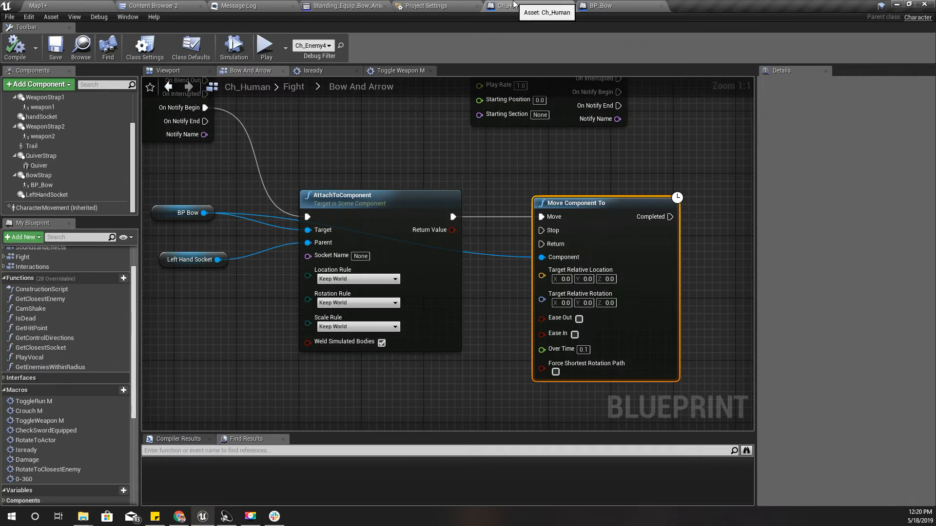
scroll(370, 349, down, 3)
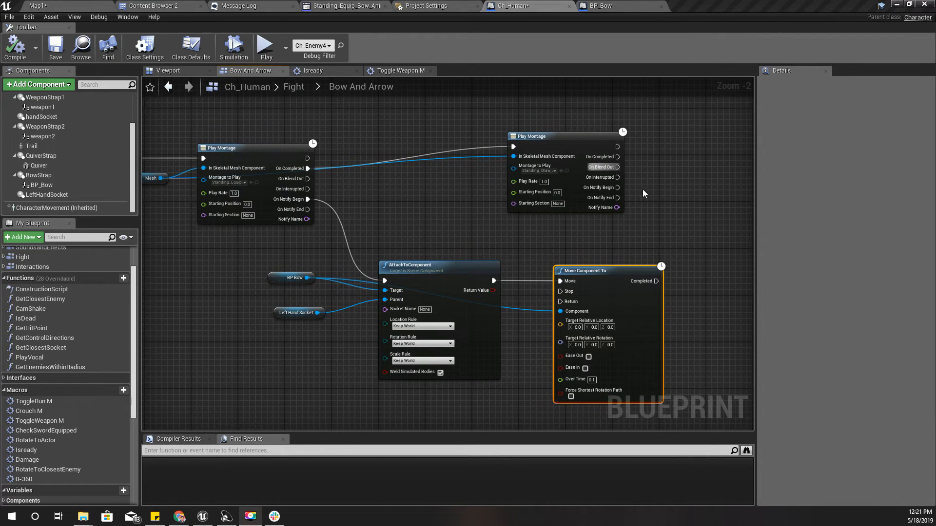
right_drag(653, 185, 450, 227)
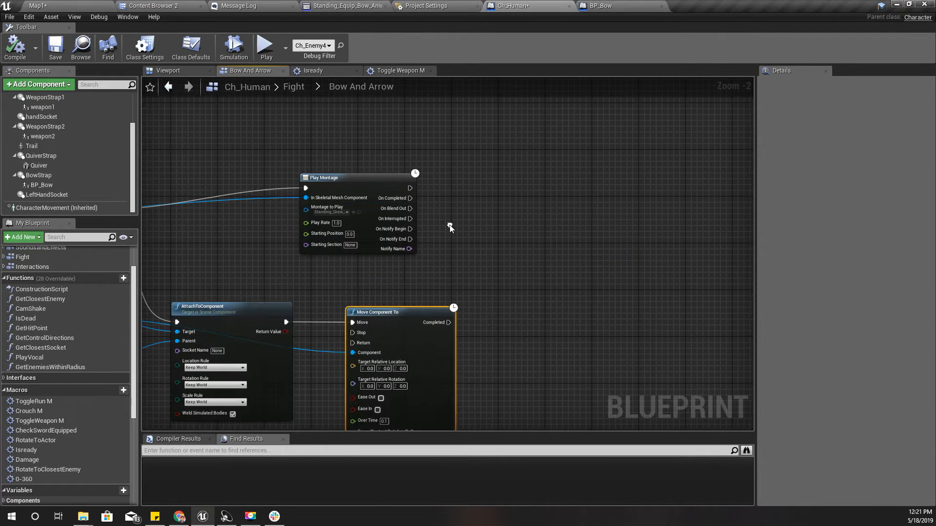
right_drag(239, 283, 369, 250)
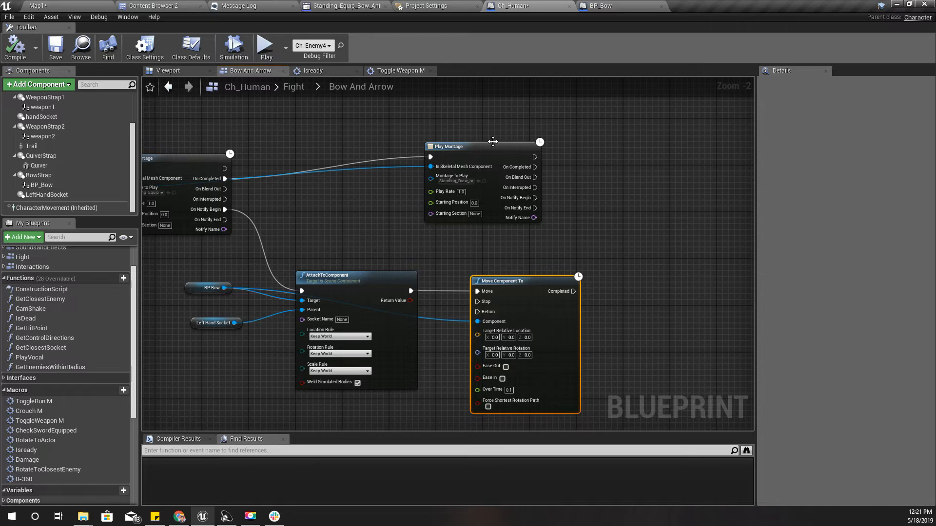
click(484, 157)
scroll(484, 157, up, 2)
right_drag(483, 157, 390, 191)
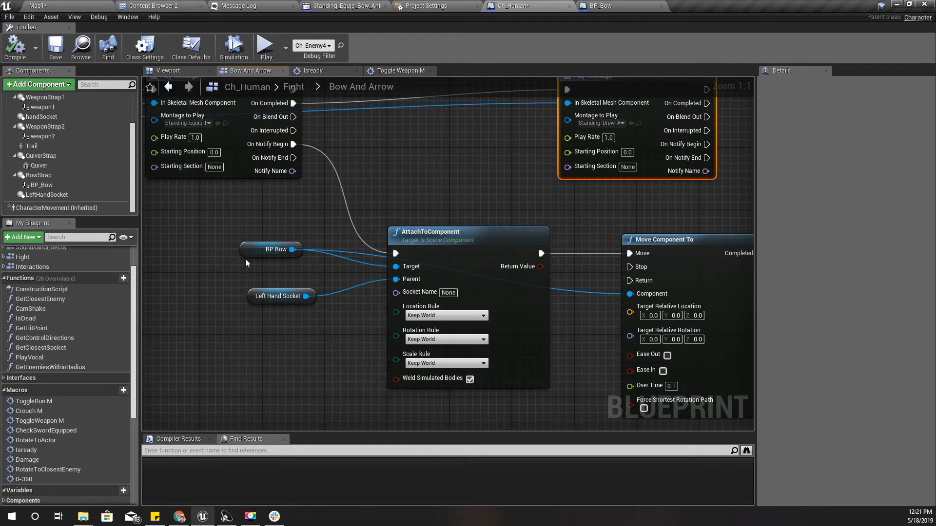
right_drag(255, 261, 363, 200)
scroll(365, 201, down, 4)
right_drag(222, 300, 429, 326)
scroll(407, 159, up, 3)
right_drag(413, 165, 323, 204)
drag(247, 176, 390, 380)
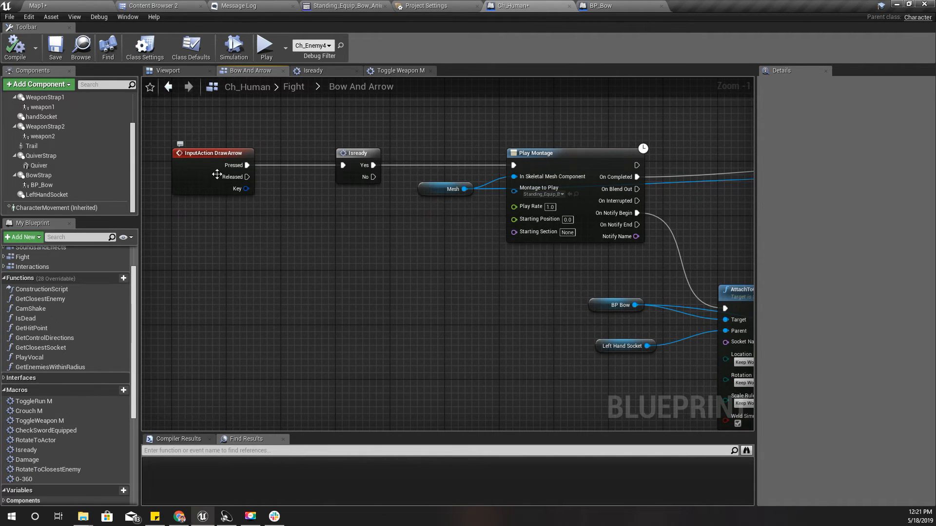
click(358, 154)
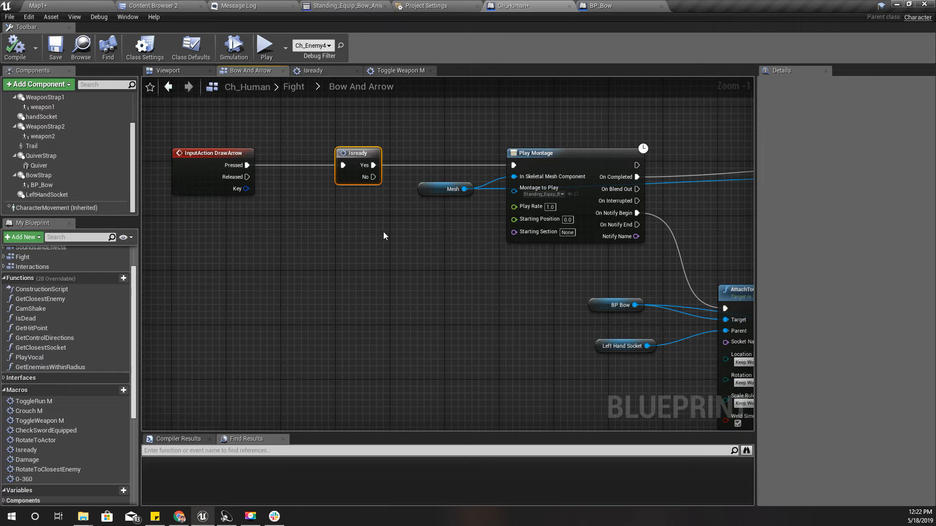
Shift the montage and bow-attachment nodes farther from Isready to make room in the execution chain
scroll(263, 244, down, 3)
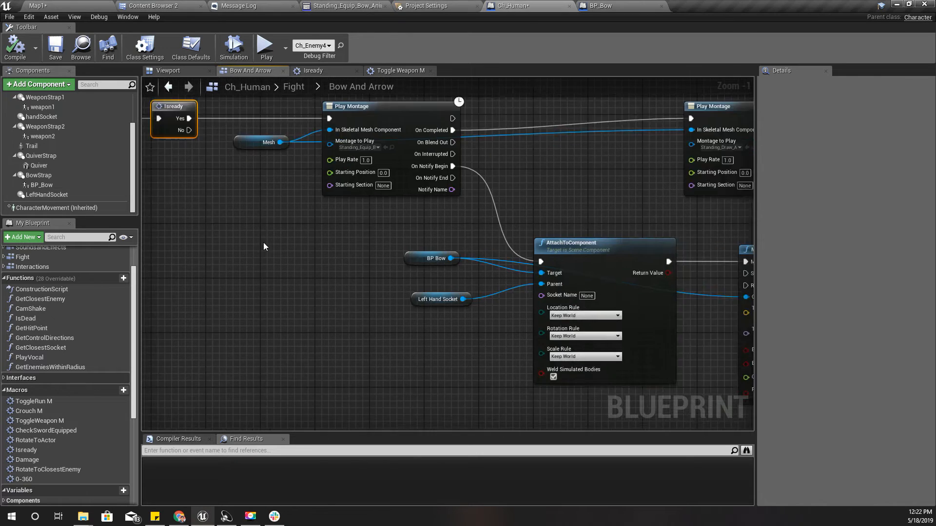
drag(261, 140, 598, 350)
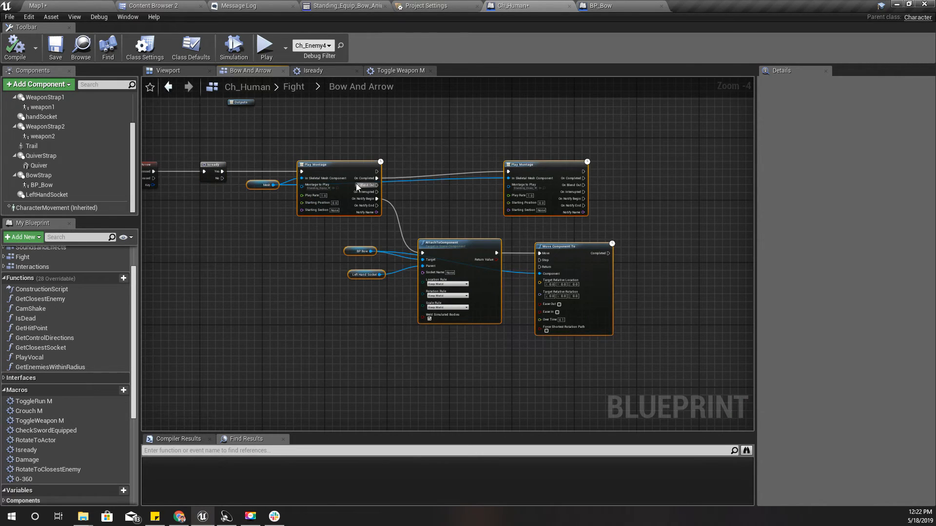
drag(333, 169, 408, 171)
scroll(370, 207, up, 3)
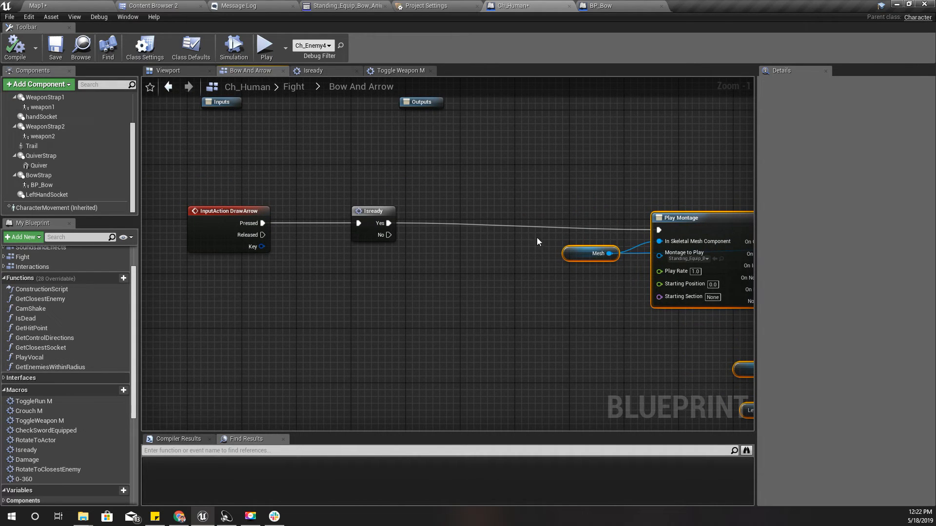
Duplicate the ready Boolean variable and name the copy Bow Equipped
scroll(23, 415, down, 5)
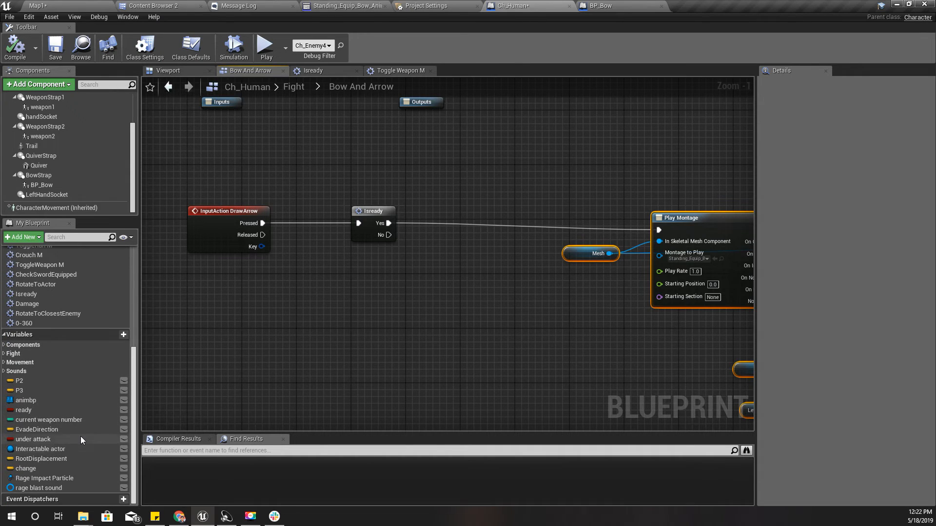
click(42, 410)
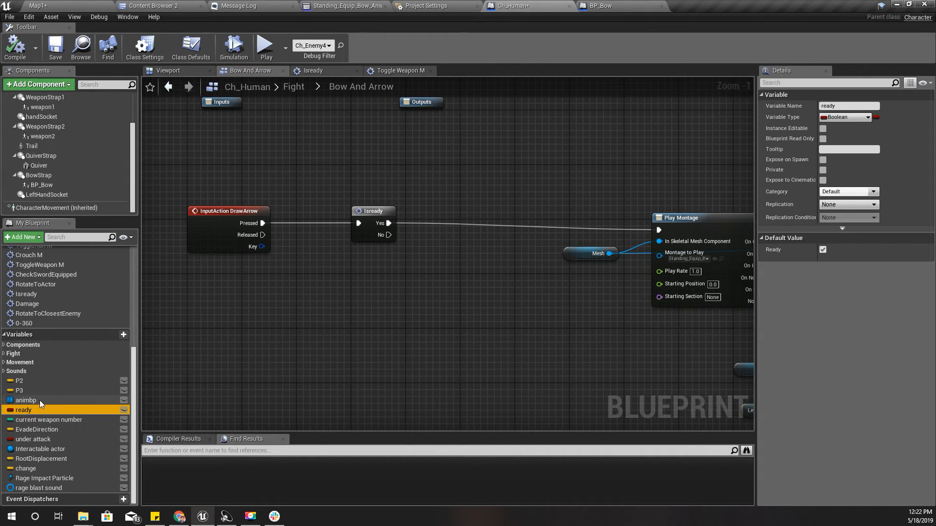
key(ctrl+w)
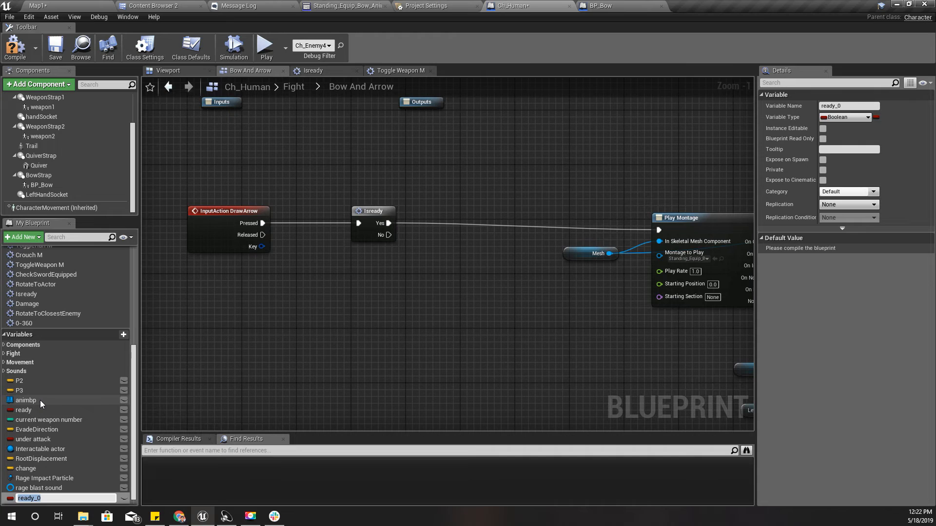
text(Bow Equipped)
key(Return)
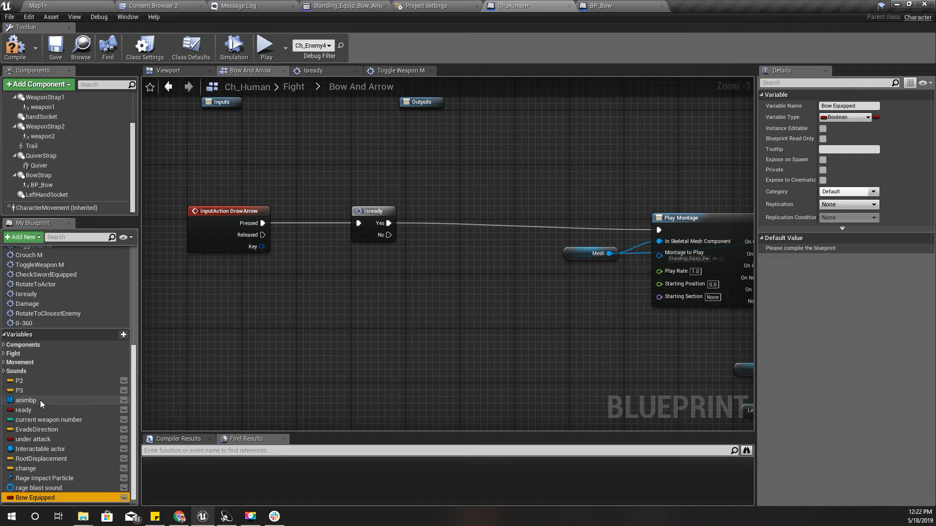
Put Bow Equipped in the Fight variable category, then compile and turn its default value off
drag(17, 498, 26, 354)
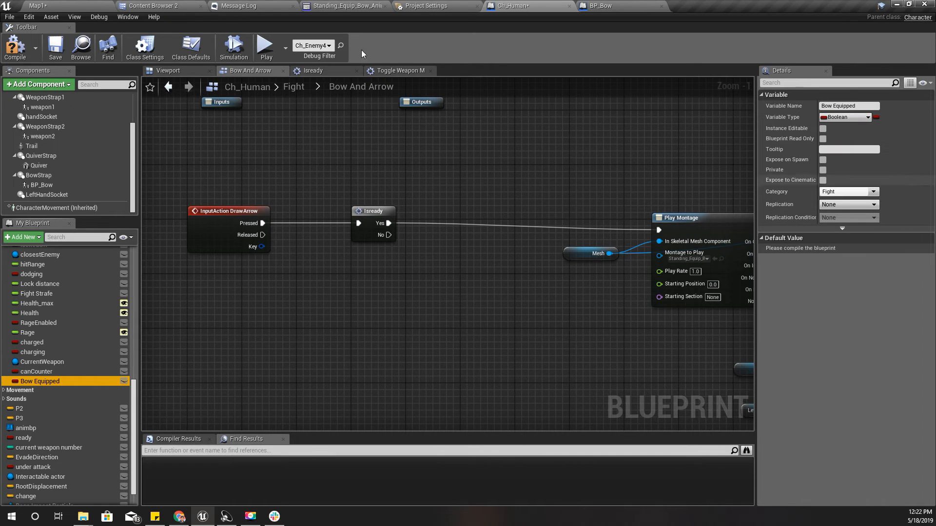
click(15, 54)
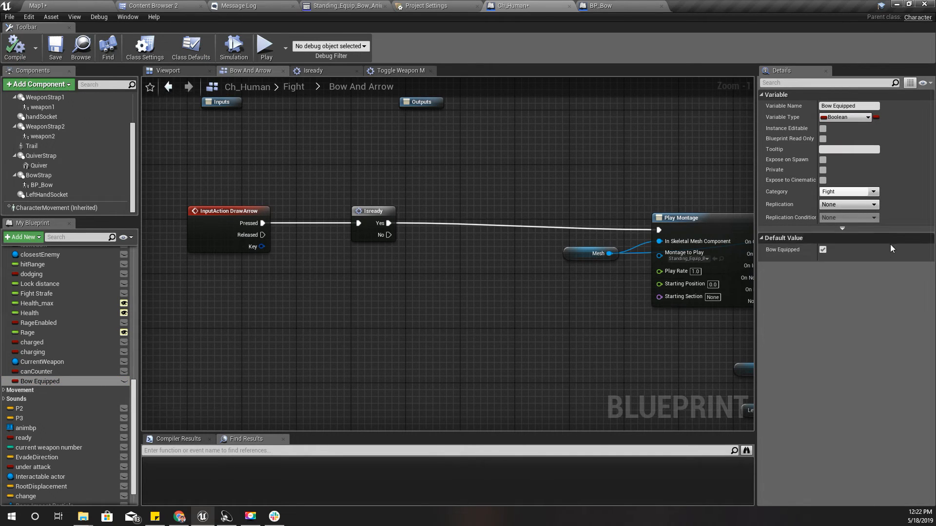
right_drag(357, 278, 310, 285)
scroll(312, 273, up, 1)
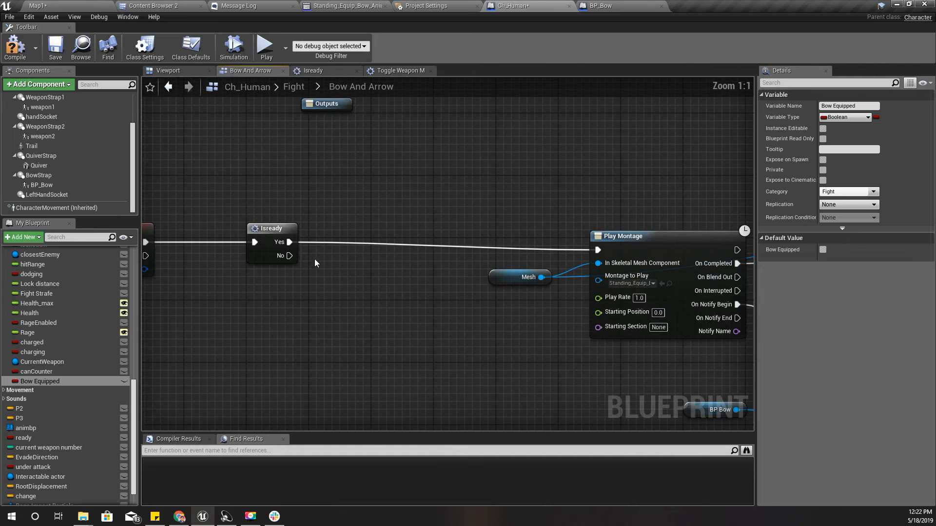
Insert a Set Bow Equipped node with its value enabled between Isready's Yes output and the first Play Montage
right_drag(429, 287, 162, 235)
scroll(195, 251, down, 2)
right_drag(583, 296, 253, 249)
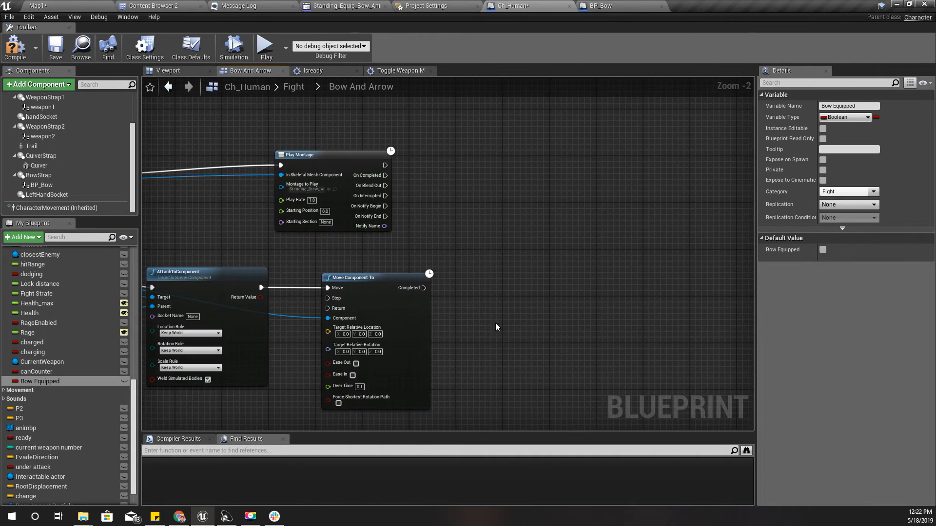
right_drag(338, 246, 791, 253)
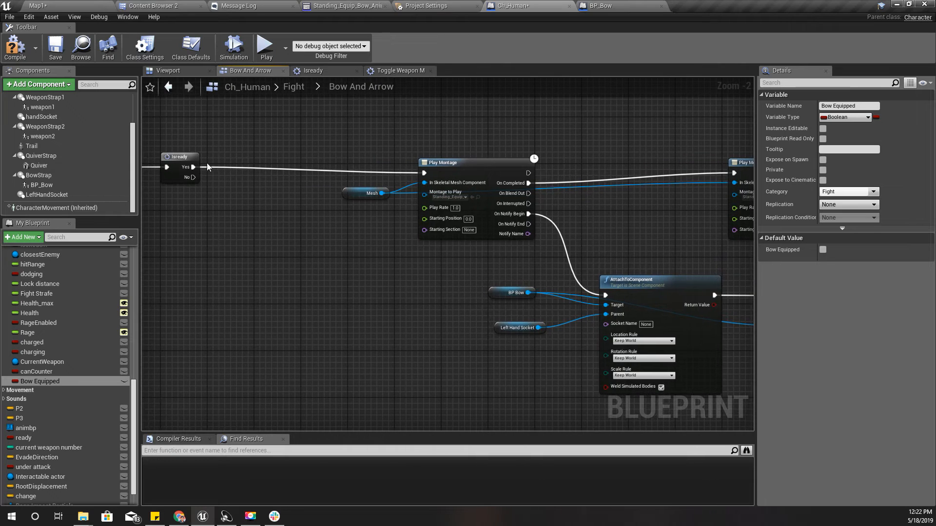
drag(193, 168, 239, 169)
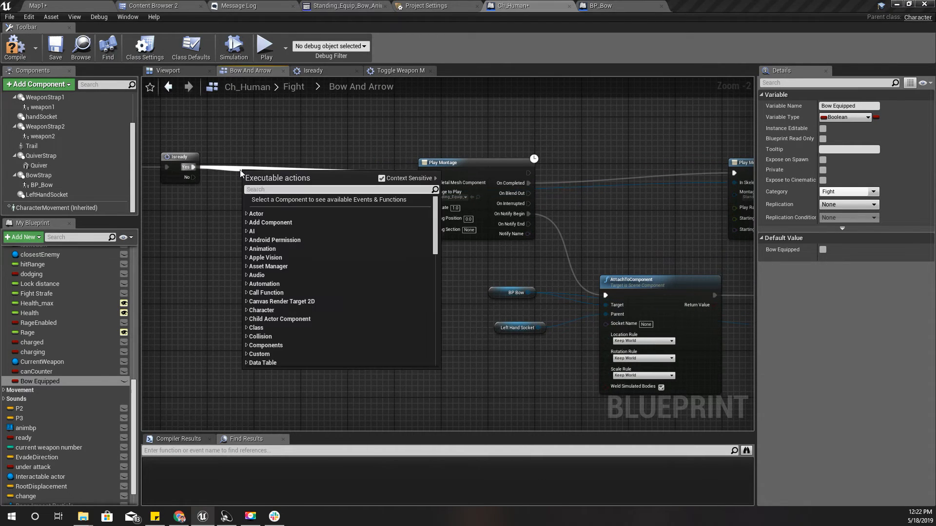
text(e)
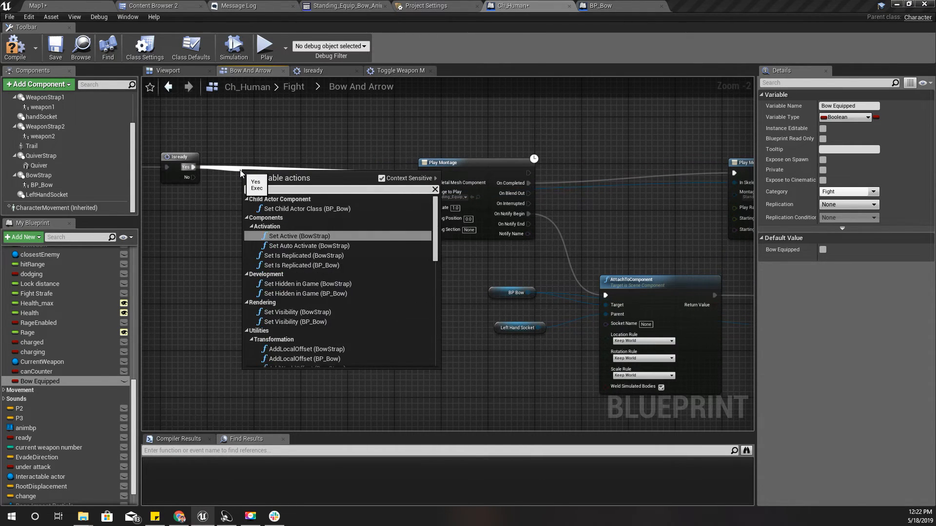
text(q)
key(Return)
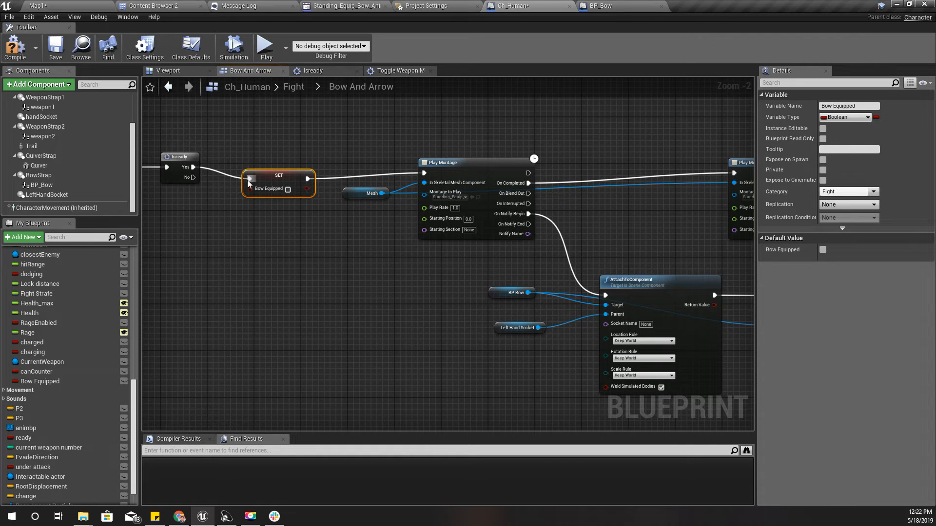
click(288, 190)
Run a Branch from InputAction DrawArrow's Released output, with Bow Equipped as its condition
right_drag(270, 238, 454, 221)
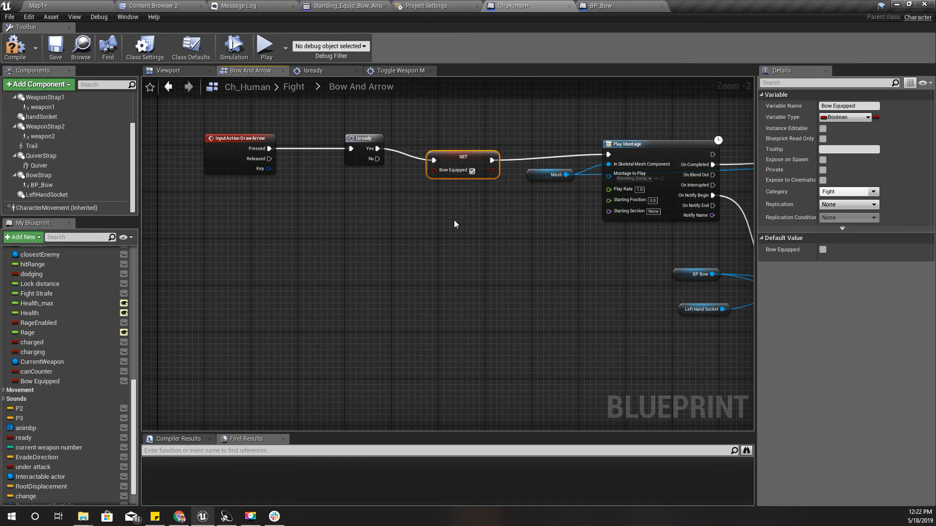
drag(269, 158, 358, 247)
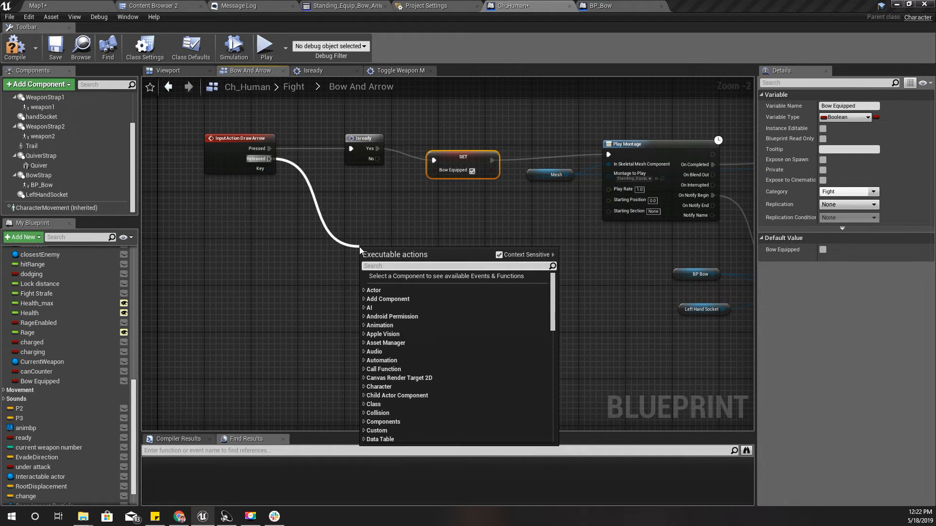
text(branch)
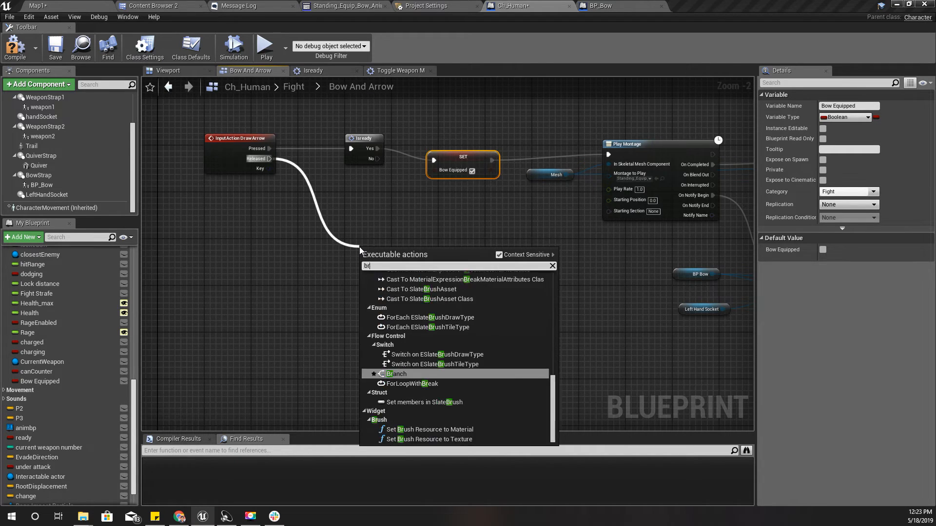
key(Return)
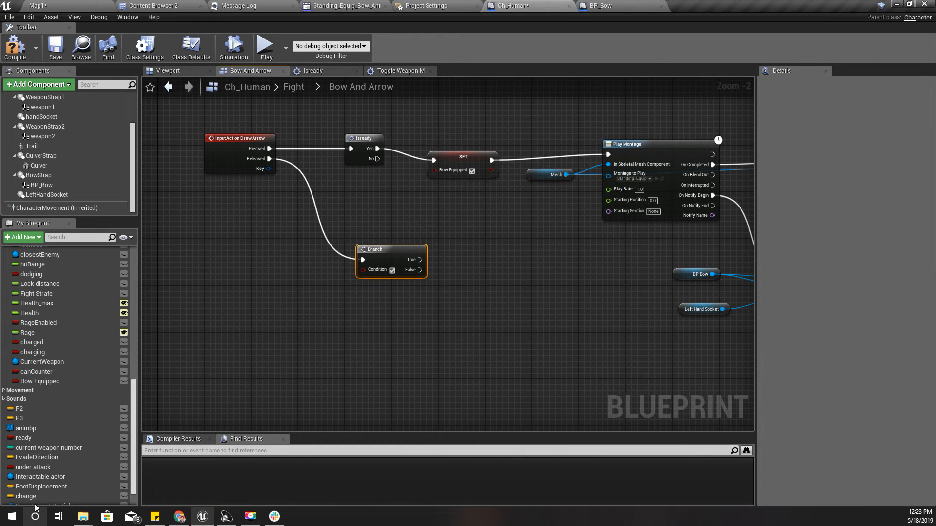
drag(49, 382, 373, 271)
Move the Branch and its Bow Equipped getter lower, away from the Pressed chain
right_drag(505, 293, 506, 235)
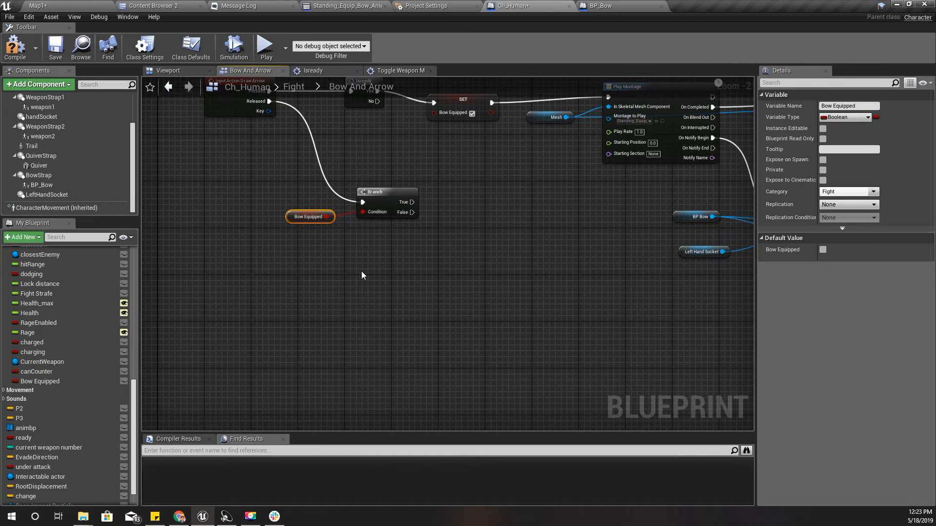
drag(361, 271, 308, 193)
drag(385, 194, 379, 236)
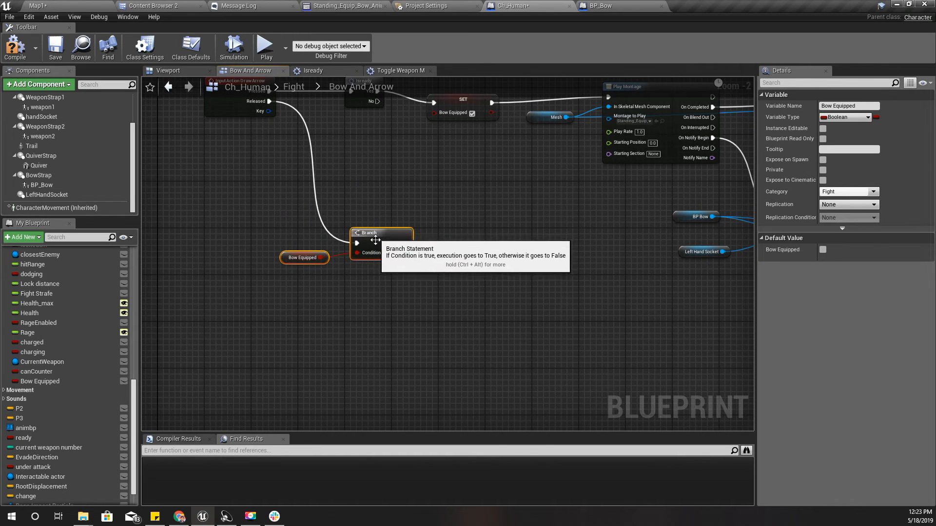
right_drag(418, 335, 418, 334)
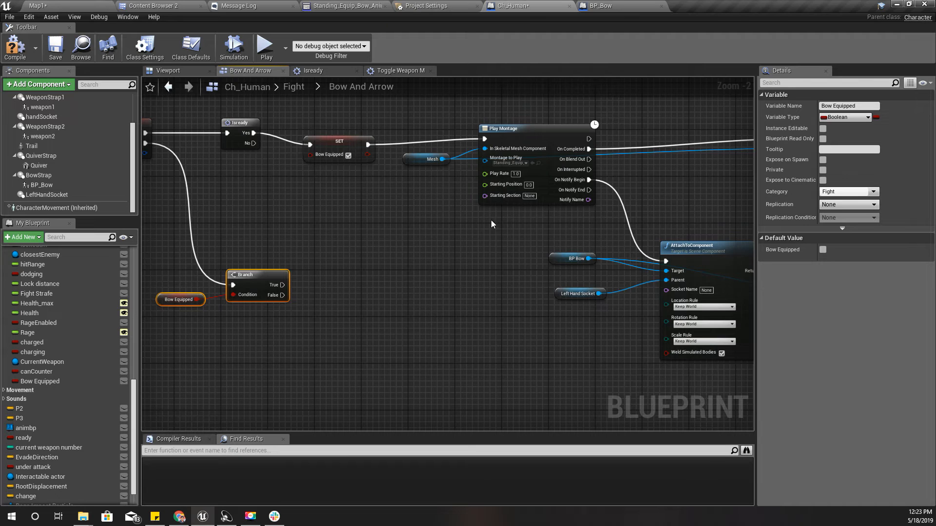
click(534, 129)
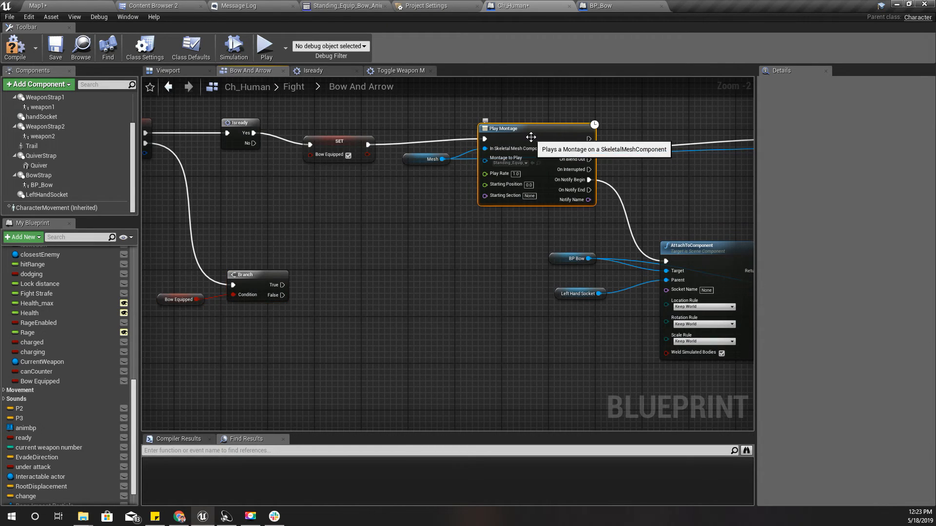
right_click(272, 339)
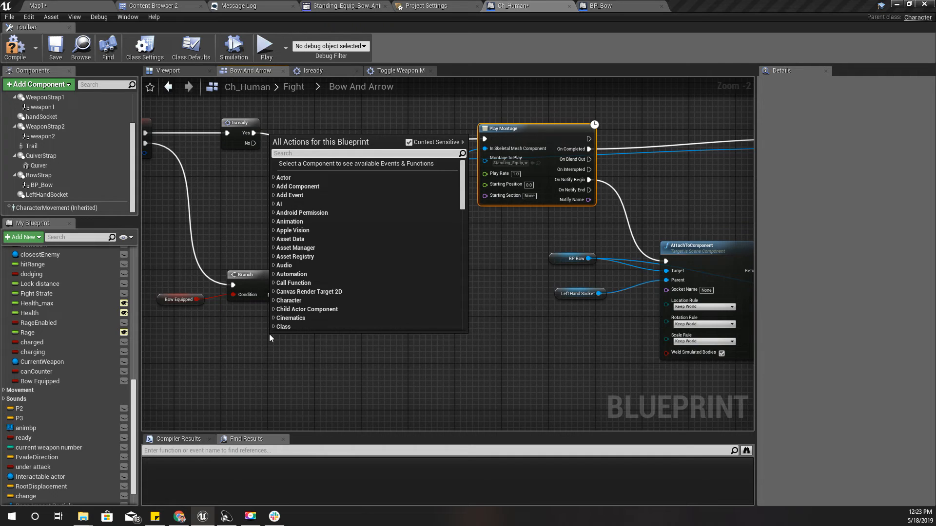
key(Escape)
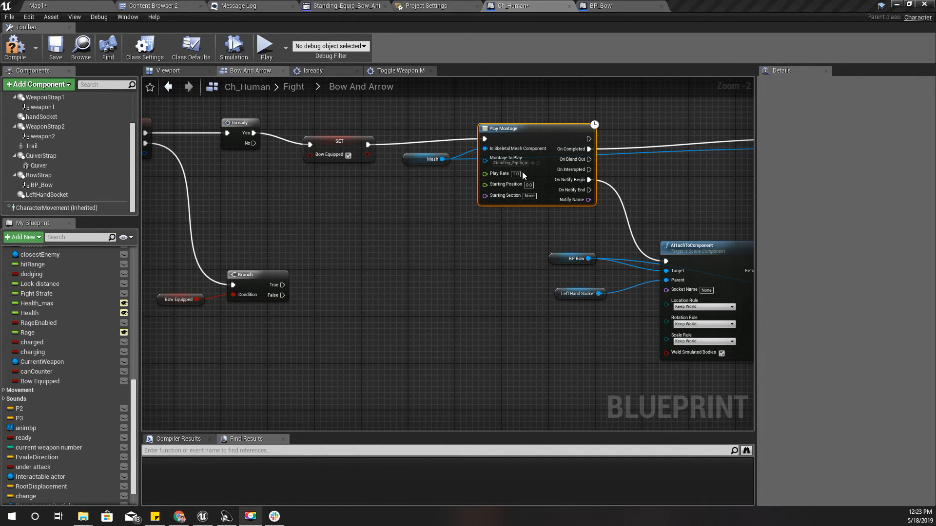
Duplicate the first Play Montage with its Mesh reference and run the copy from the Branch's True output
ctrl+drag(418, 113, 494, 203)
click(505, 130)
click(418, 158)
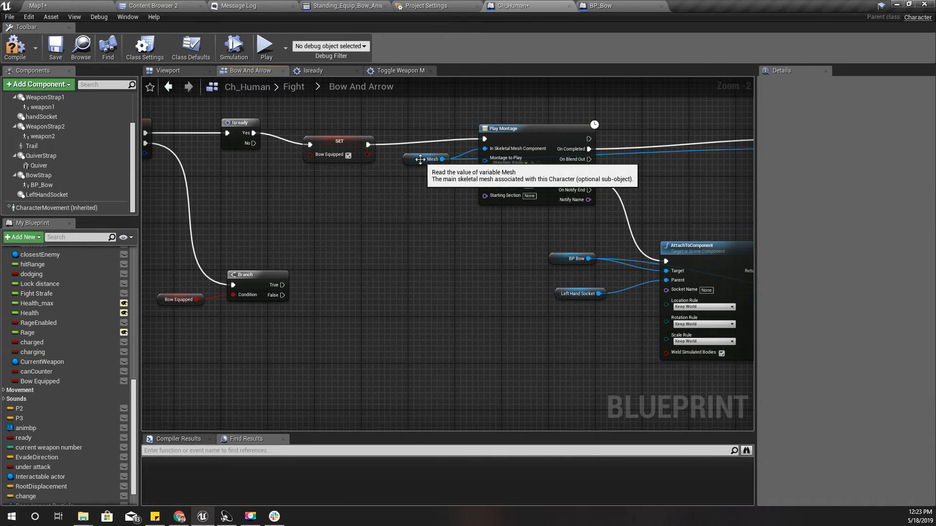
key(ctrl+w)
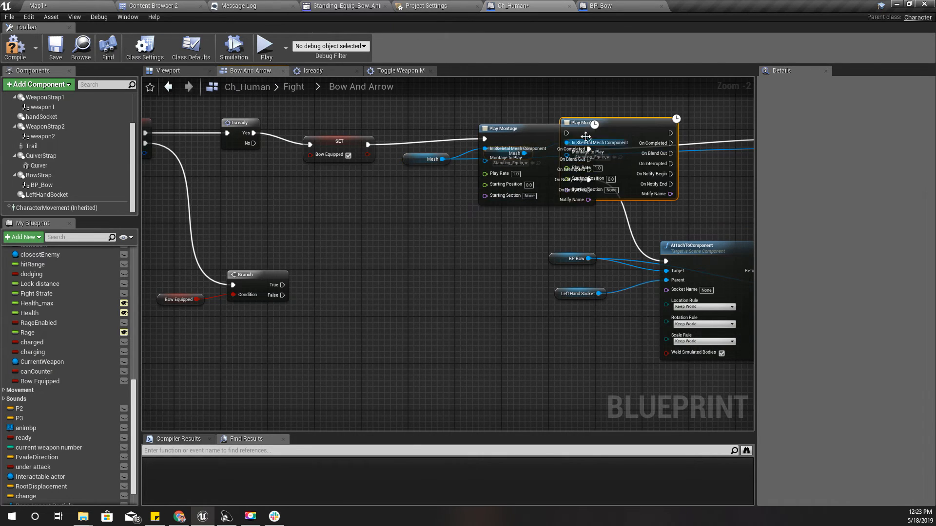
drag(615, 131, 282, 285)
scroll(456, 360, up, 2)
right_drag(464, 355, 383, 307)
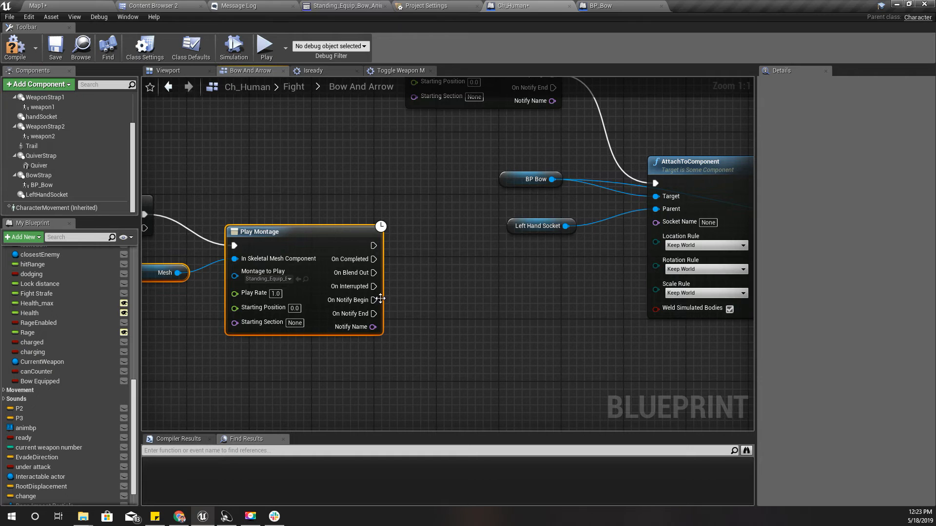
Duplicate AttachToComponent and Move Component To with their BP Bow and Left Hand Socket references, placing the copies below the Released chain's Play Montage
right_drag(396, 319, 203, 320)
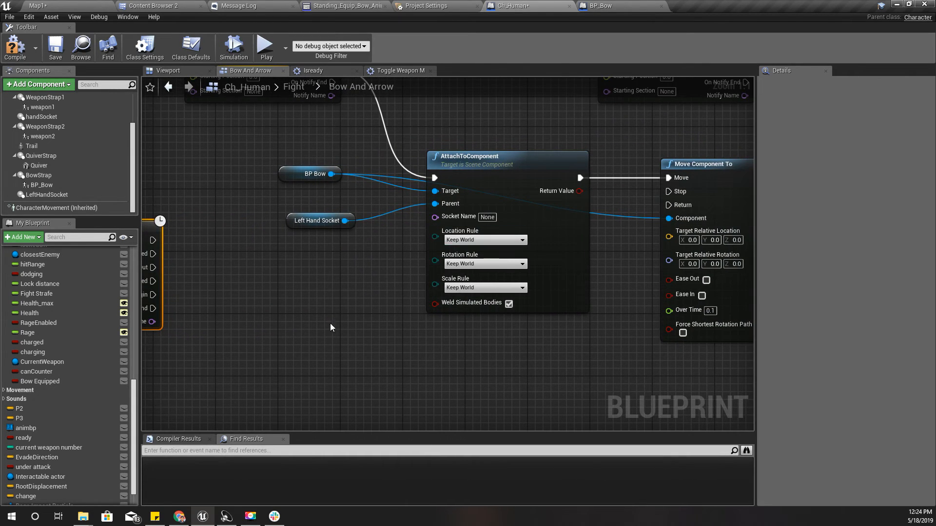
mouse_move(330, 326)
right_down()
mouse_move(429, 313)
mouse_move(318, 330)
right_up()
drag(278, 140, 701, 311)
right_drag(338, 352, 405, 321)
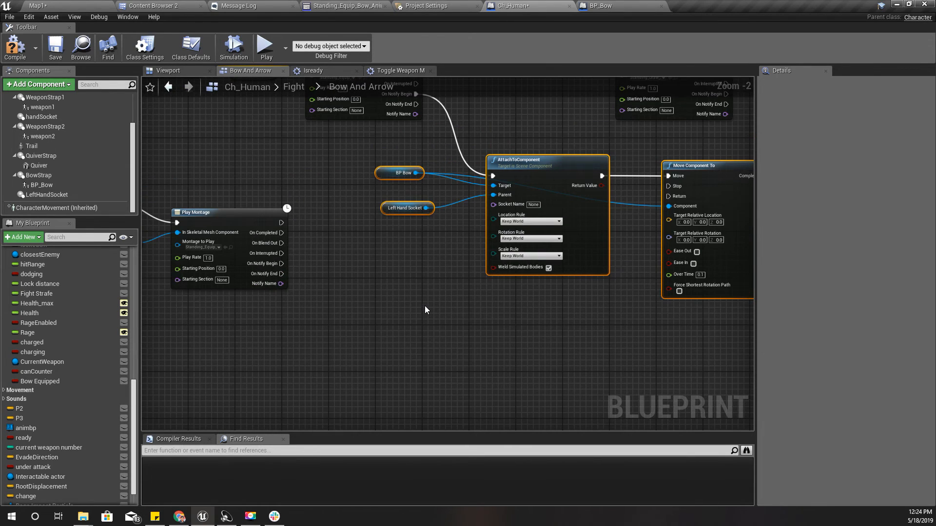
key(ctrl+v)
drag(466, 312, 385, 325)
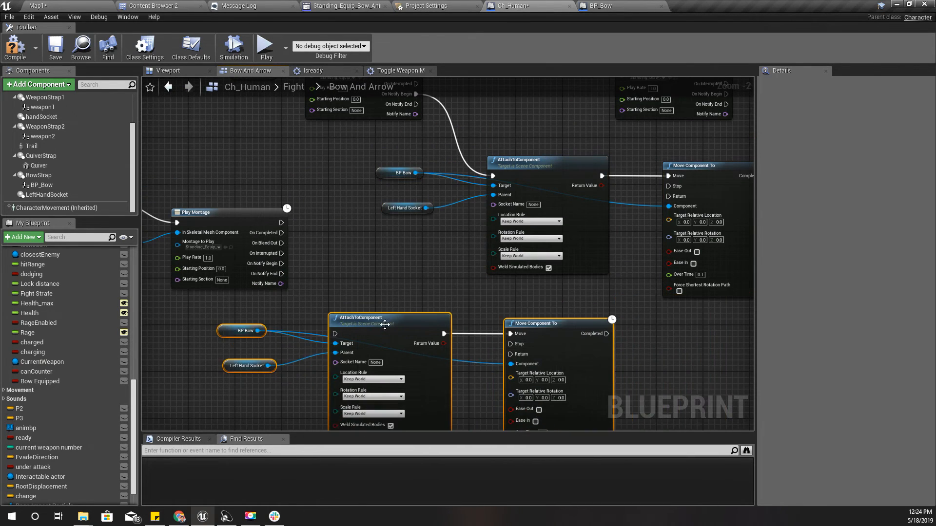
Connect the copied Play Montage's On Notify Begin output to the copied AttachToComponent
right_drag(287, 286, 348, 200)
scroll(357, 218, up, 2)
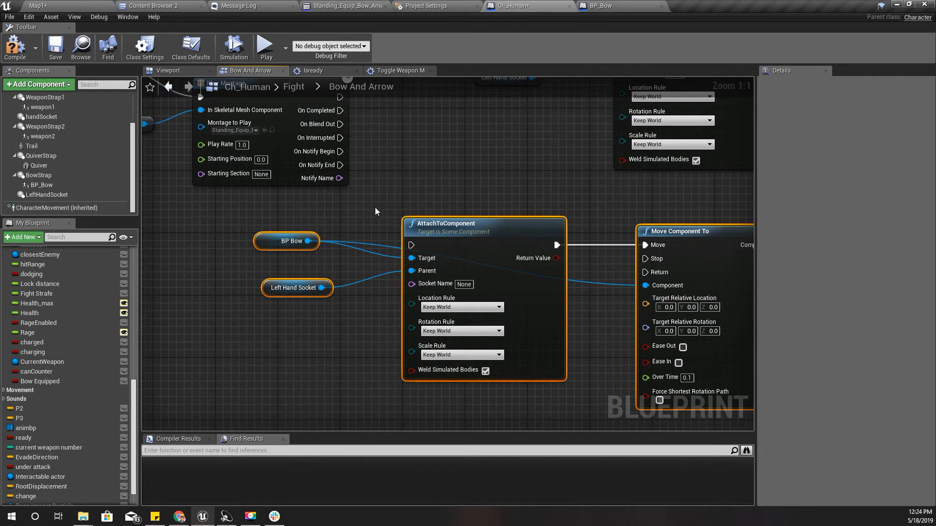
right_drag(364, 166, 371, 185)
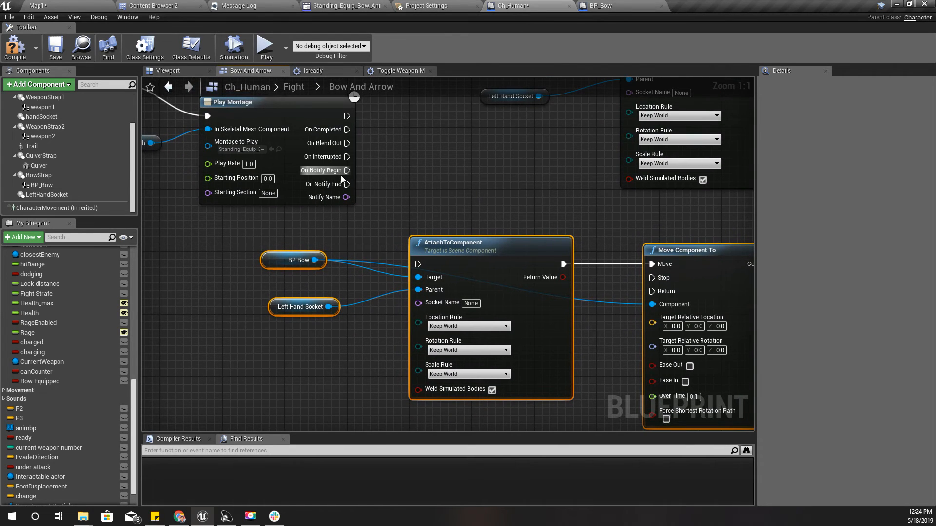
drag(346, 170, 412, 264)
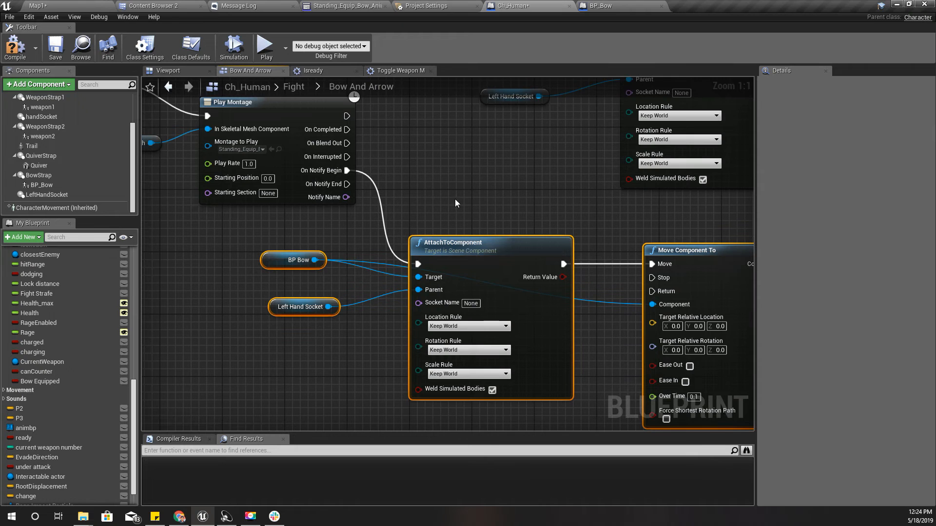
right_drag(445, 185, 513, 144)
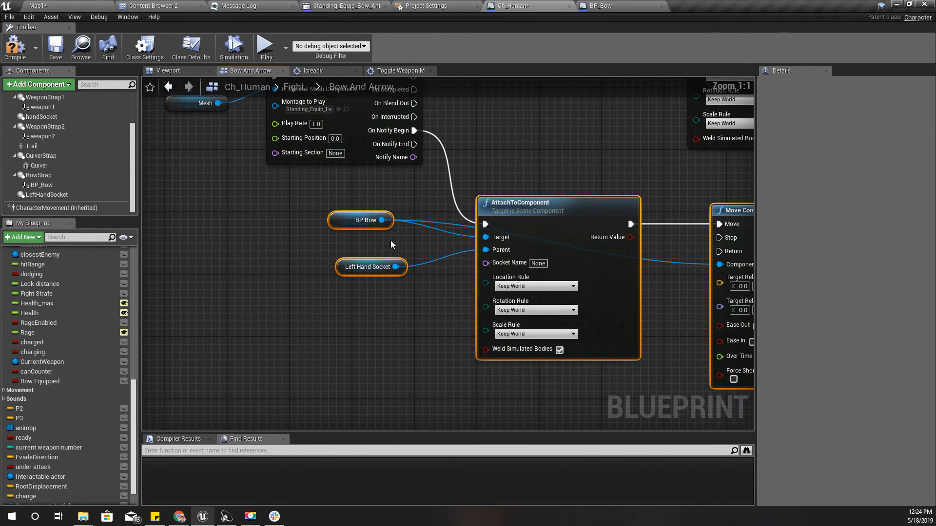
Replace the Left Hand Socket reference with a Bow Strap reference as the Parent of the copied AttachToComponent
click(364, 237)
drag(365, 220, 349, 228)
drag(345, 273, 299, 297)
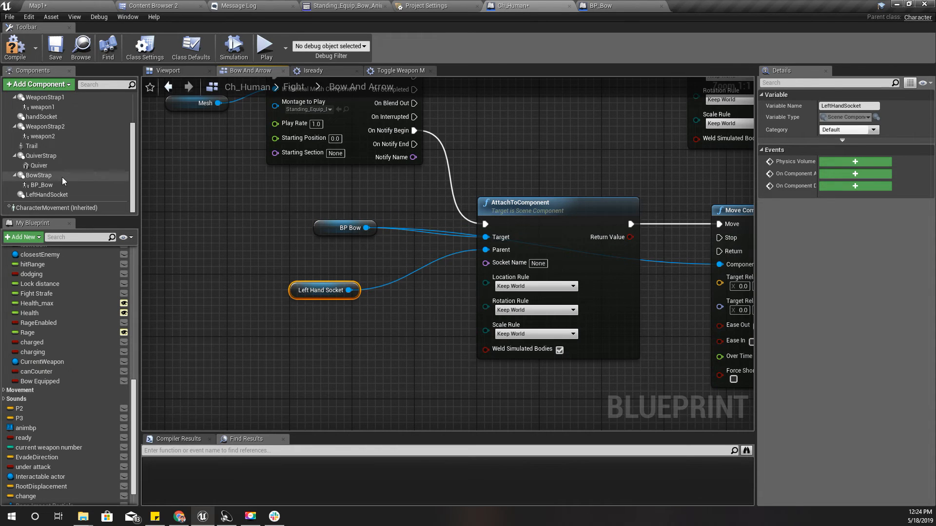
key(Delete)
drag(42, 176, 486, 250)
drag(399, 246, 331, 276)
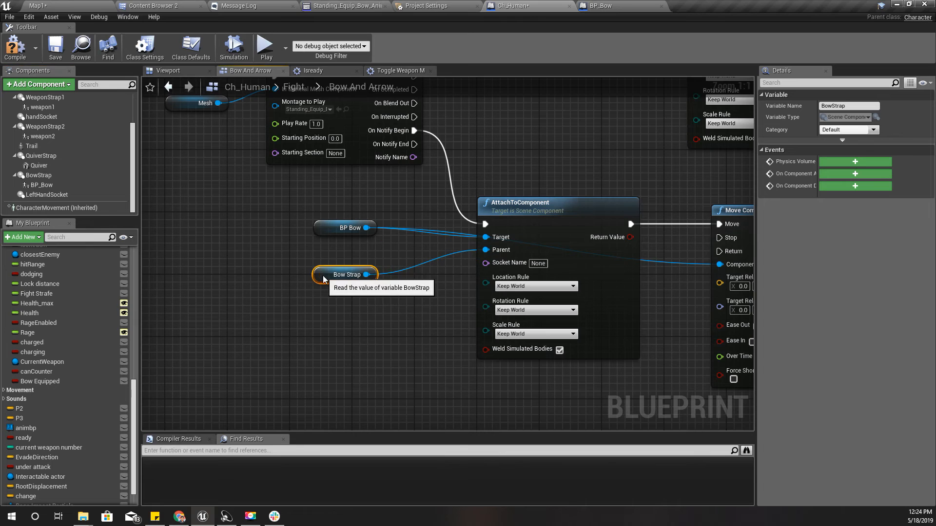
Make room after the lower Branch and insert a Set Bow Equipped node, left unchecked, between its True output and the copied Play Montage
right_drag(259, 251, 251, 321)
right_drag(463, 211, 530, 299)
drag(402, 219, 481, 230)
drag(251, 199, 268, 207)
text(bow equi)
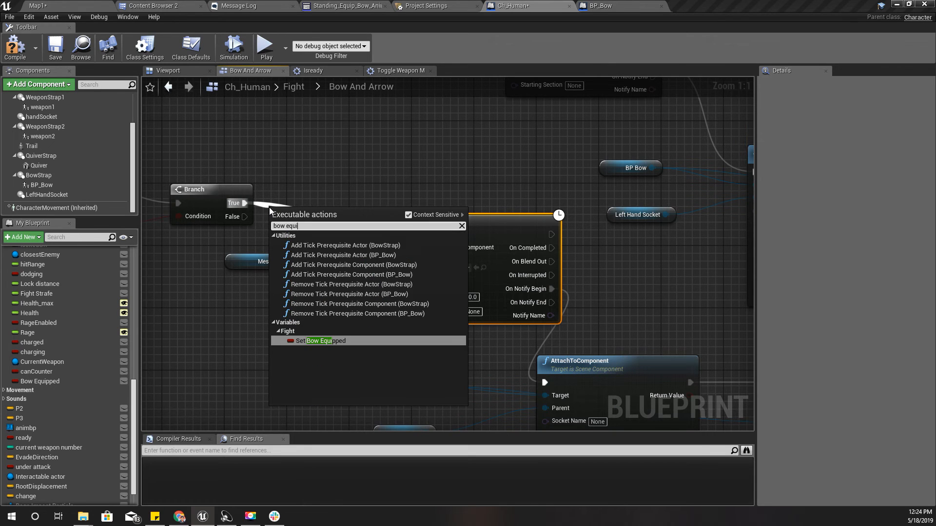
key(Return)
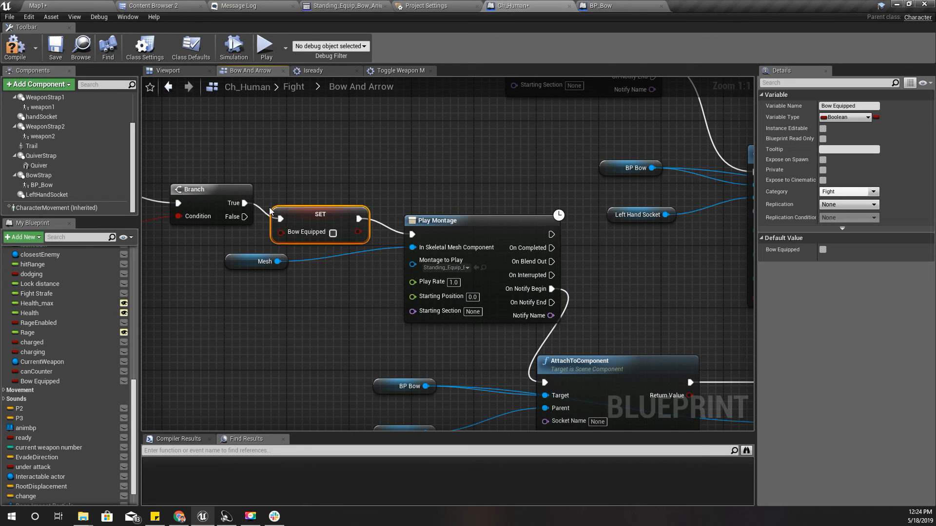
Switch to Map1, play the level, and test drawing and sheathing the sword while moving the character
click(66, 5)
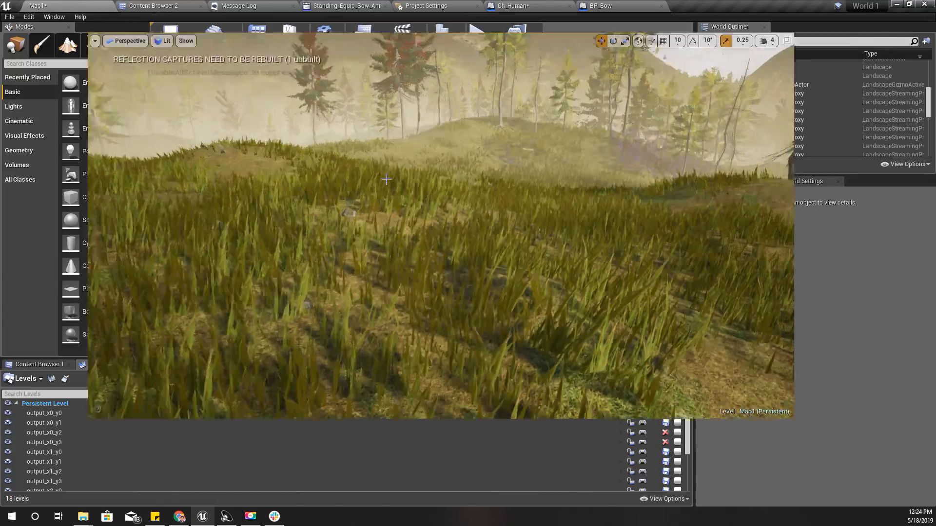
key(alt+p)
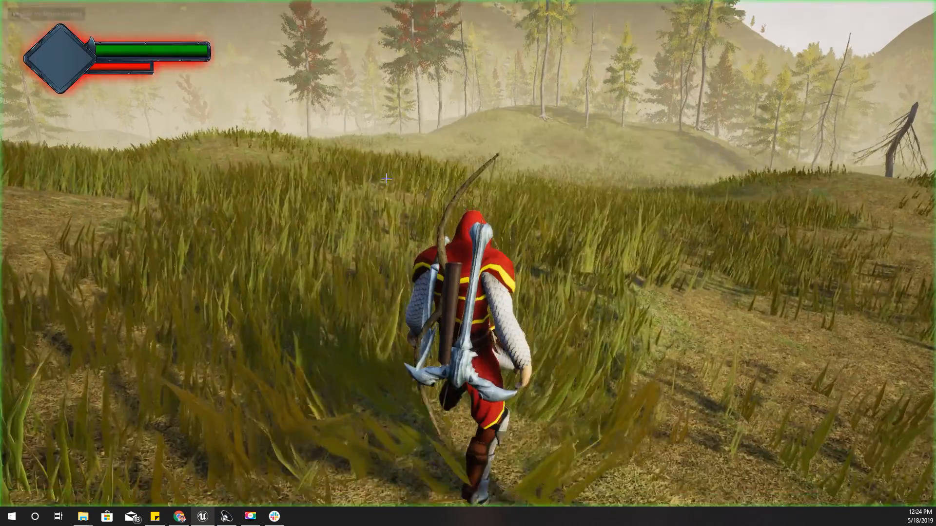
click(386, 180)
key(1)
key(w)
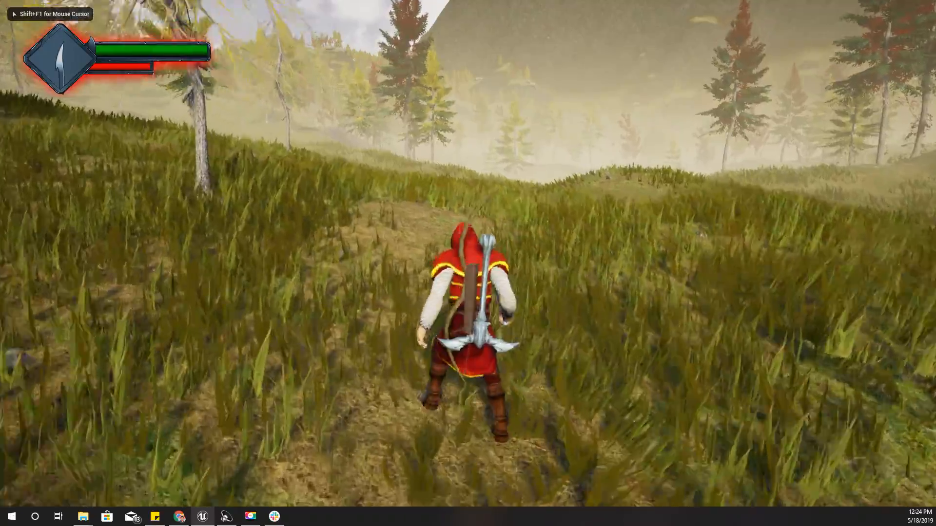
key(1)
key(w)
key(w)
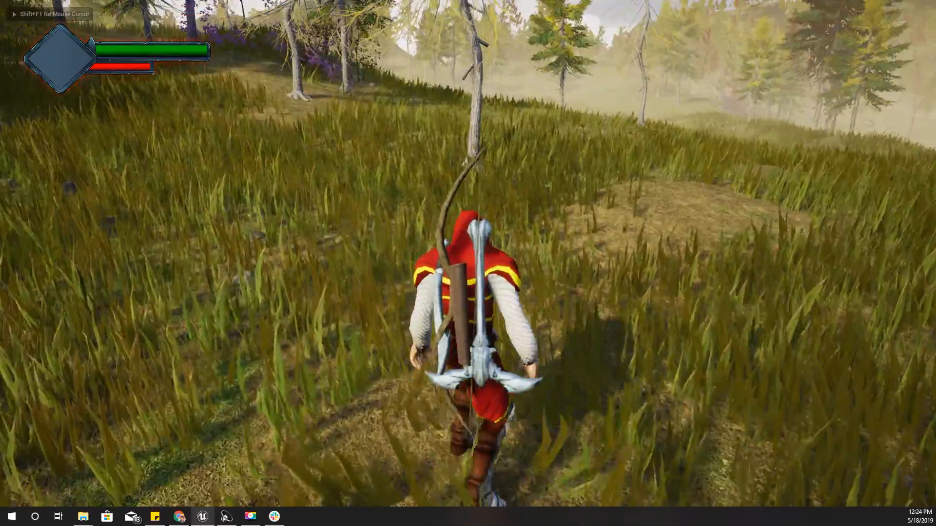
key(d)
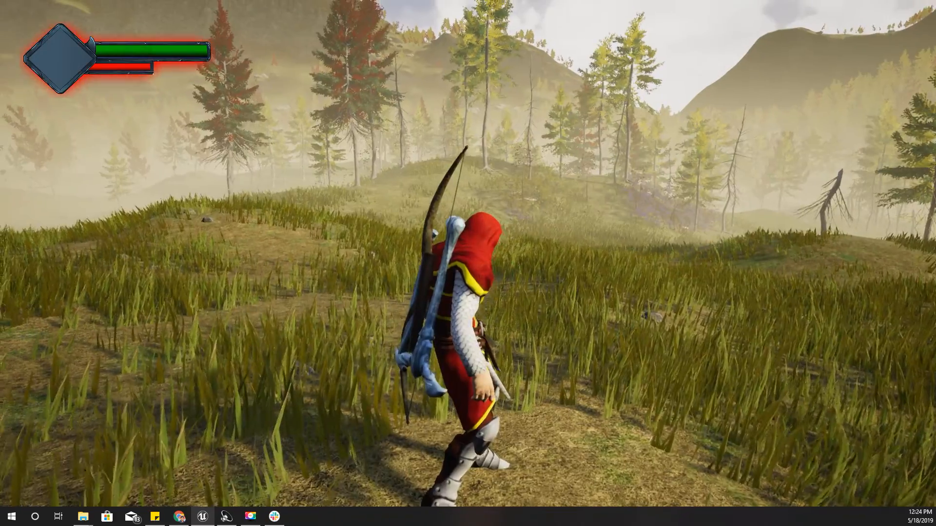
Test drawing the bow and putting it away twice in the running level, and end the play session
key(2)
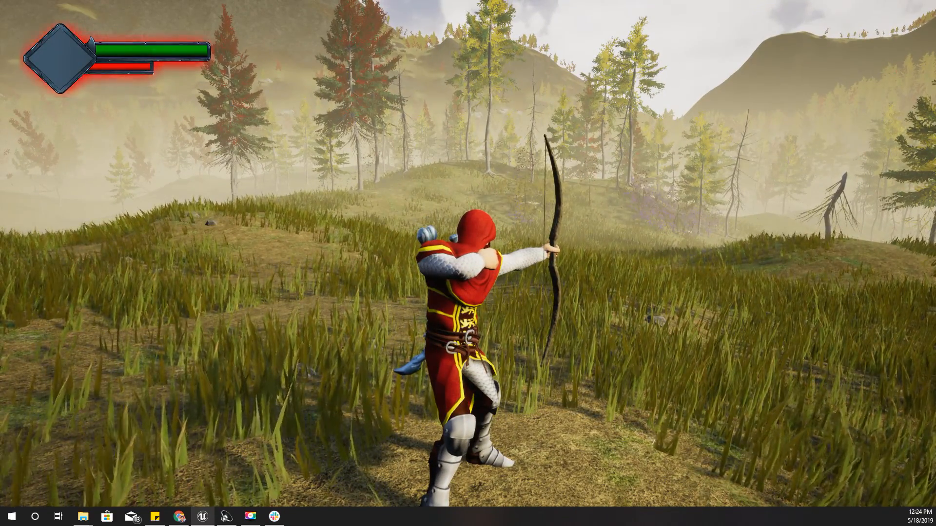
key(2)
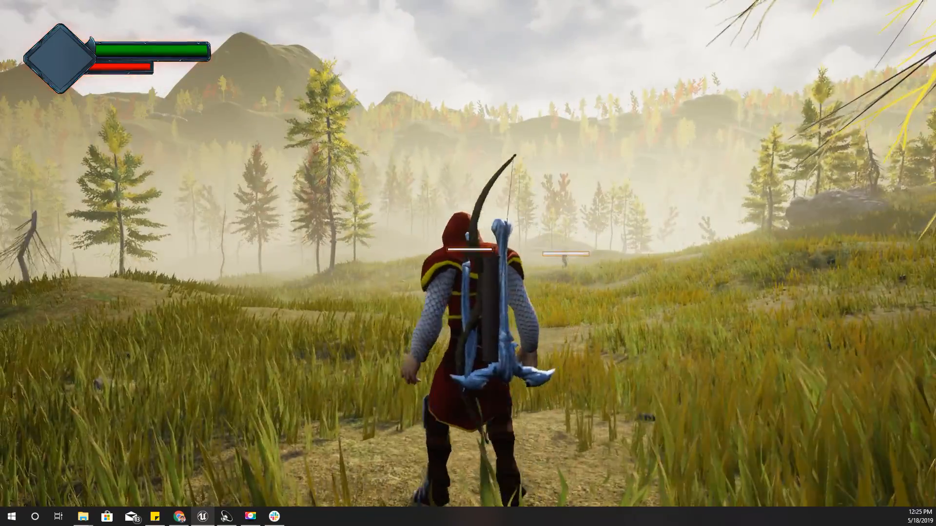
key(2)
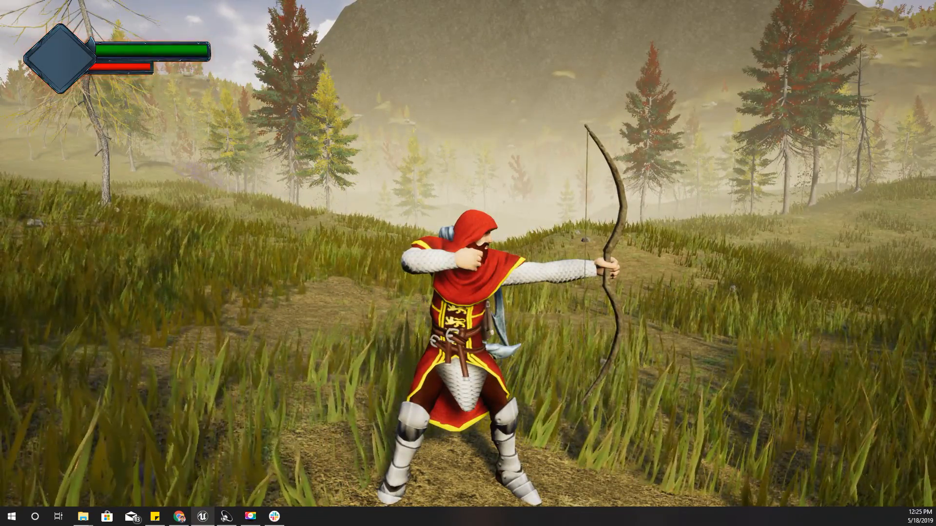
key(2)
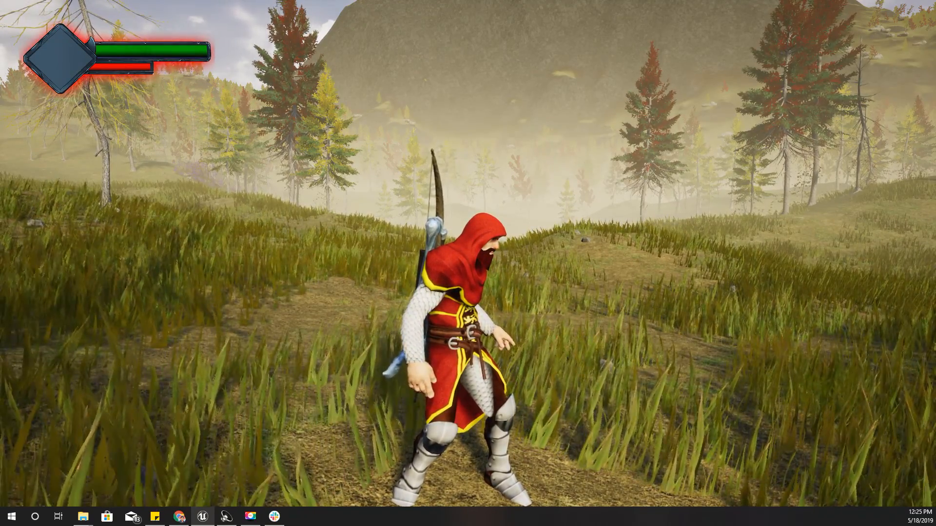
key(Escape)
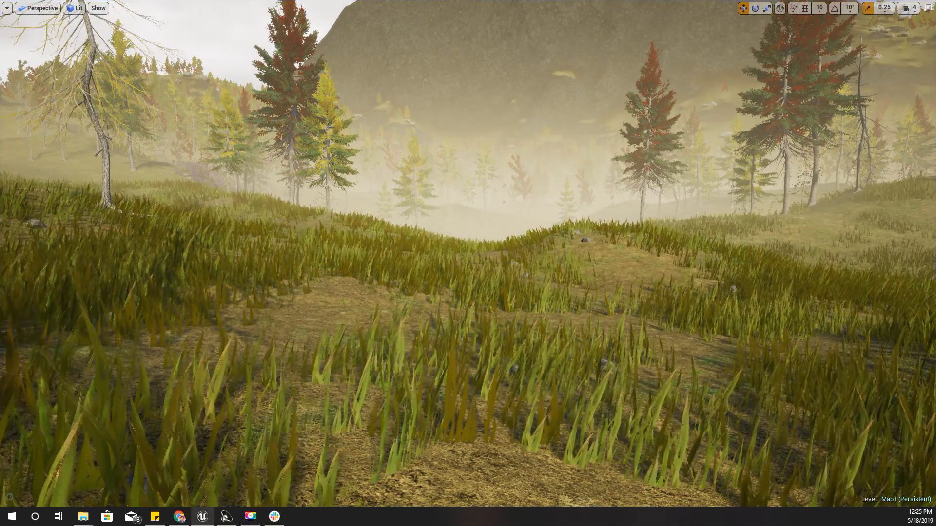
Restore the normal editor layout and play Map1 again, testing the bow while the sword is in hand
right_drag(468, 263, 522, 248)
key(F11)
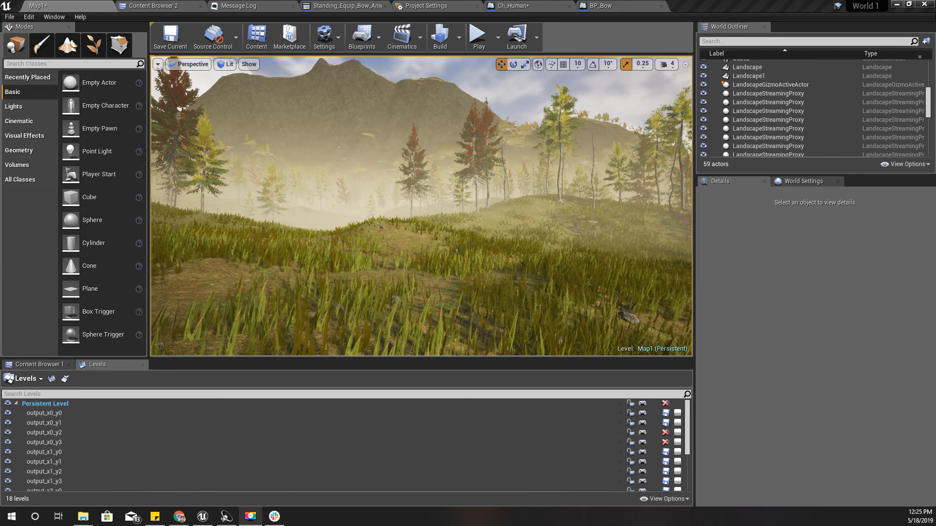
right_drag(369, 191, 382, 216)
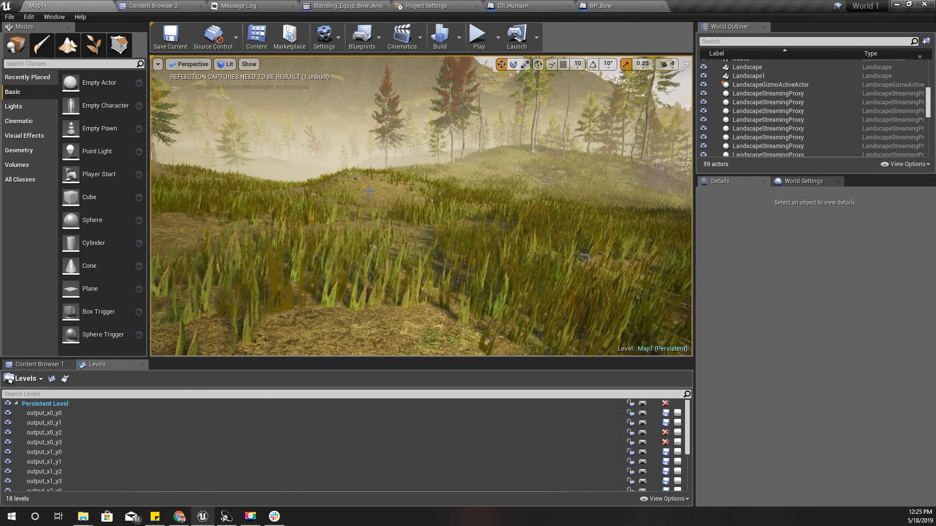
key(alt+p)
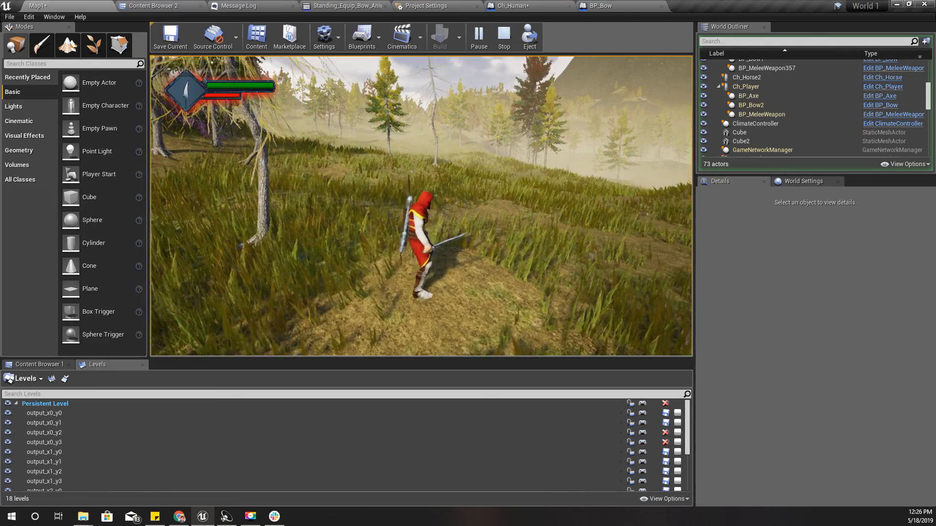
key(1)
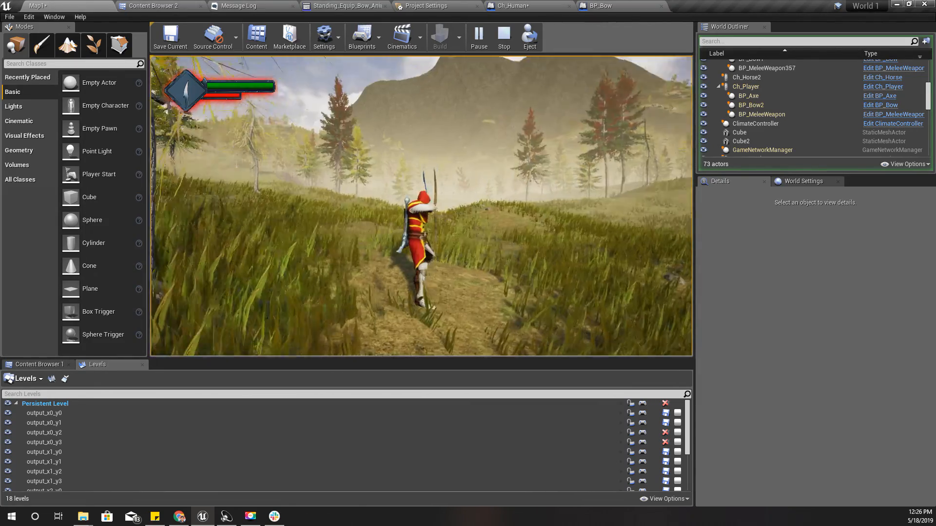
key(1)
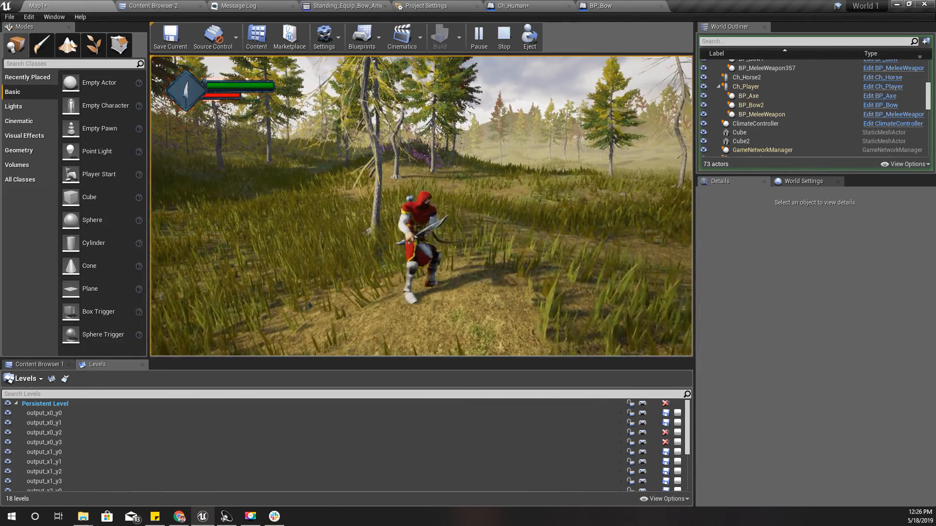
key(Escape)
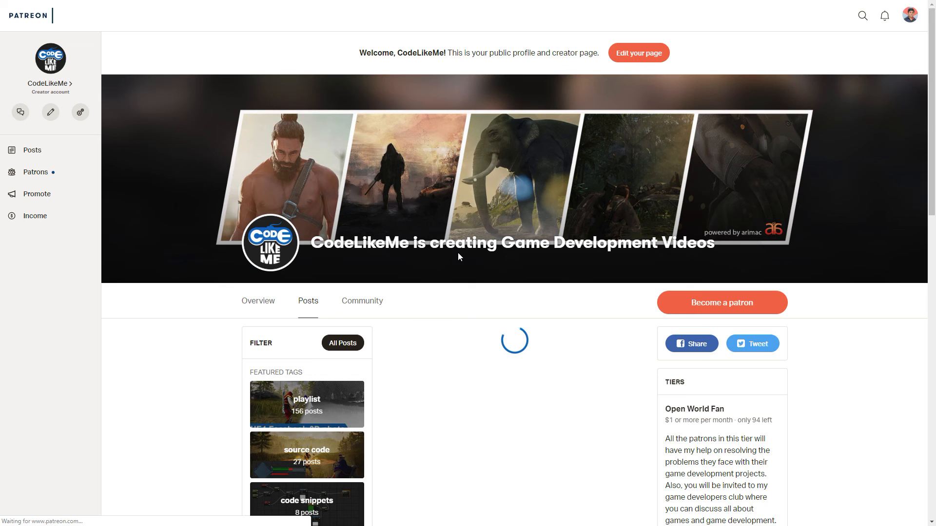
Examine the posts and membership tiers on the CodeLikeMe Patreon page in the browser
scroll(458, 254, down, 8)
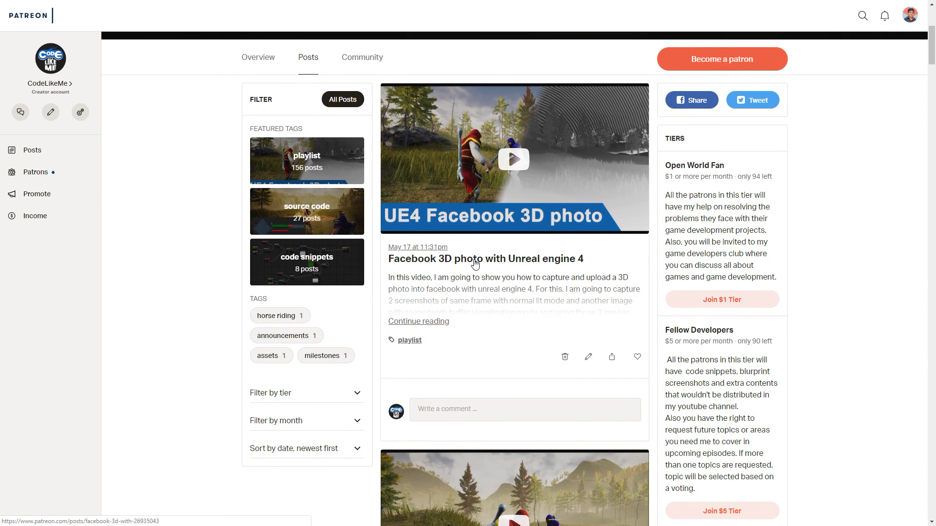
scroll(467, 261, down, 10)
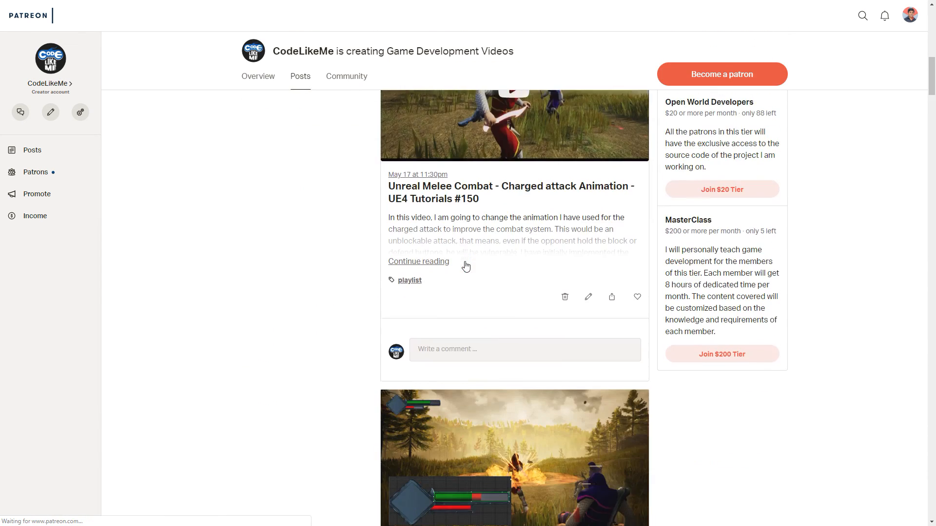
scroll(464, 302, up, 3)
scroll(465, 302, up, 8)
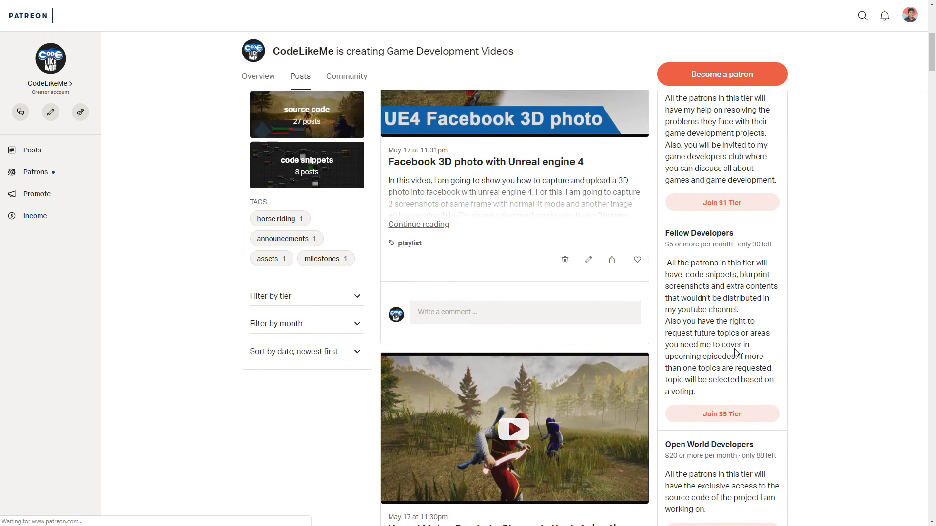
scroll(720, 349, down, 1)
scroll(719, 349, down, 5)
scroll(707, 351, up, 11)
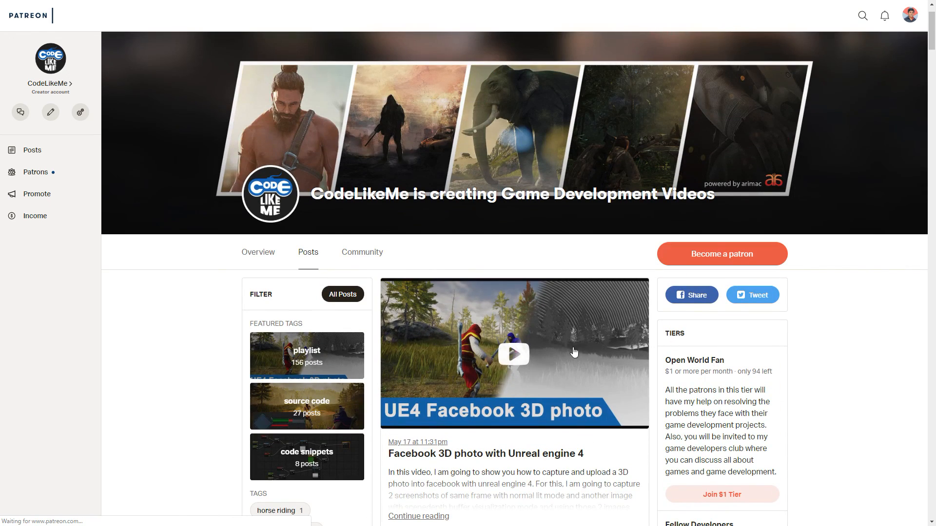
scroll(619, 382, down, 2)
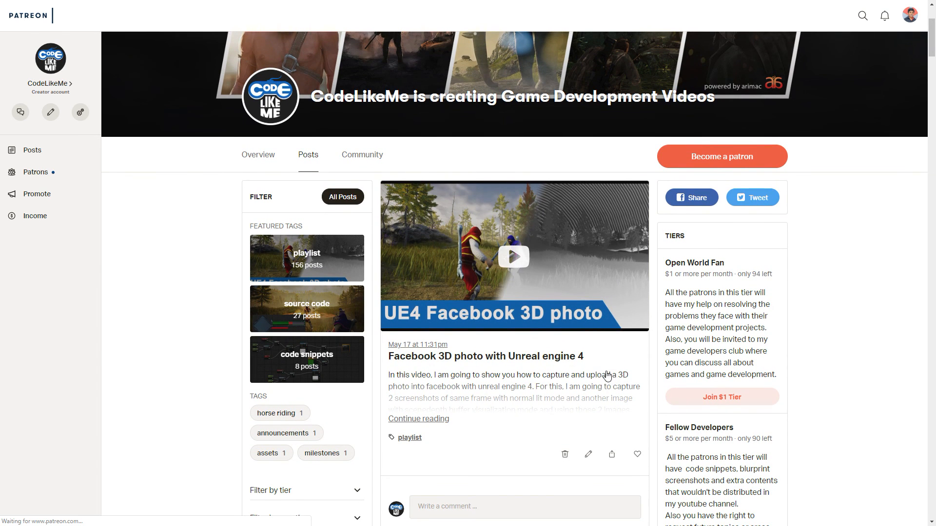